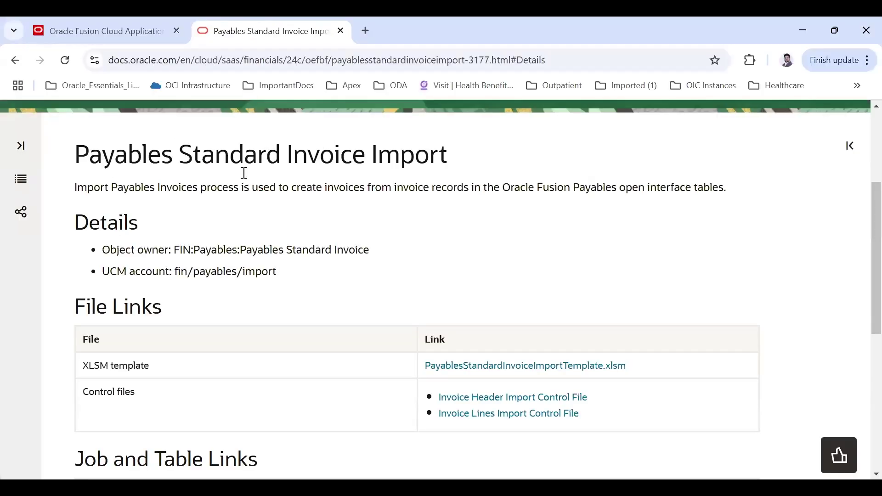
- Review the Payables Standard Invoice Import documentation page, including its details, template and control file links, scheduled process and interface tables
{"action": "scroll", "coordinate": [243, 173], "scroll_direction": "up", "scroll_amount": 4}
{"action": "left_click_drag", "start_coordinate": [89, 329], "coordinate": [449, 331]}
{"action": "left_click", "coordinate": [502, 323]}
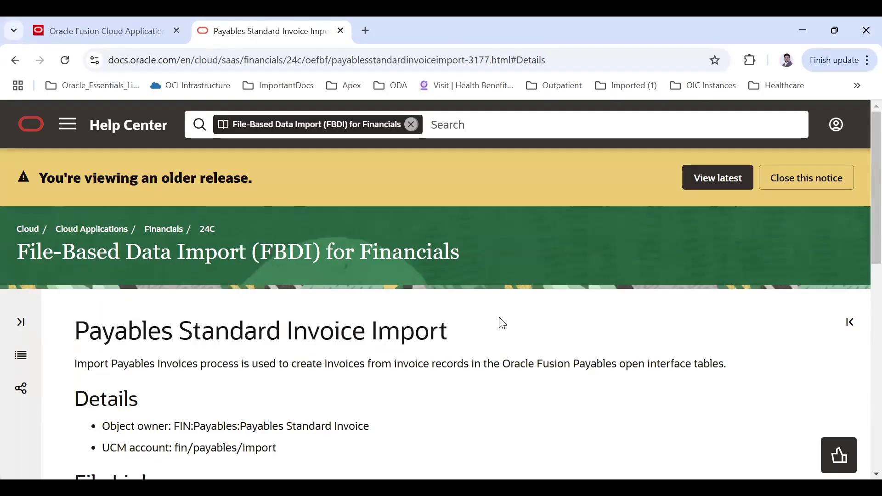
{"action": "scroll", "coordinate": [311, 273], "scroll_direction": "down", "scroll_amount": 5}
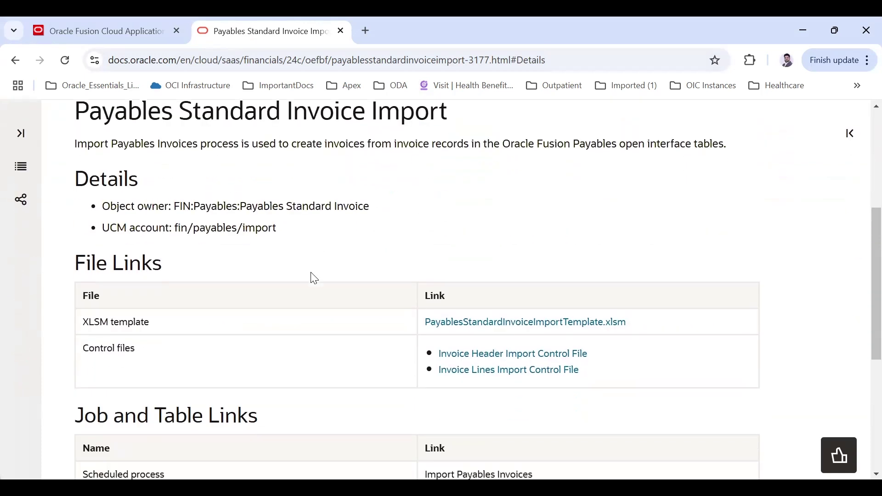
{"action": "scroll", "coordinate": [314, 278], "scroll_direction": "down", "scroll_amount": 3}
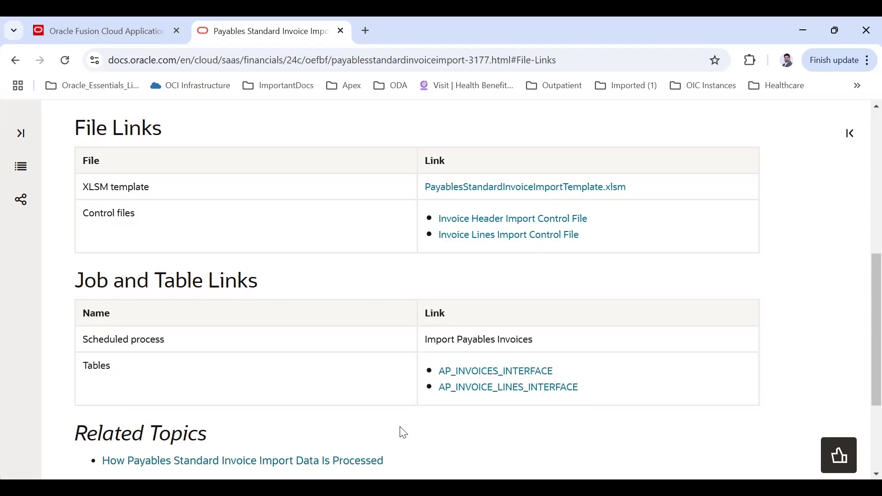
- Switch to the PayablesStandardInvoiceImportTemplate workbook in Excel and look over the AP_INVOICES_INTERFACE and AP_INVOICE_LINES_INTERFACE sheets, returning to the invoice headers
{"action": "key", "text": "alt+Tab"}
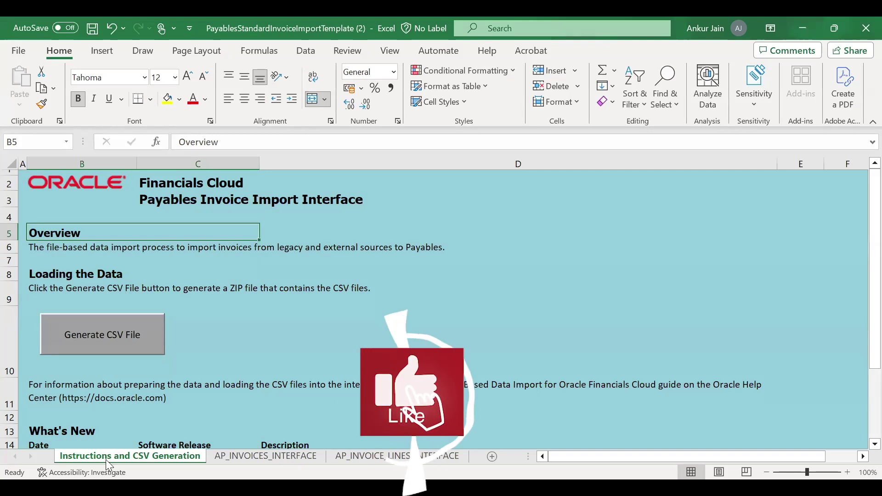
{"action": "left_click", "coordinate": [246, 459]}
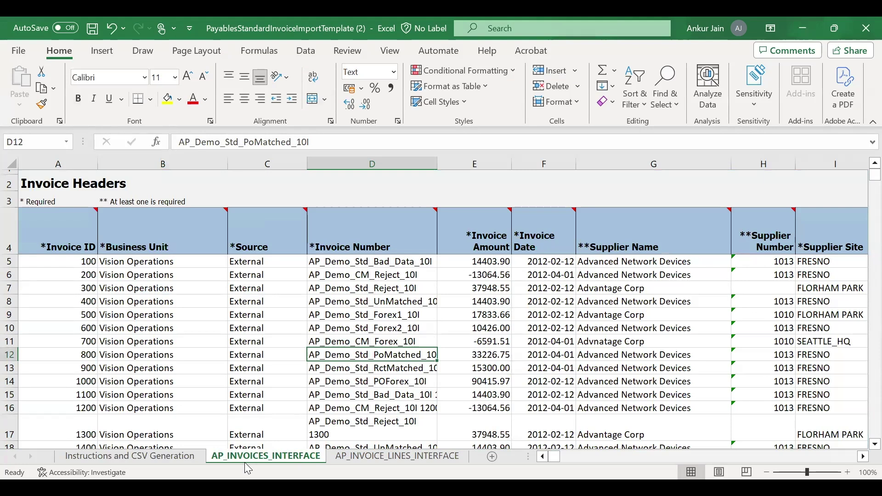
{"action": "left_click", "coordinate": [381, 457]}
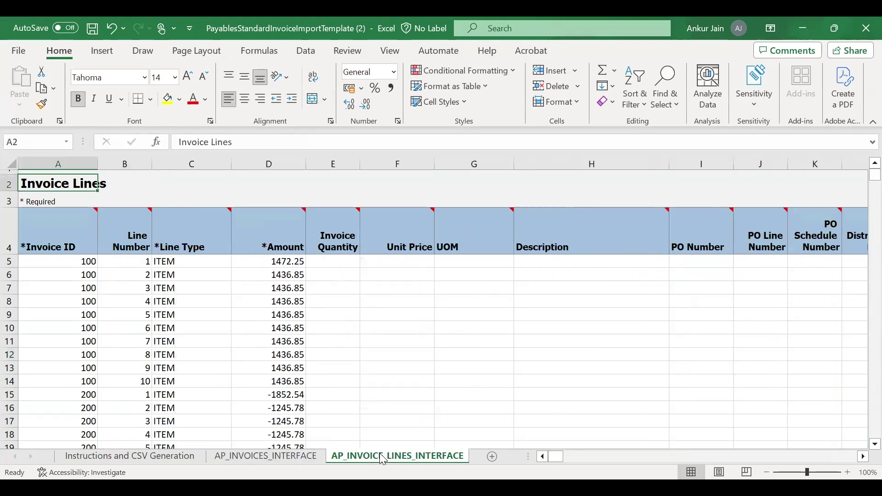
{"action": "left_click", "coordinate": [266, 456]}
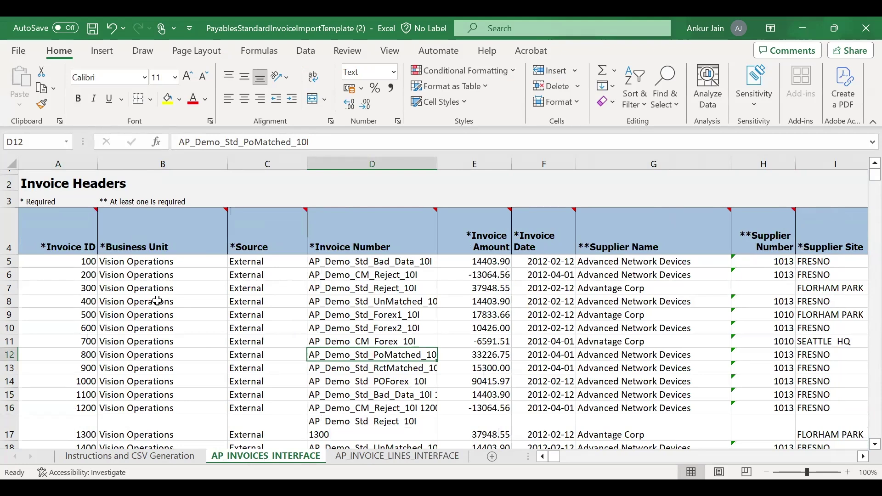
- Examine the column heading row of the AP_INVOICES_INTERFACE sheet and the Invoice ID column
{"action": "left_click", "coordinate": [11, 239]}
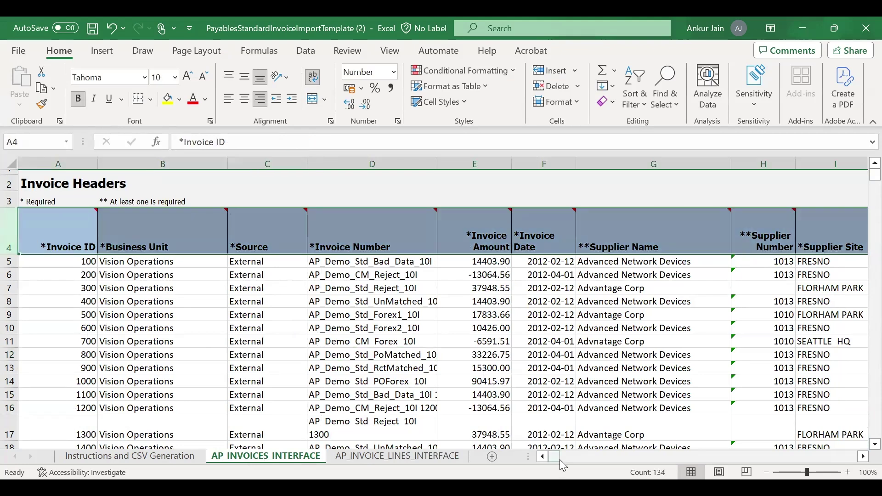
{"action": "left_click_drag", "start_coordinate": [559, 460], "coordinate": [526, 459]}
{"action": "left_click", "coordinate": [41, 240]}
{"action": "left_click", "coordinate": [76, 312]}
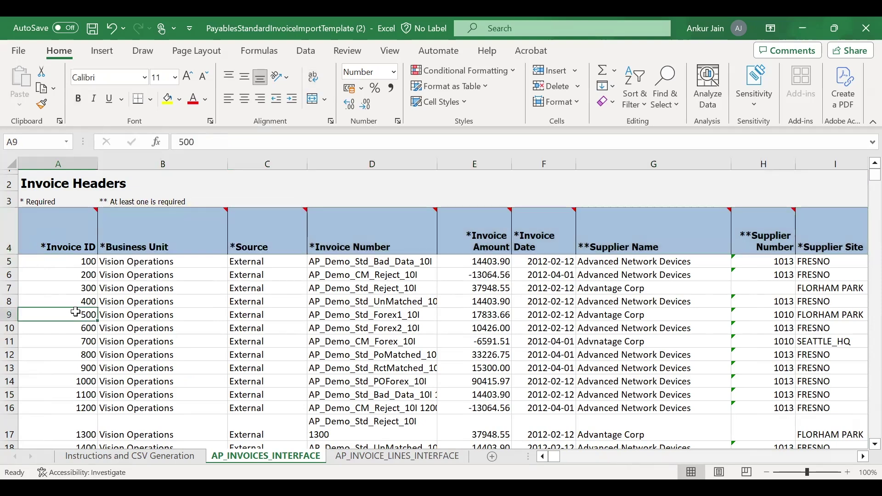
- Go through the first invoice record's fields from Invoice ID to Description in row 5, returning to its Invoice ID
{"action": "left_click", "coordinate": [69, 260]}
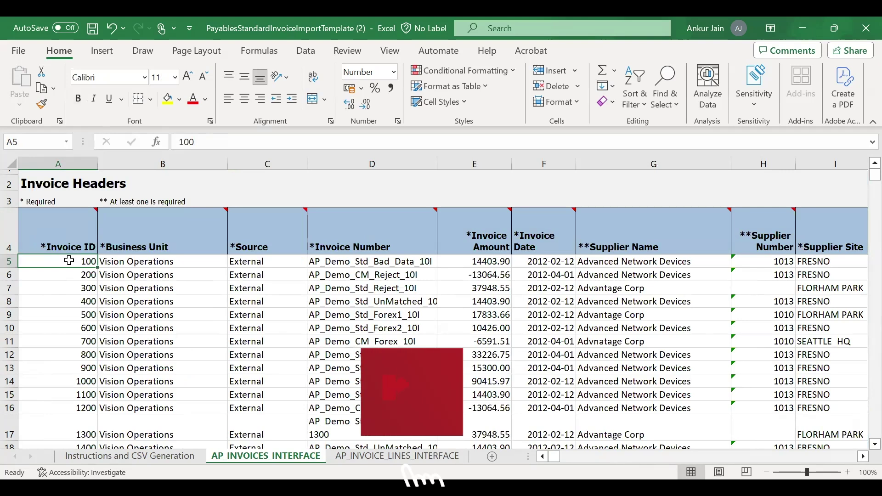
{"action": "key", "text": "Right"}
{"action": "key", "text": "Right"}
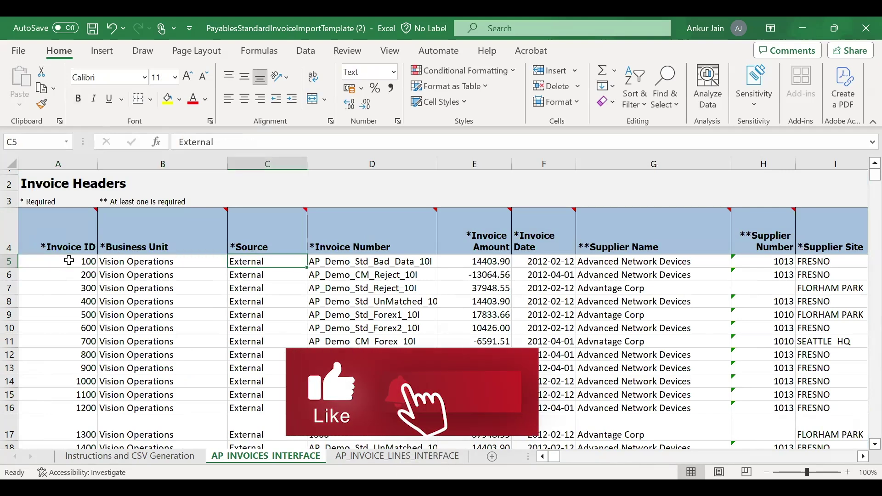
{"action": "key", "text": "Right"}
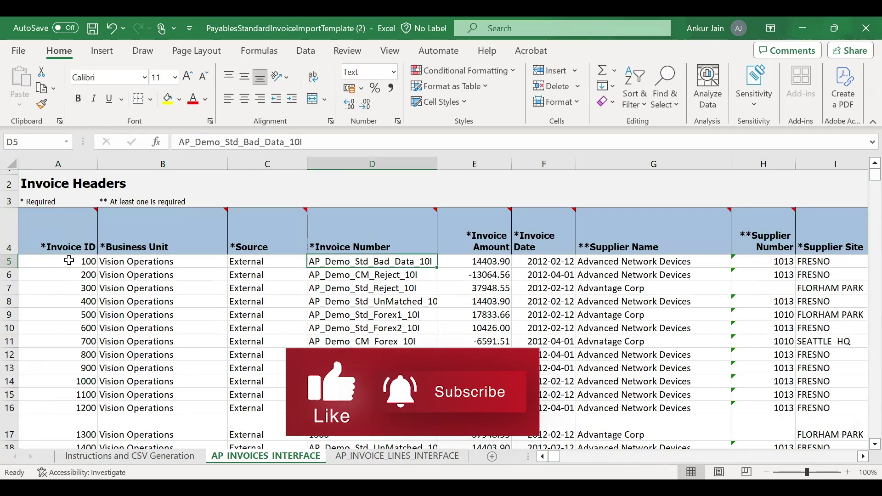
{"action": "key", "text": "Right"}
{"action": "key", "text": "Right"}
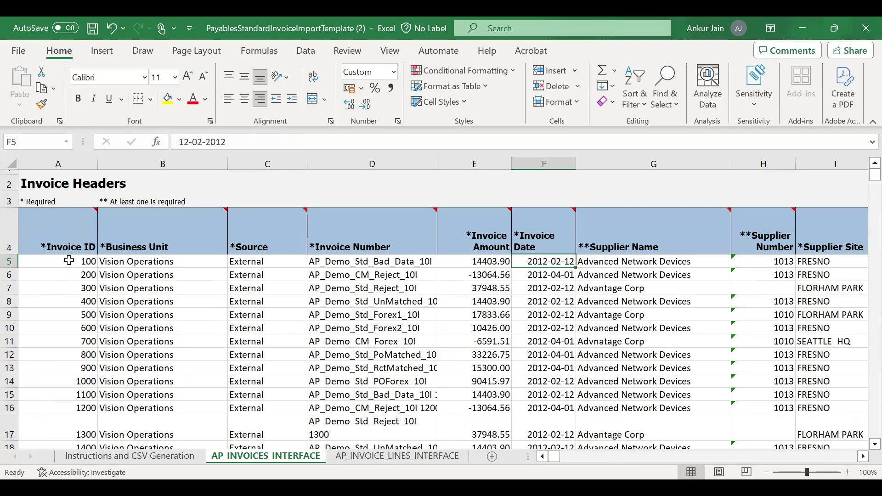
{"action": "key", "text": "Right"}
{"action": "key", "text": "Right"}
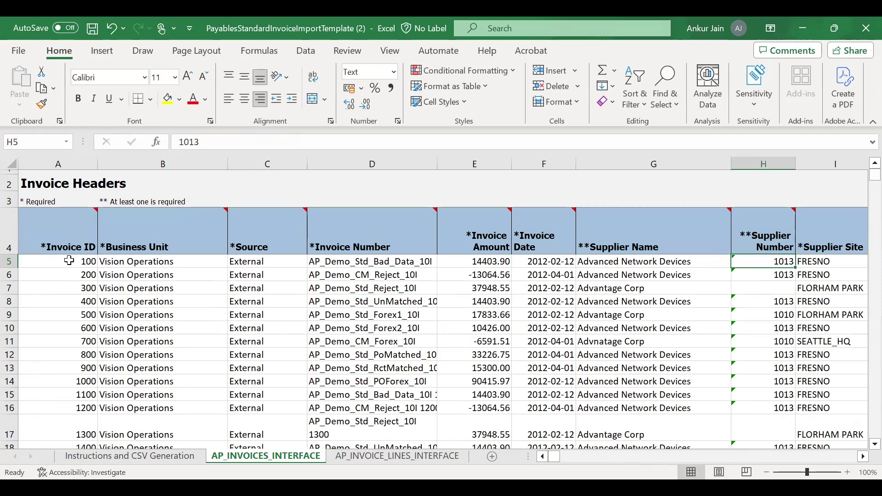
{"action": "key", "text": "Right"}
{"action": "key", "text": "Right"}
{"action": "key", "text": "Right"}
{"action": "key", "text": "Right"}
{"action": "key", "text": "Right"}
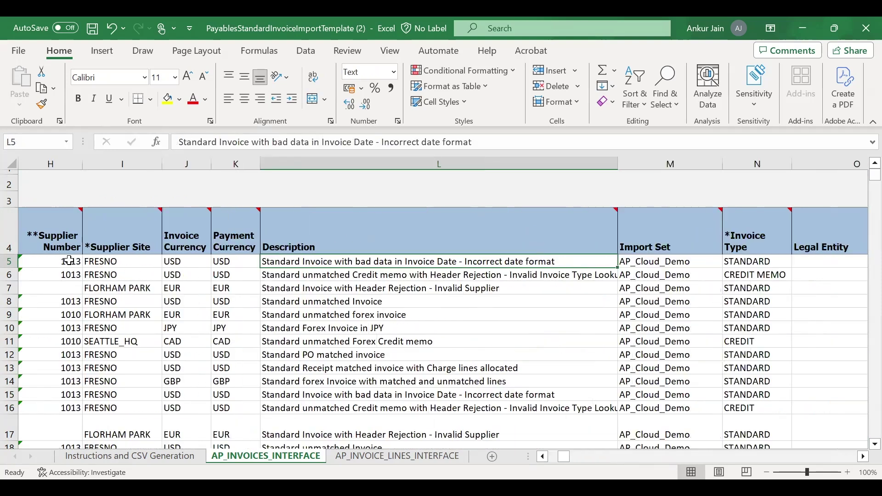
{"action": "key", "text": "Home"}
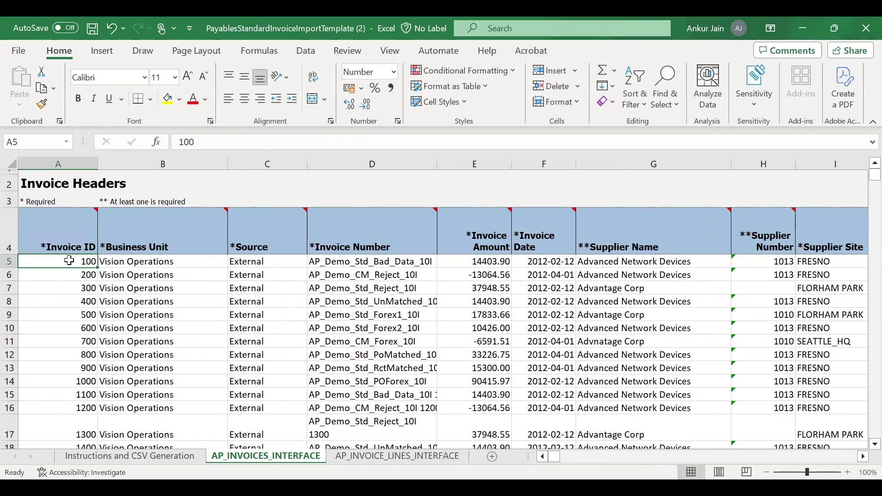
- Check the Invoice ID heading and the Invoice Number data, and select the whole heading row 4 of the invoice headers
{"action": "left_click", "coordinate": [60, 246]}
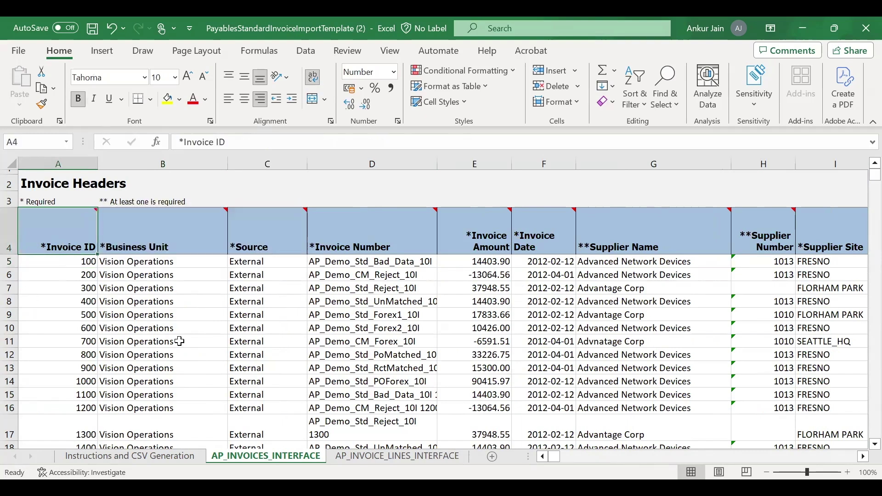
{"action": "left_click", "coordinate": [322, 329]}
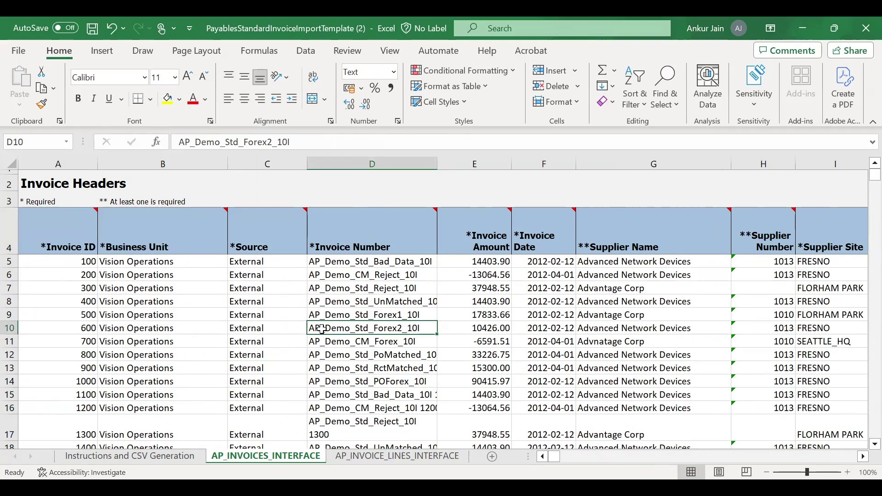
{"action": "left_click", "coordinate": [11, 239]}
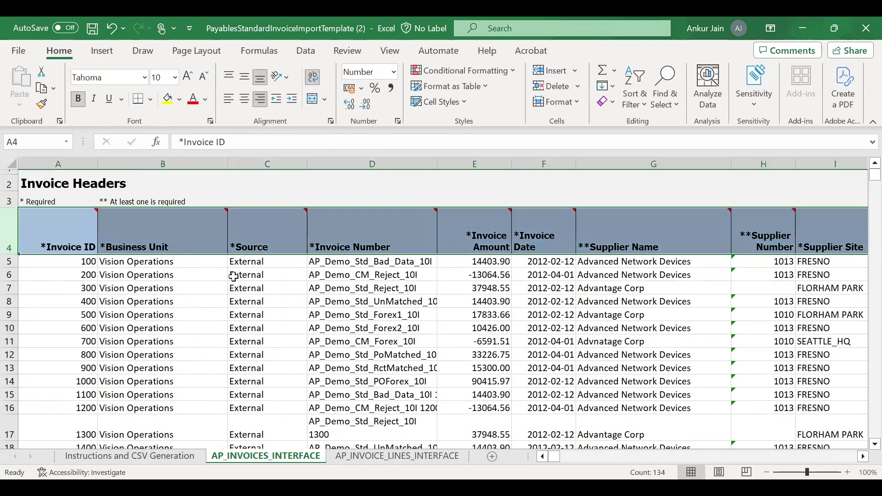
- Compare the first invoice's ID with its records on the invoice lines sheet by selecting A5:A14 and the line numbers in B5:B14
{"action": "left_click", "coordinate": [77, 264]}
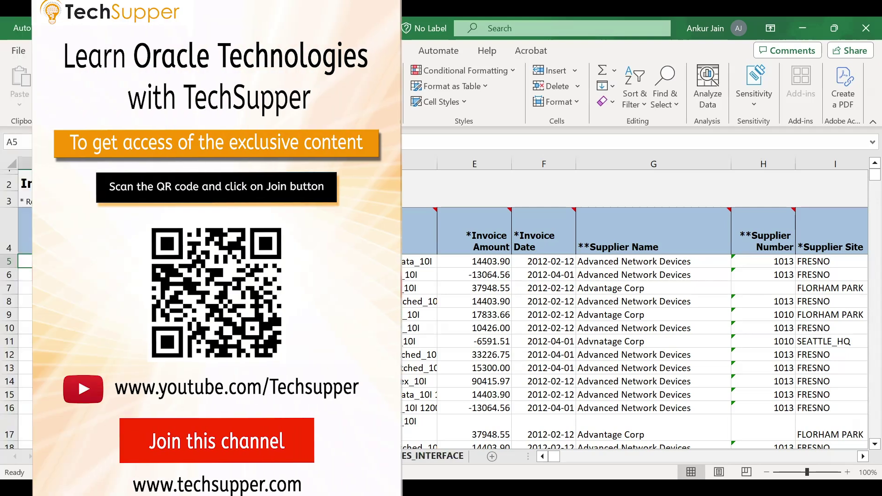
{"action": "key", "text": "ctrl+Page_Down"}
{"action": "left_click_drag", "start_coordinate": [58, 260], "coordinate": [58, 382]}
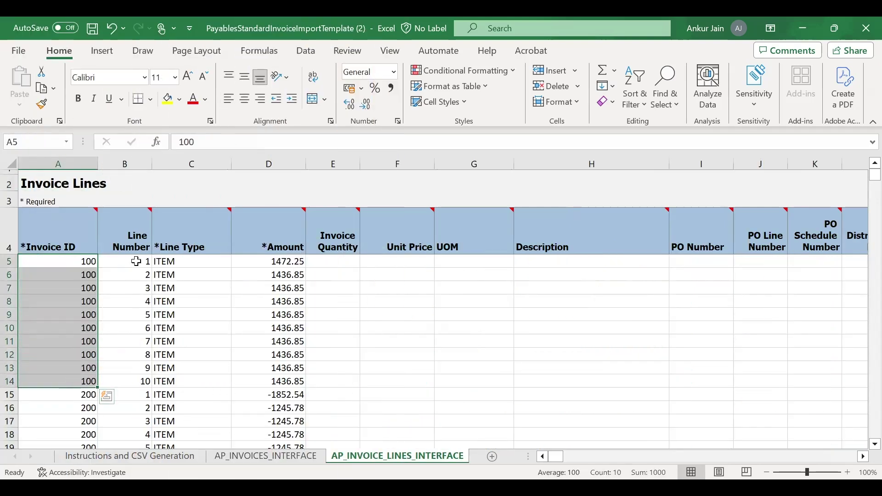
{"action": "left_click_drag", "start_coordinate": [134, 261], "coordinate": [140, 380]}
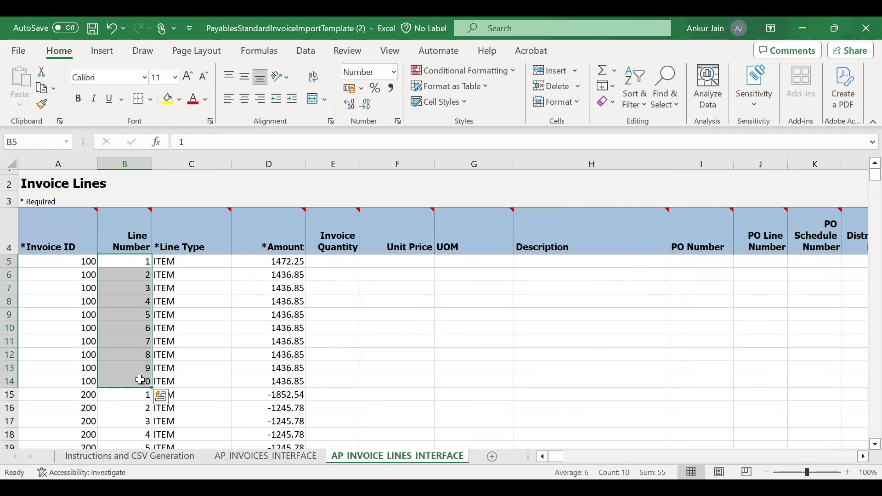
- Look through the invoice headers, invoice lines and CSV generation sheets, ending on Instructions and CSV Generation
{"action": "left_click", "coordinate": [270, 459]}
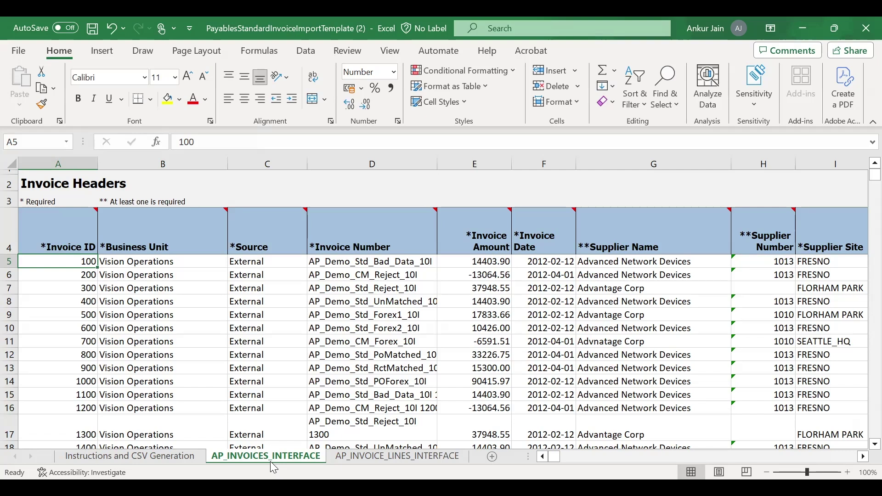
{"action": "left_click", "coordinate": [178, 457]}
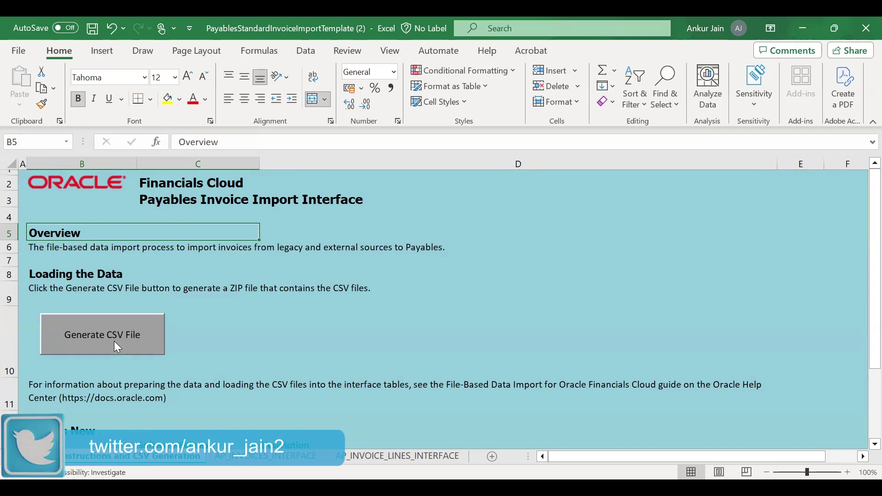
{"action": "left_click", "coordinate": [237, 459]}
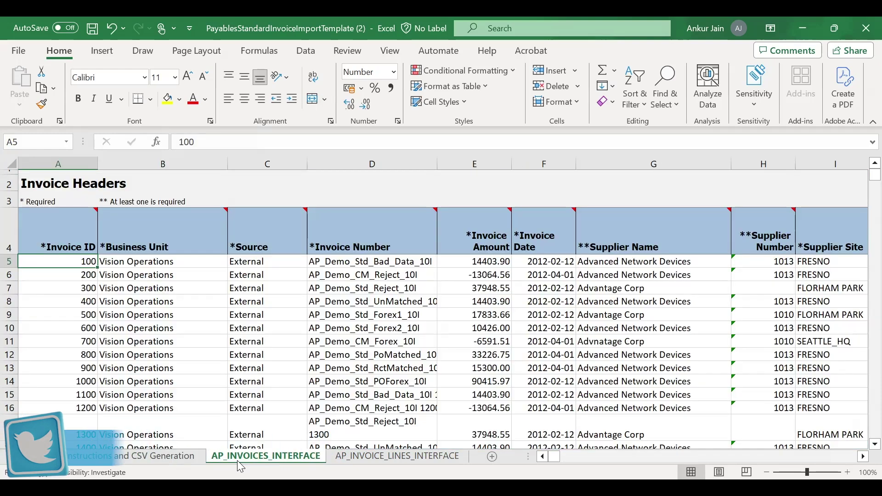
{"action": "left_click", "coordinate": [391, 457]}
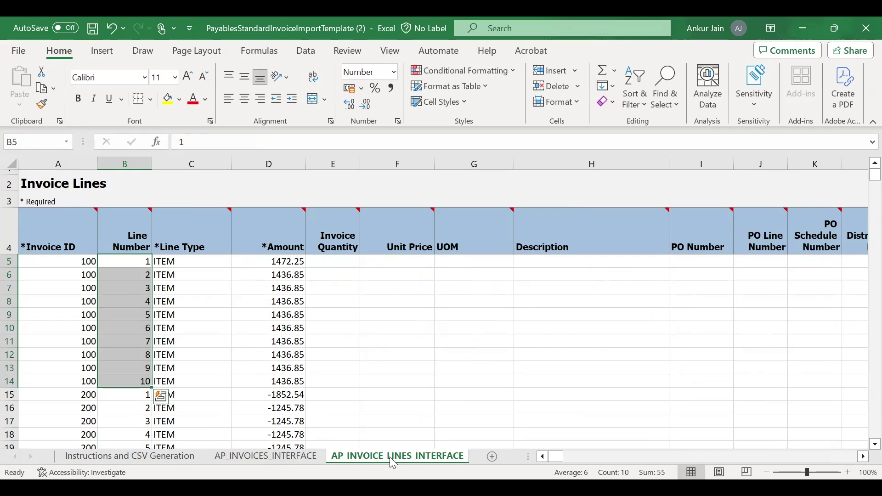
{"action": "left_click", "coordinate": [138, 457]}
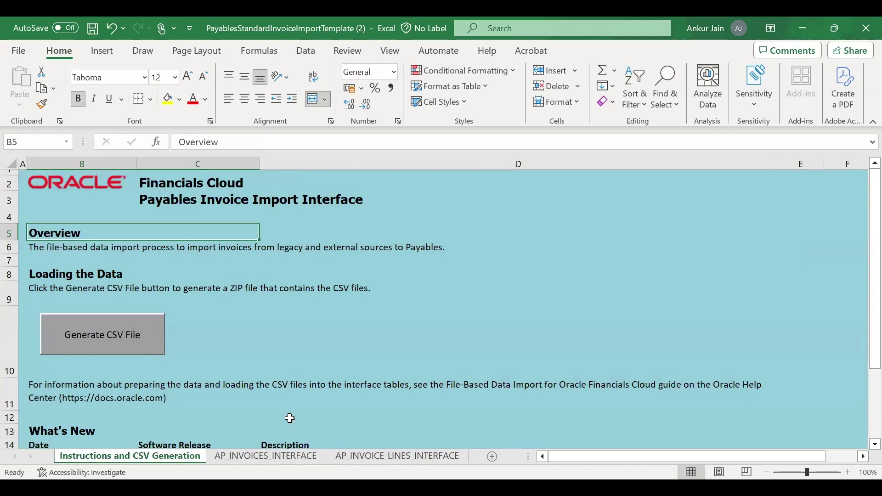
- Examine the sample invoice records on AP_INVOICES_INTERFACE by highlighting A5:D12, heading row 4 and A5:D10
{"action": "left_click", "coordinate": [261, 453]}
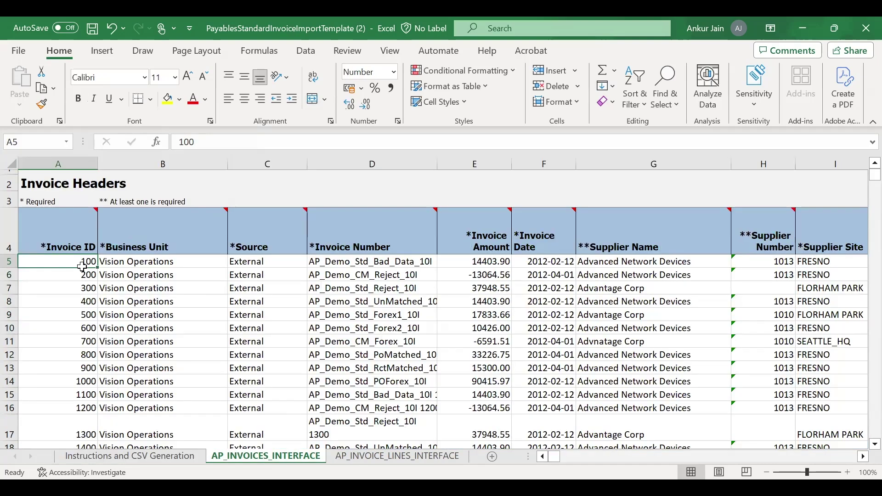
{"action": "left_click_drag", "start_coordinate": [69, 264], "coordinate": [338, 351]}
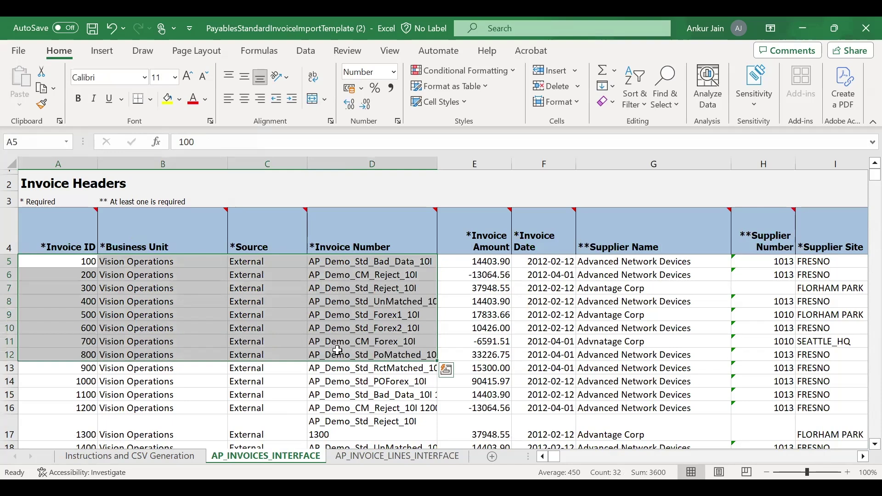
{"action": "left_click", "coordinate": [13, 231]}
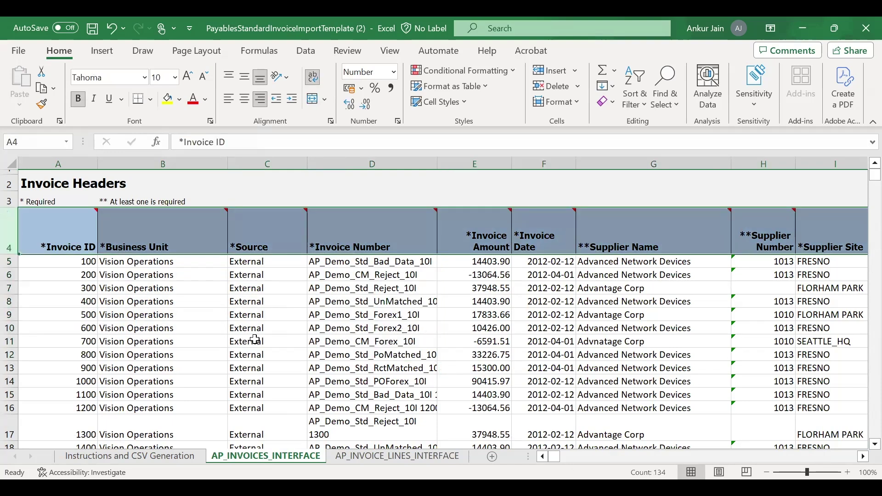
{"action": "left_click", "coordinate": [89, 288]}
{"action": "left_click_drag", "start_coordinate": [63, 261], "coordinate": [389, 330]}
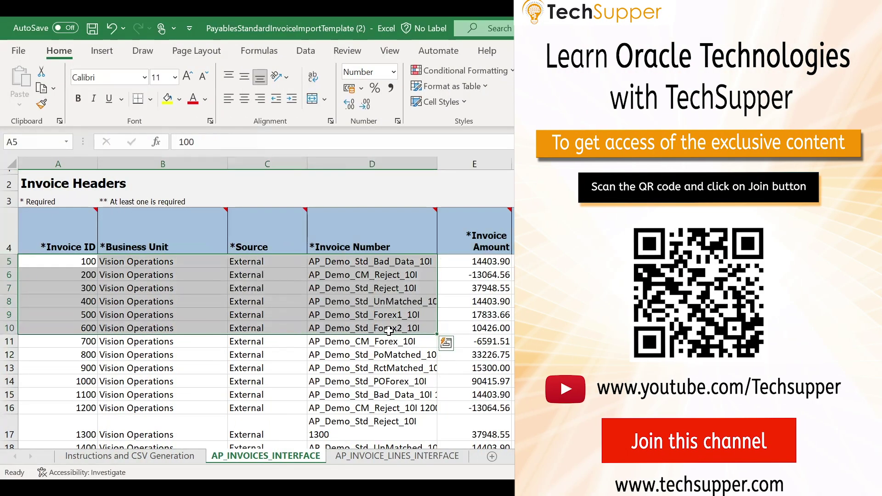
{"action": "left_click", "coordinate": [246, 344]}
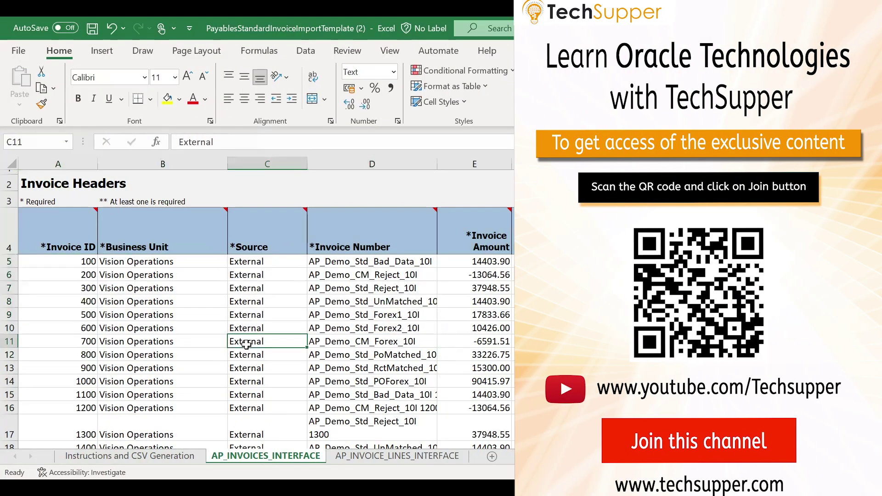
- Select the first invoice record in row 5, check the invoice lines sheet, and return to the invoice headers
{"action": "left_click", "coordinate": [9, 262]}
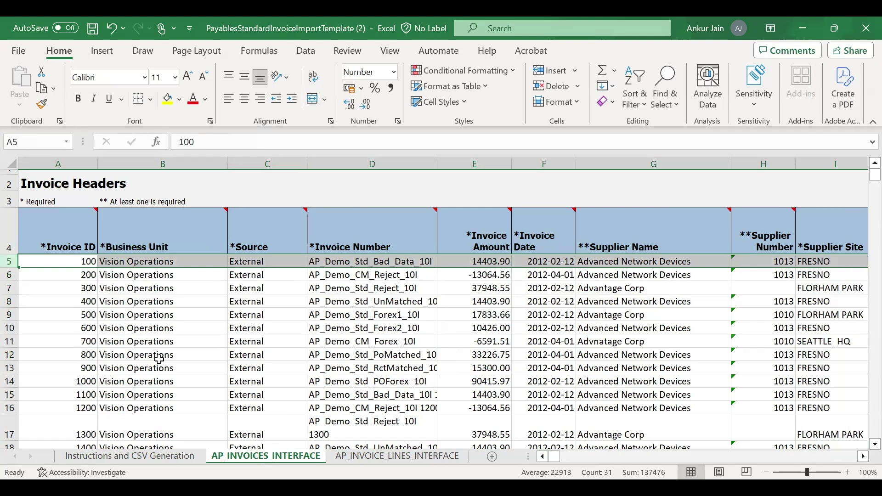
{"action": "left_click", "coordinate": [390, 456]}
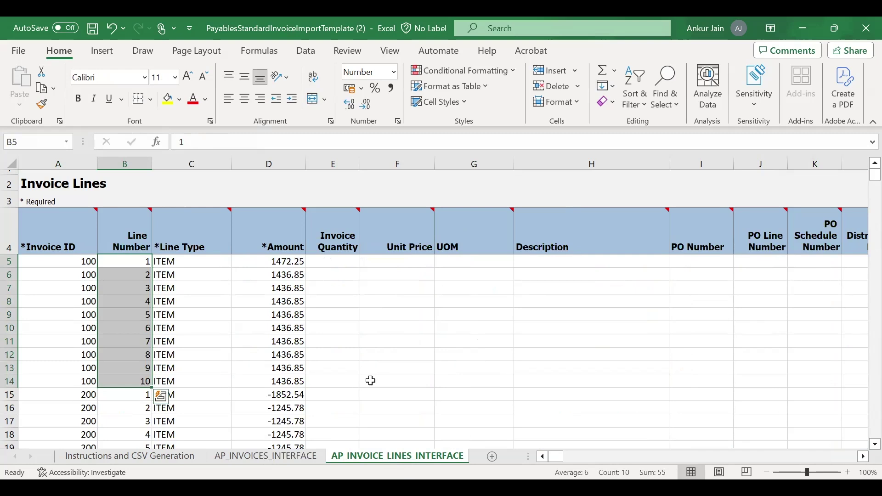
{"action": "left_click", "coordinate": [252, 457]}
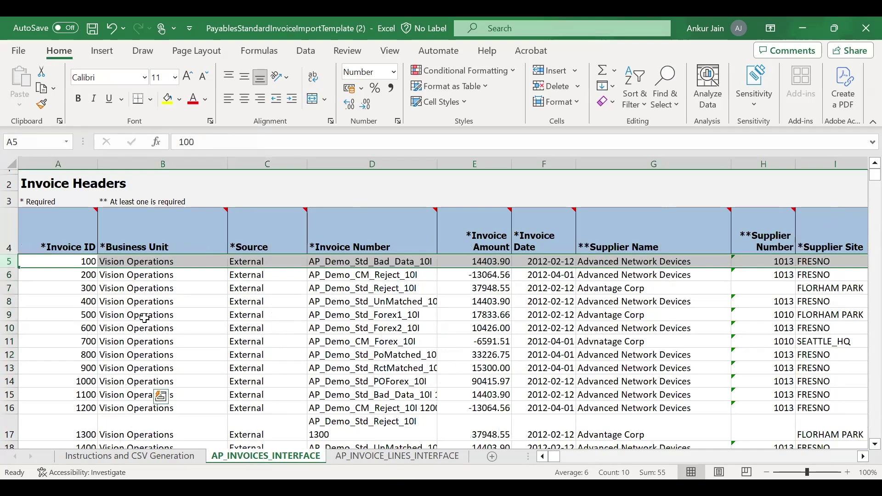
- Examine the first invoice's header fields in row 5, from Business Unit in B5 through Supplier Number in H5
{"action": "left_click", "coordinate": [137, 265]}
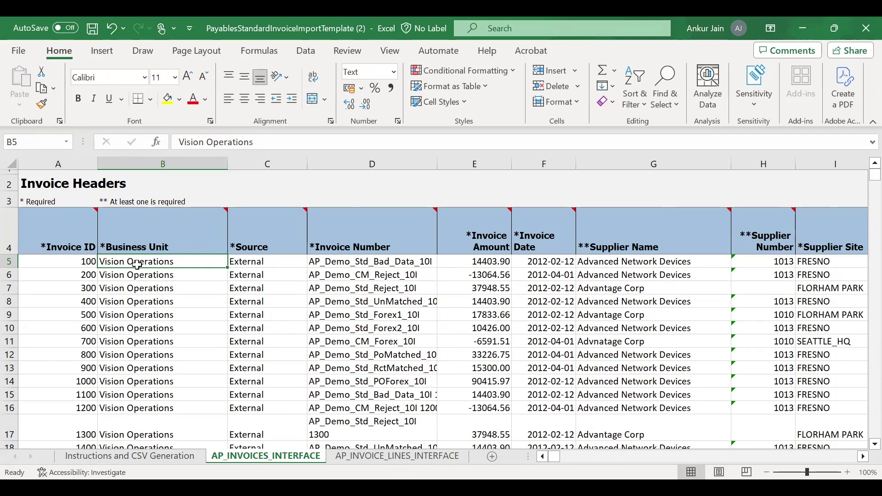
{"action": "key", "text": "Right"}
{"action": "key", "text": "Right"}
{"action": "key", "text": "Right"}
{"action": "key", "text": "Right"}
{"action": "key", "text": "Right"}
{"action": "key", "text": "Right"}
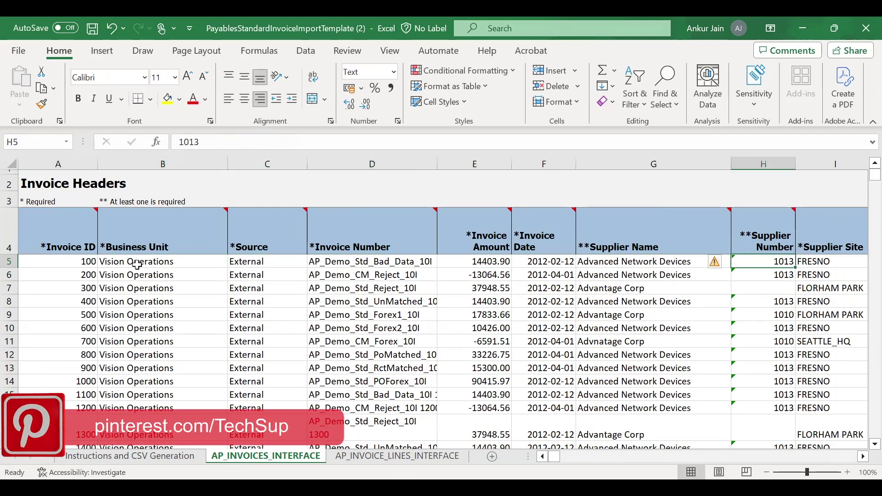
{"action": "key", "text": "Left"}
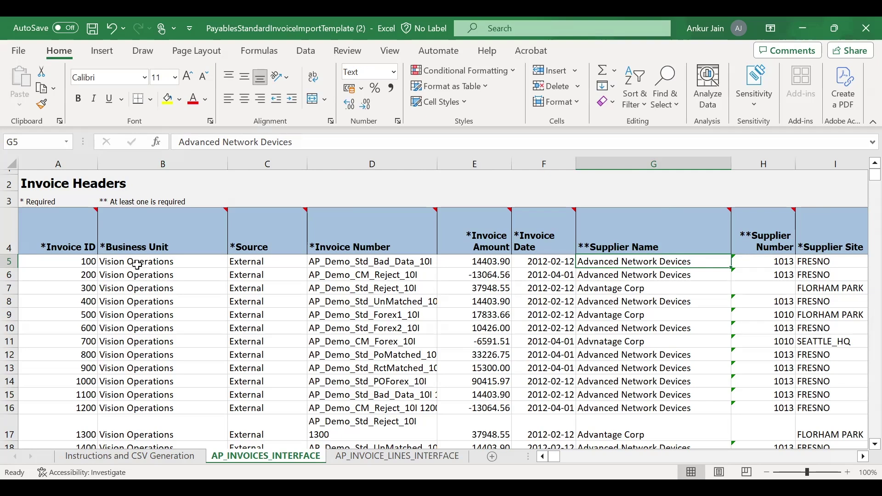
- Compare the first invoice's Supplier Name in G5 with its Supplier Number in H5, also checking the Invoice Date
{"action": "key", "text": "Right"}
{"action": "key", "text": "Right"}
{"action": "key", "text": "Left"}
{"action": "key", "text": "Left"}
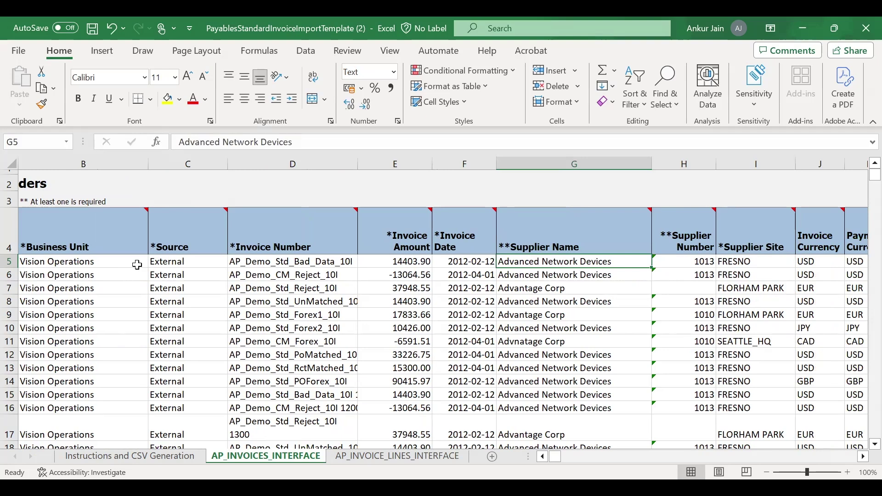
{"action": "key", "text": "Right"}
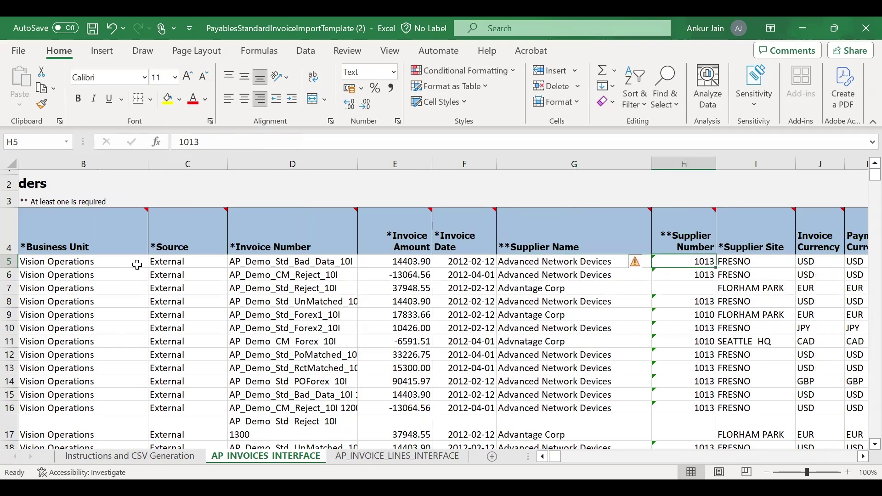
{"action": "key", "text": "Left"}
{"action": "key", "text": "Left"}
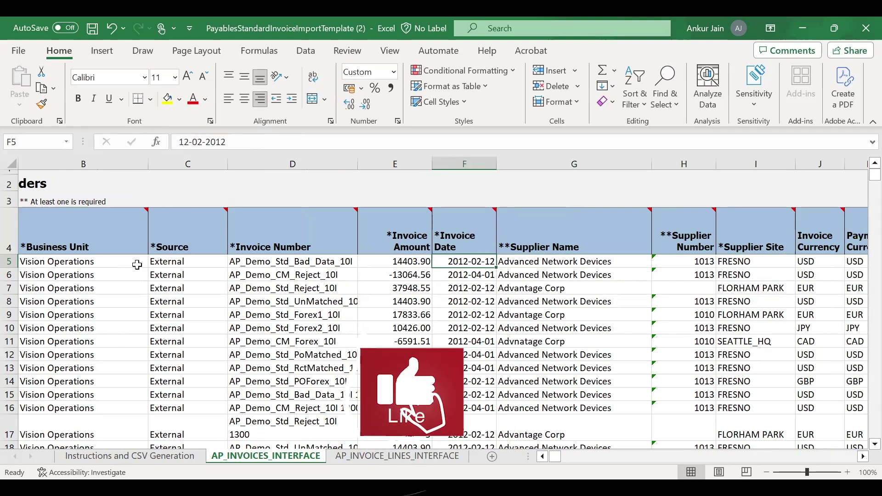
{"action": "key", "text": "Right"}
{"action": "key", "text": "Right"}
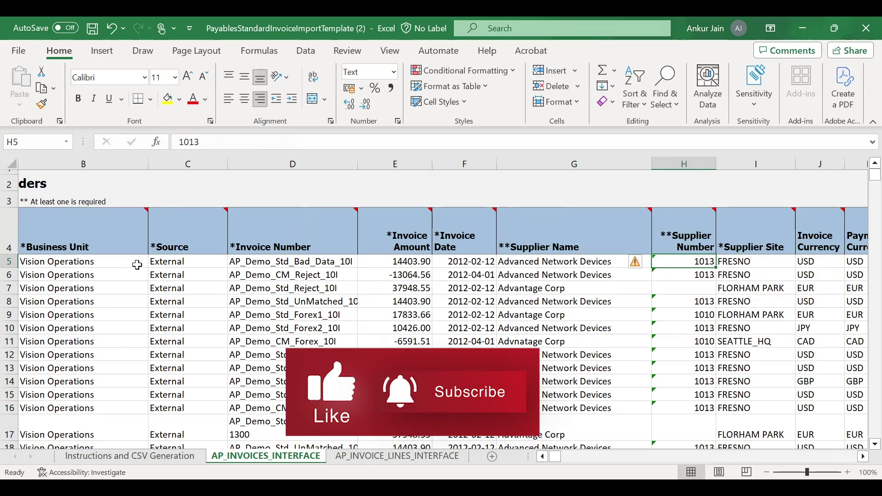
- Review the first invoice's Supplier Site, currencies and Description in row 5, then compare Import Set in M5 with Invoice Type in N5
{"action": "key", "text": "Right"}
{"action": "key", "text": "Right"}
{"action": "key", "text": "Right"}
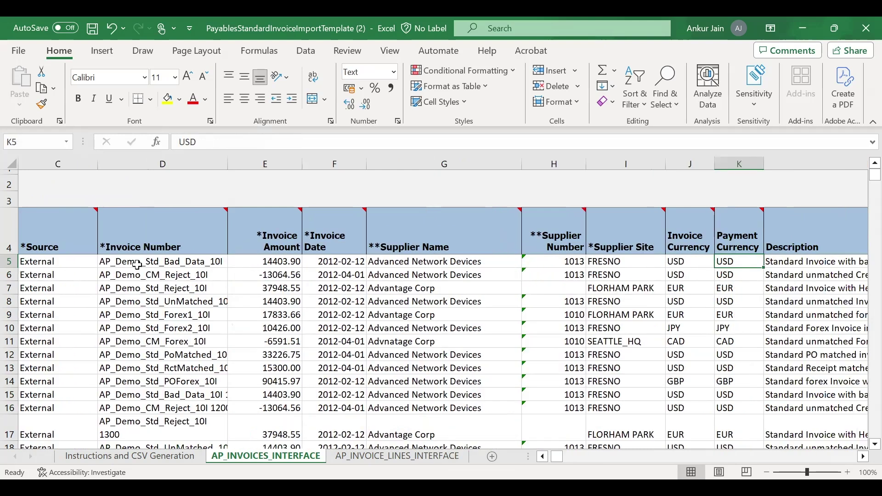
{"action": "key", "text": "Right"}
{"action": "key", "text": "Right"}
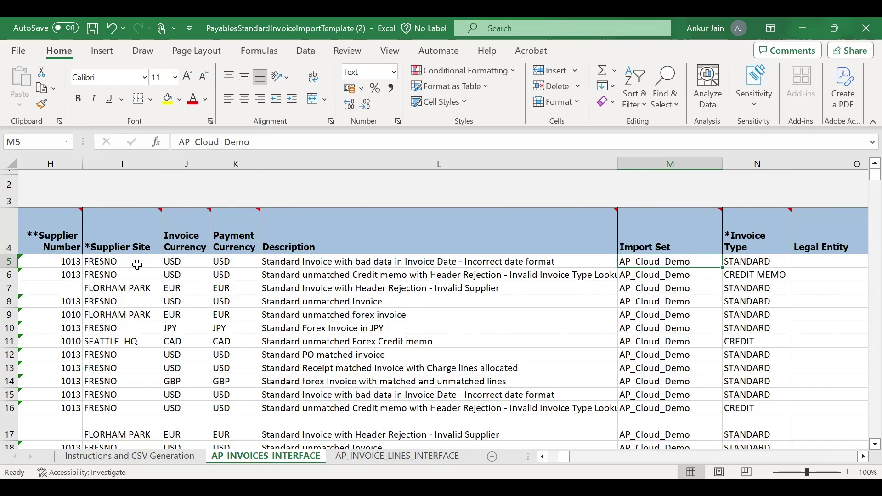
{"action": "key", "text": "Right"}
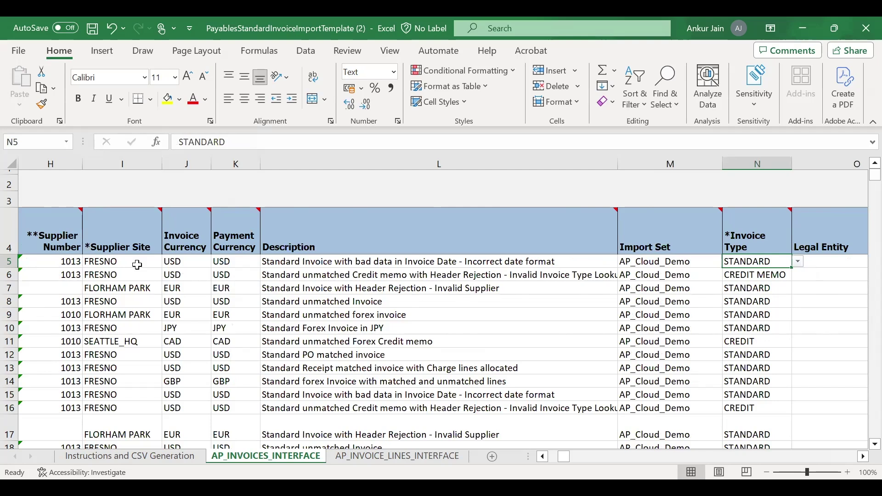
{"action": "key", "text": "Left"}
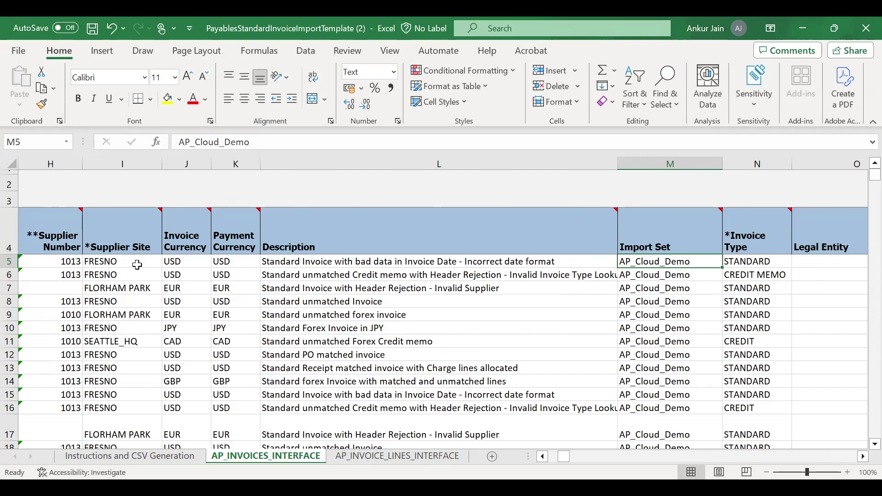
{"action": "key", "text": "Right"}
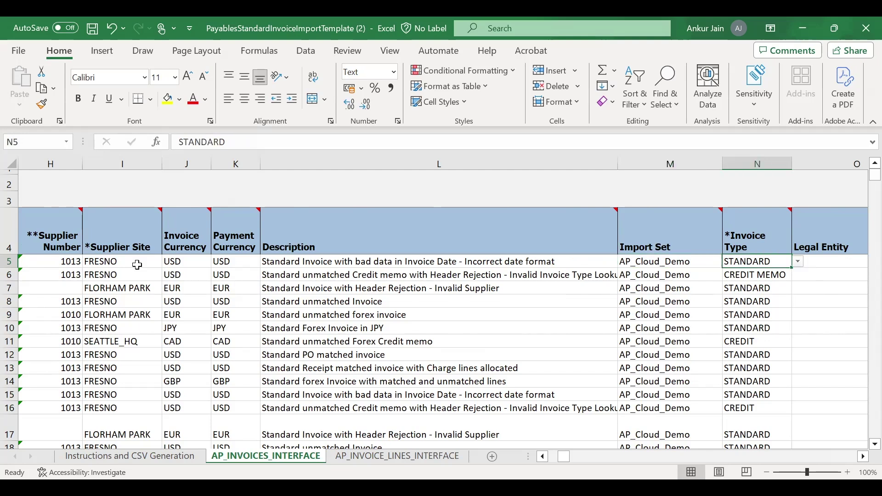
{"action": "key", "text": "Left"}
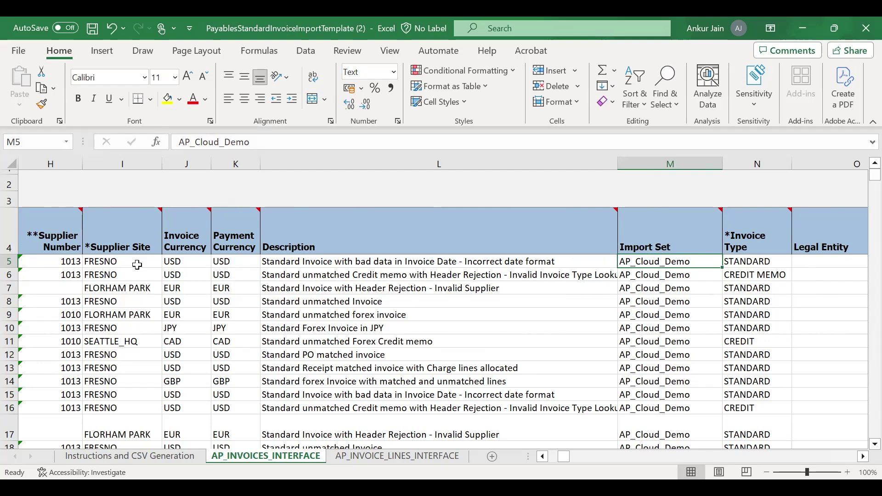
- Look through row 5 of the invoice headers from Invoice Type to Prepayment Line Number, including Payment Terms and Terms Date
{"action": "key", "text": "Right"}
{"action": "key", "text": "Right"}
{"action": "key", "text": "Right"}
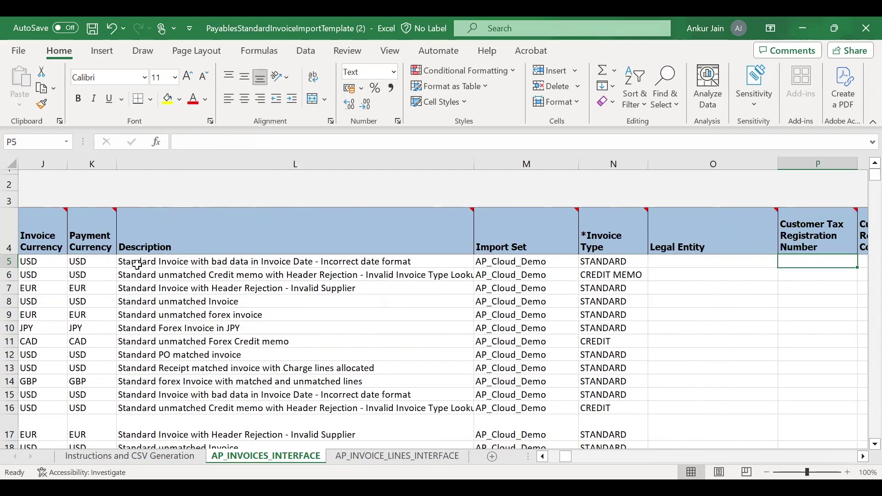
{"action": "key", "text": "Right"}
{"action": "key", "text": "Right"}
{"action": "key", "text": "Right"}
{"action": "key", "text": "Right"}
{"action": "key", "text": "Right"}
{"action": "key", "text": "Right"}
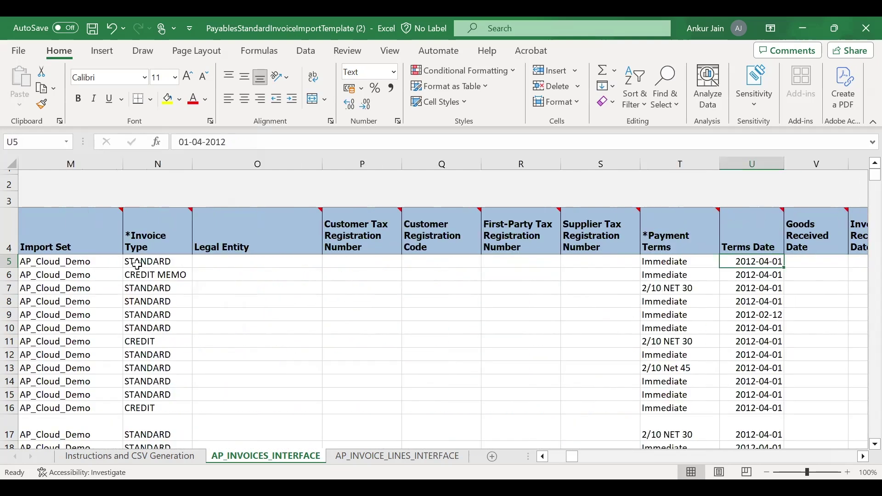
{"action": "key", "text": "Left"}
{"action": "key", "text": "Right"}
{"action": "key", "text": "Right"}
{"action": "key", "text": "Right"}
{"action": "key", "text": "Right"}
{"action": "key", "text": "Right"}
{"action": "key", "text": "Right"}
{"action": "key", "text": "Right"}
{"action": "key", "text": "Right"}
{"action": "key", "text": "Right"}
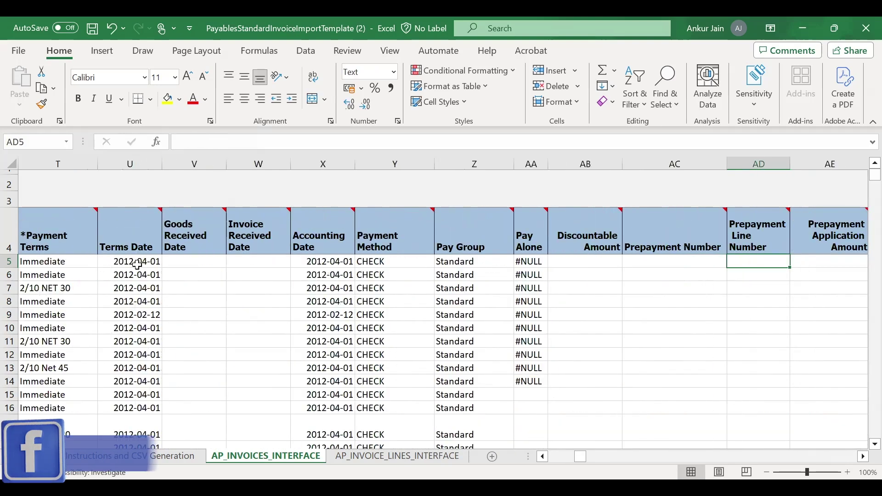
- Look through the remaining header columns of row 5 up to the Remit-to Supplier fields, ending on AS5
{"action": "key", "text": "Right"}
{"action": "key", "text": "Right"}
{"action": "key", "text": "Right"}
{"action": "key", "text": "Right"}
{"action": "key", "text": "Right"}
{"action": "key", "text": "Right"}
{"action": "key", "text": "Right"}
{"action": "key", "text": "Right"}
{"action": "key", "text": "Right"}
{"action": "key", "text": "Right"}
{"action": "key", "text": "Right"}
{"action": "key", "text": "Right"}
{"action": "key", "text": "Right"}
{"action": "key", "text": "Right"}
{"action": "key", "text": "Right"}
{"action": "key", "text": "Left"}
{"action": "key", "text": "Left"}
{"action": "key", "text": "Left"}
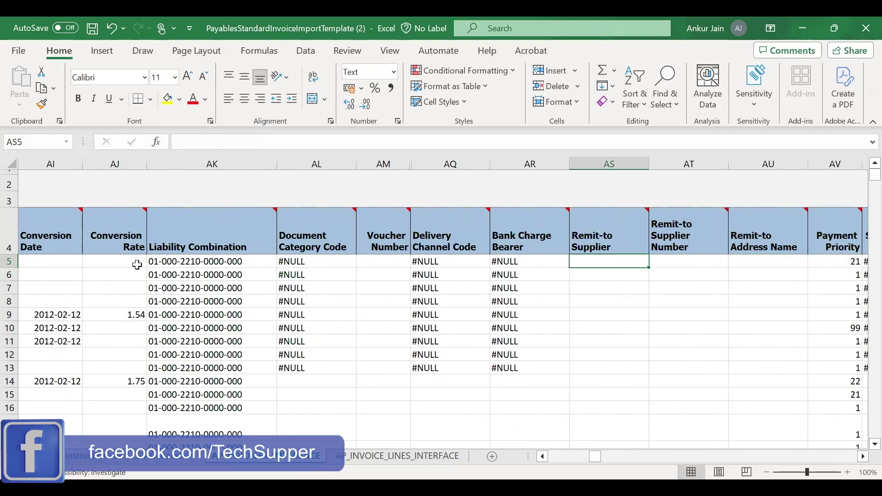
- Go back along the header columns to the Invoice Amount heading in E4, and open the AP_INVOICE_LINES_INTERFACE sheet
{"action": "key", "text": "Left"}
{"action": "key", "text": "Left"}
{"action": "key", "text": "Left"}
{"action": "key", "text": "Left"}
{"action": "key", "text": "Left"}
{"action": "key", "text": "Left"}
{"action": "key", "text": "Left"}
{"action": "key", "text": "Left"}
{"action": "key", "text": "Left"}
{"action": "key", "text": "Left"}
{"action": "key", "text": "Left"}
{"action": "key", "text": "Left"}
{"action": "key", "text": "Left"}
{"action": "key", "text": "Left"}
{"action": "key", "text": "Left"}
{"action": "key", "text": "Left"}
{"action": "key", "text": "Left"}
{"action": "key", "text": "Left"}
{"action": "key", "text": "Left"}
{"action": "key", "text": "Left"}
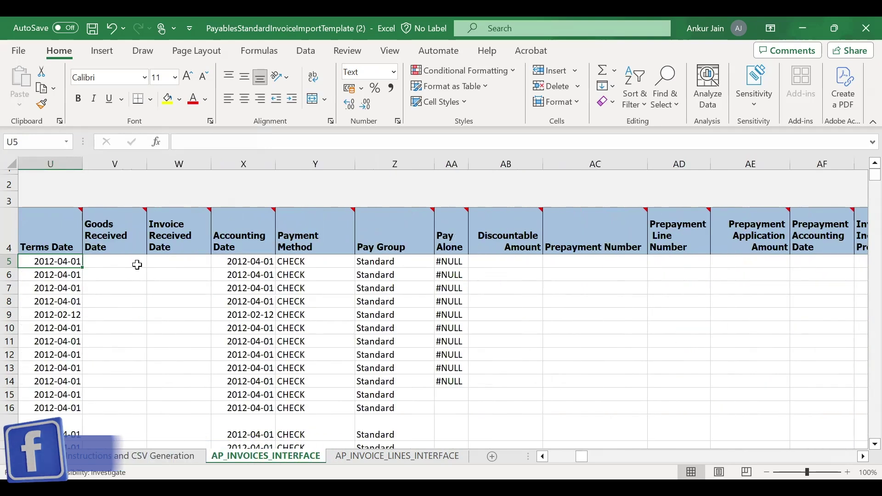
{"action": "key", "text": "Left"}
{"action": "key", "text": "Left"}
{"action": "key", "text": "Left"}
{"action": "key", "text": "Left"}
{"action": "key", "text": "Left"}
{"action": "key", "text": "Left"}
{"action": "key", "text": "Left"}
{"action": "key", "text": "Left"}
{"action": "key", "text": "Left"}
{"action": "key", "text": "Left"}
{"action": "key", "text": "Left"}
{"action": "key", "text": "Left"}
{"action": "key", "text": "Left"}
{"action": "key", "text": "Left"}
{"action": "key", "text": "Left"}
{"action": "key", "text": "Left"}
{"action": "left_click", "coordinate": [68, 234]}
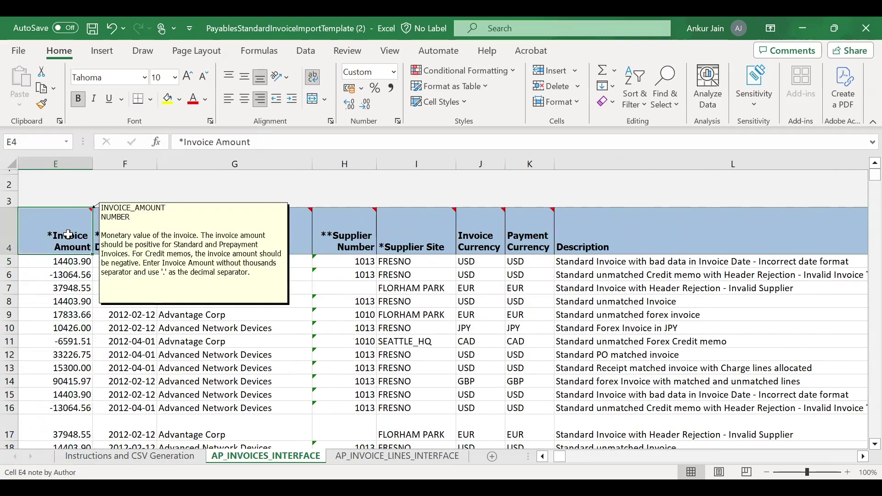
{"action": "left_click", "coordinate": [397, 457]}
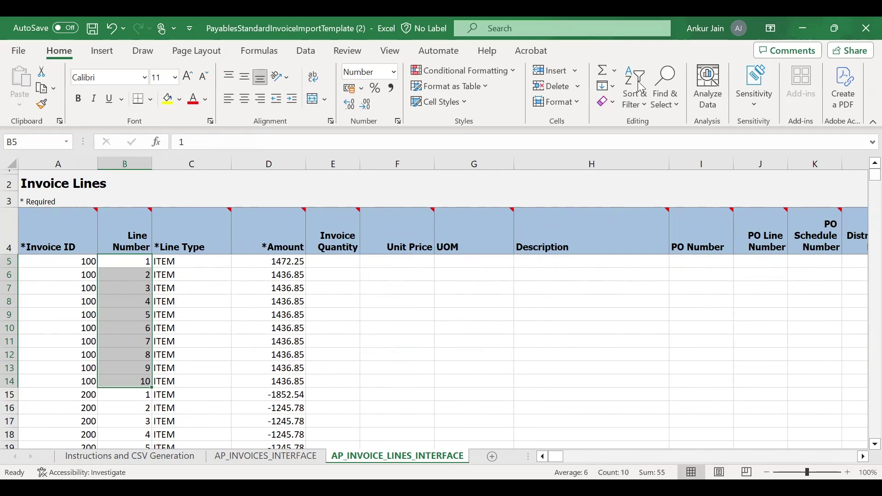
- Switch to the APInvoice_Source workbook and examine the first record's InvoiceId, InvoiceNumber and Amount in row 2
{"action": "key", "text": "alt+Tab"}
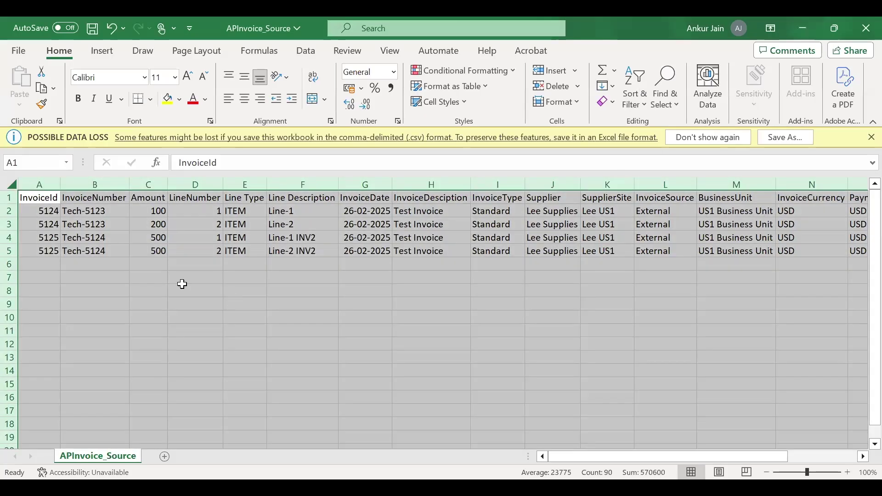
{"action": "left_click", "coordinate": [185, 289]}
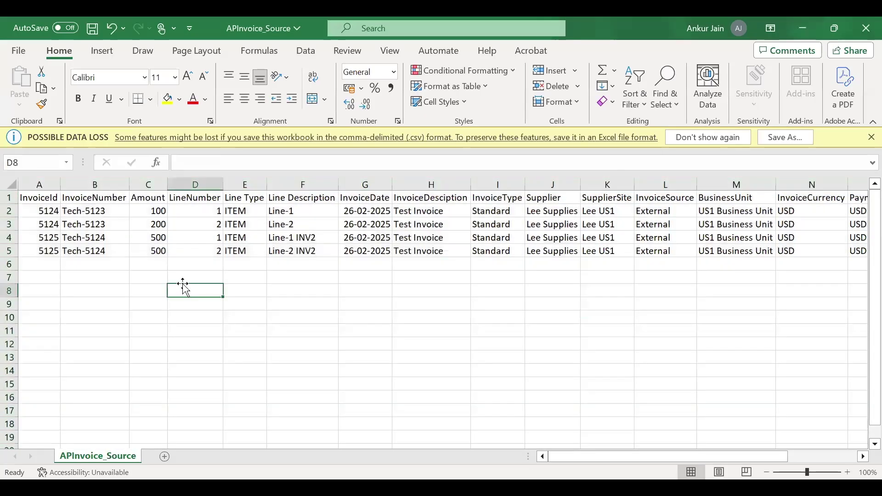
{"action": "left_click", "coordinate": [45, 210]}
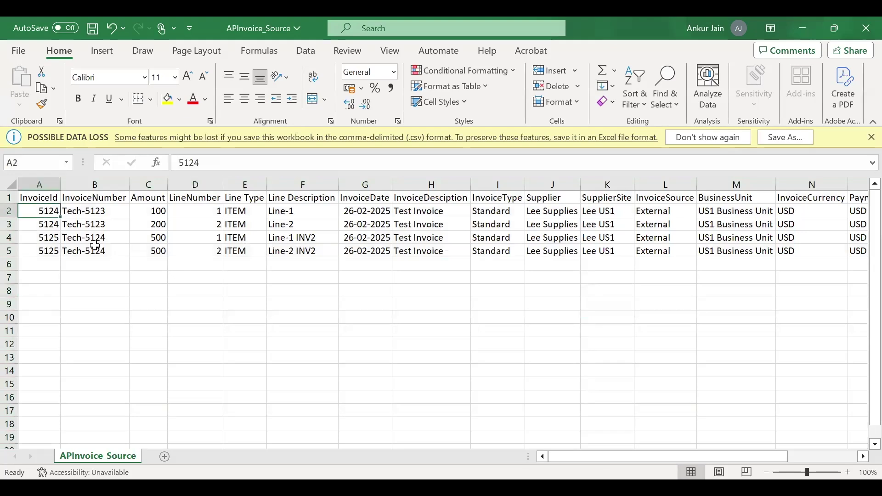
{"action": "key", "text": "Right"}
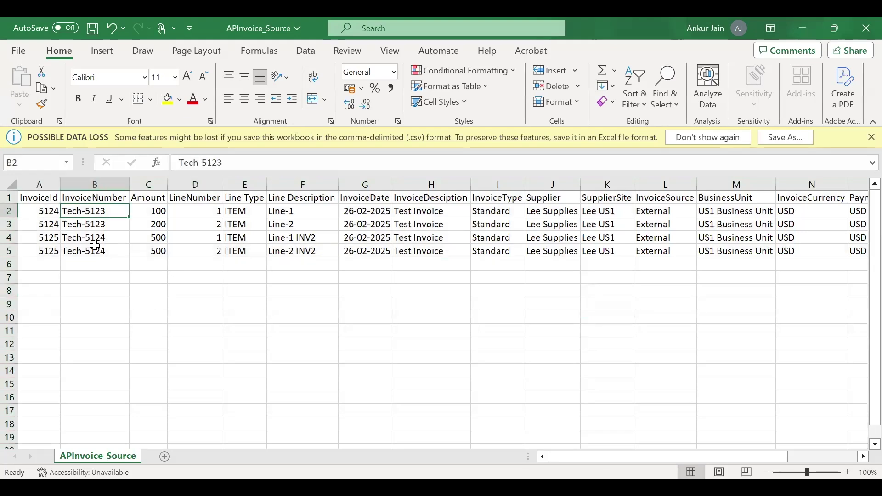
{"action": "key", "text": "Right"}
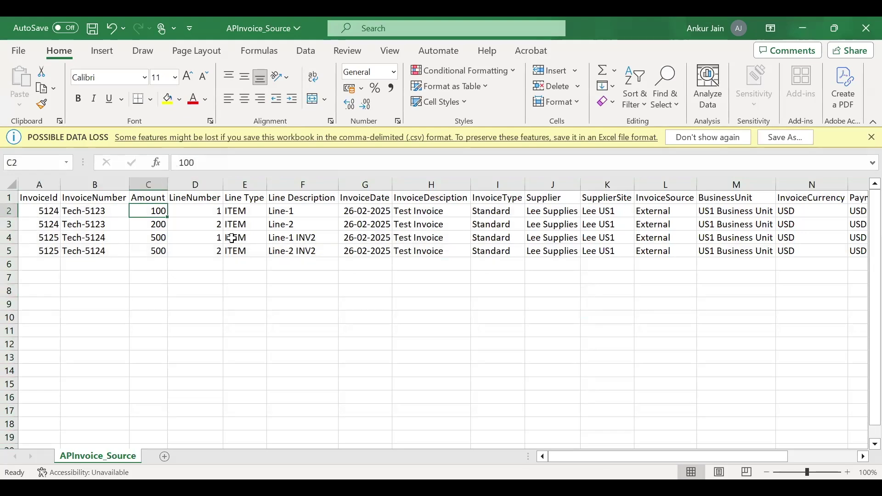
{"action": "left_click", "coordinate": [260, 272]}
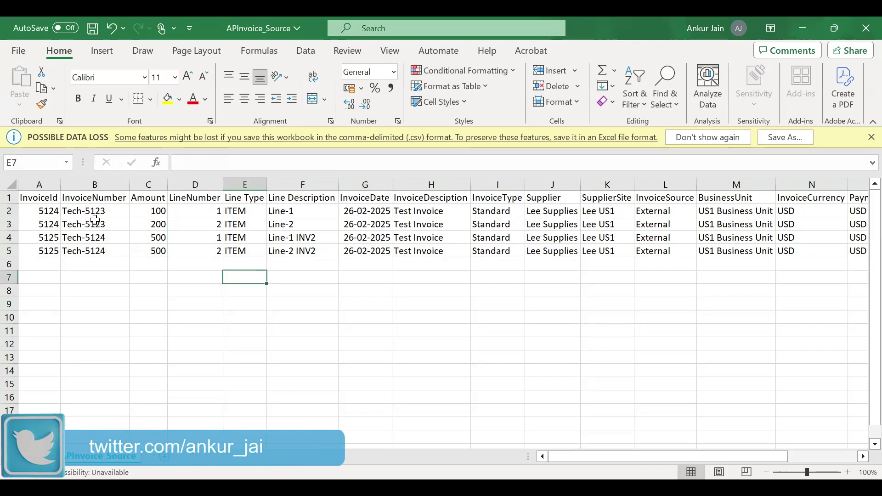
- Examine the lines of both source invoices by highlighting the IDs in A2:A3 and the amounts in C2:C3 and C4:C5
{"action": "left_click_drag", "start_coordinate": [45, 210], "coordinate": [44, 224]}
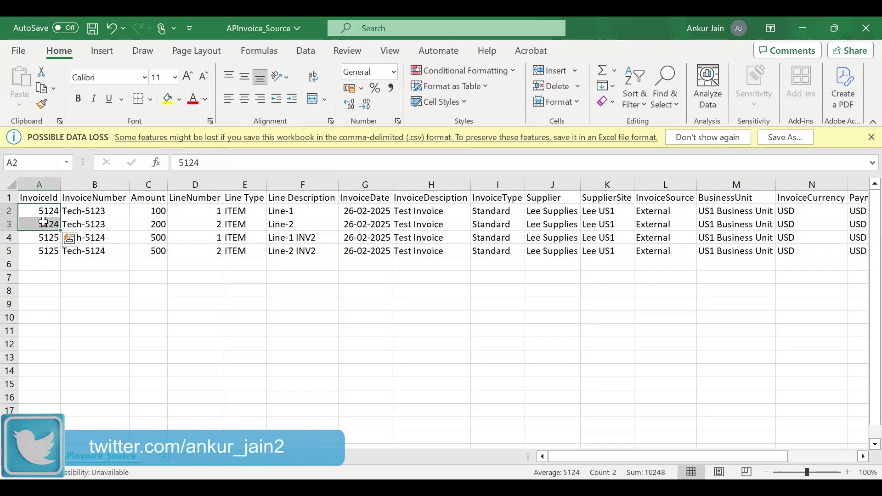
{"action": "left_click_drag", "start_coordinate": [197, 216], "coordinate": [155, 222]}
{"action": "left_click", "coordinate": [155, 215]}
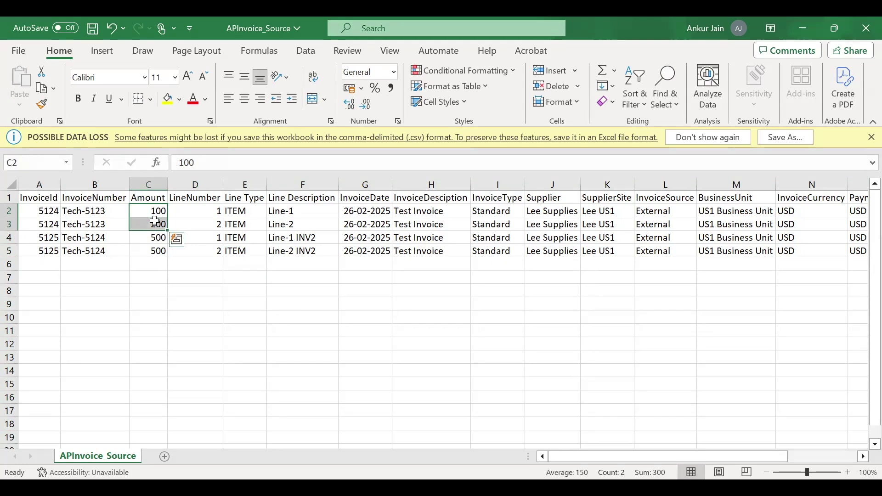
{"action": "left_click_drag", "start_coordinate": [183, 280], "coordinate": [114, 275]}
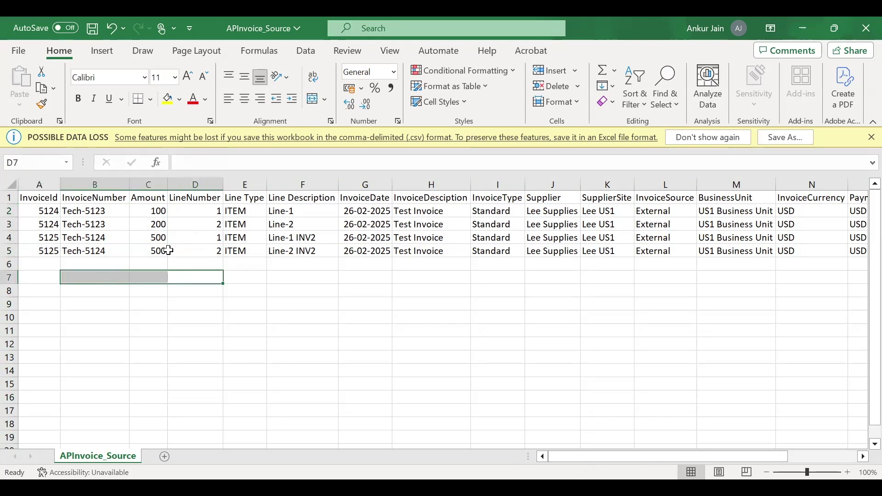
{"action": "left_click", "coordinate": [157, 237]}
{"action": "left_click_drag", "start_coordinate": [157, 237], "coordinate": [151, 251]}
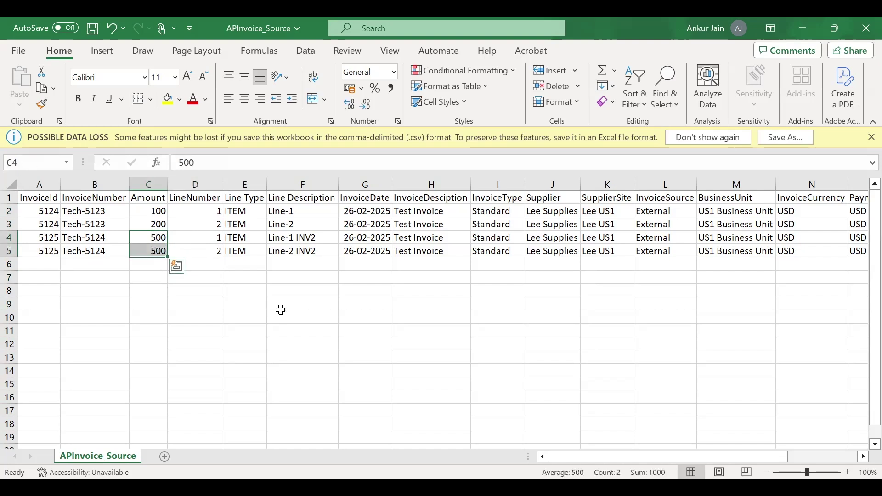
- Highlight the first source invoice's invoice numbers in B2:B3 and its line numbers in D2:D3
{"action": "left_click_drag", "start_coordinate": [73, 211], "coordinate": [74, 224]}
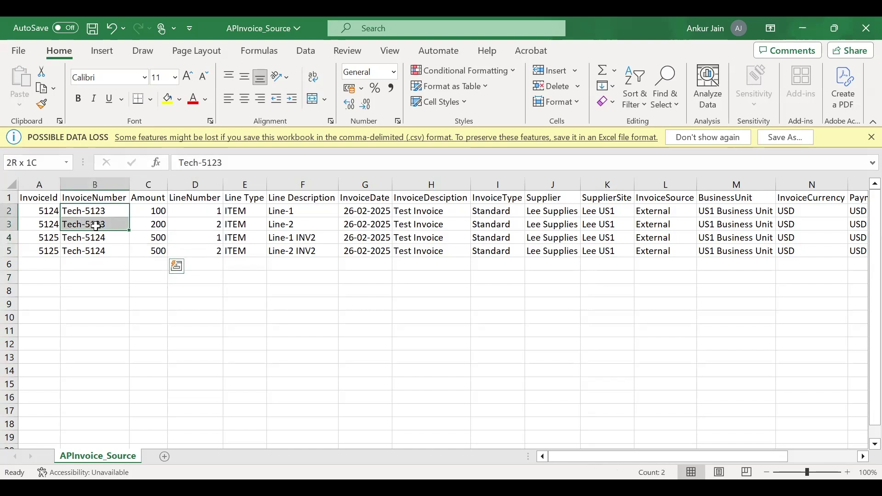
{"action": "left_click", "coordinate": [207, 210]}
{"action": "left_click_drag", "start_coordinate": [206, 210], "coordinate": [209, 224]}
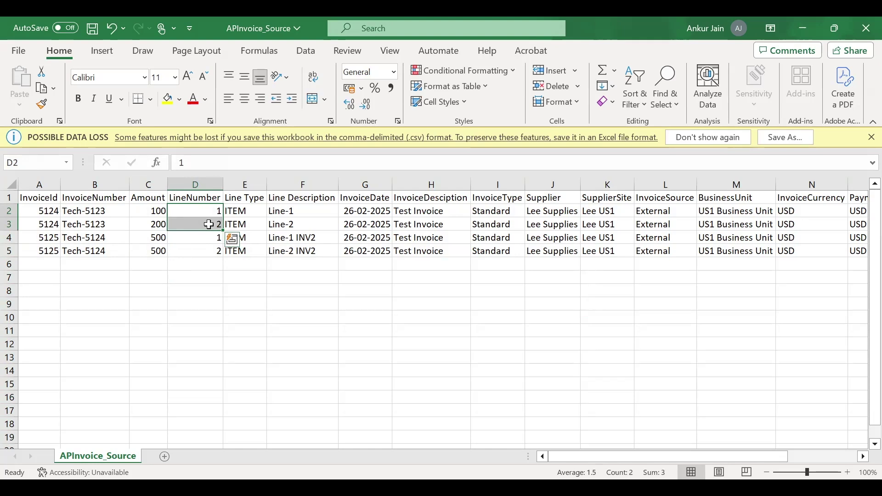
- Check the first source record's Supplier, SupplierSite, InvoiceSource and BusinessUnit fields in J2 through M2
{"action": "scroll", "coordinate": [480, 294], "scroll_direction": "right", "scroll_amount": 2}
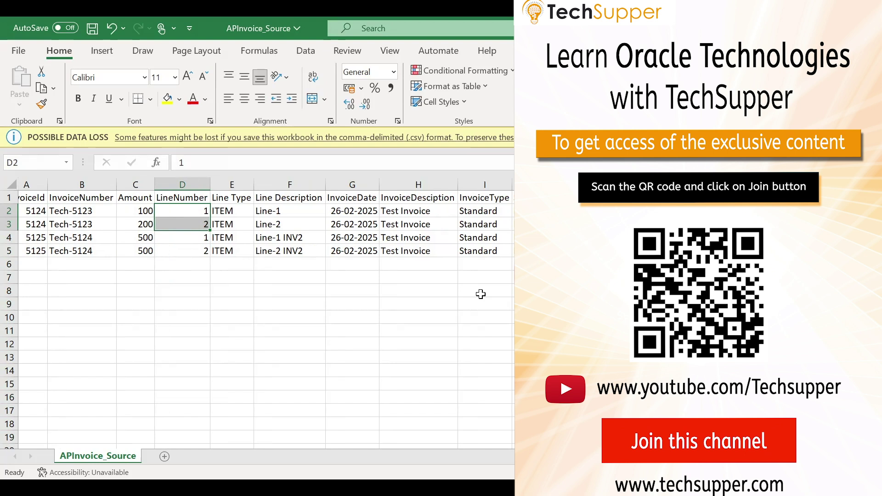
{"action": "scroll", "coordinate": [480, 294], "scroll_direction": "right", "scroll_amount": 1}
{"action": "left_click", "coordinate": [396, 212]}
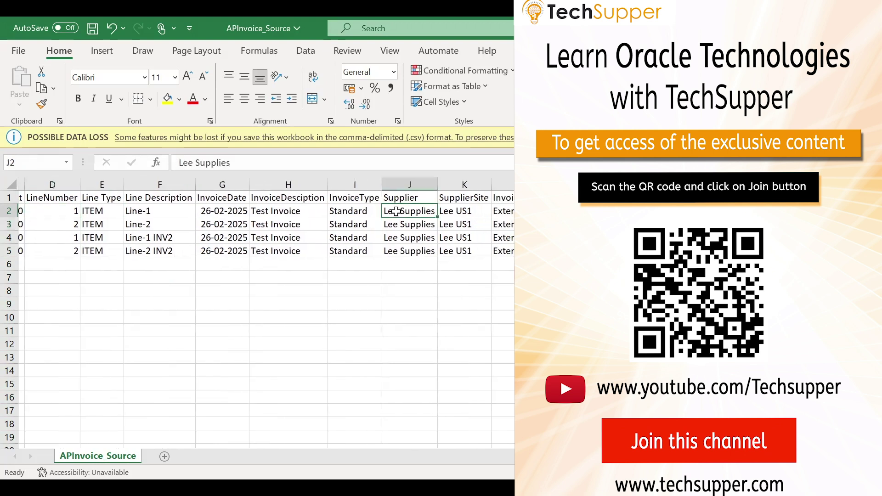
{"action": "left_click", "coordinate": [473, 212]}
{"action": "left_click", "coordinate": [508, 212]}
{"action": "left_click", "coordinate": [584, 212]}
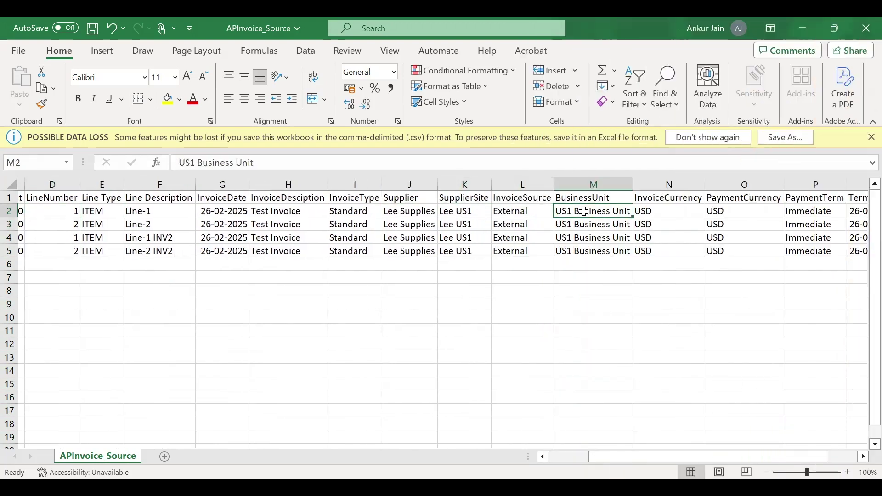
- Examine the first source record's currency, payment term, TermDate and AccountingDate fields in N2 through R2
{"action": "key", "text": "Right"}
{"action": "key", "text": "Right"}
{"action": "key", "text": "Right"}
{"action": "key", "text": "Right"}
{"action": "key", "text": "Right"}
{"action": "key", "text": "Right"}
{"action": "key", "text": "Right"}
{"action": "key", "text": "Right"}
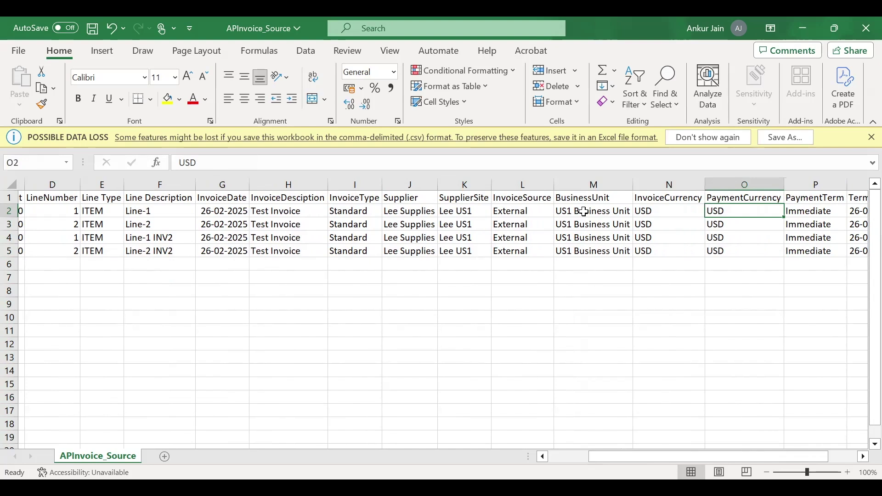
{"action": "key", "text": "Left"}
{"action": "key", "text": "Left"}
{"action": "key", "text": "Left"}
{"action": "key", "text": "Left"}
{"action": "key", "text": "Left"}
{"action": "key", "text": "Left"}
{"action": "key", "text": "Left"}
{"action": "key", "text": "Left"}
{"action": "key", "text": "Left"}
{"action": "key", "text": "Left"}
{"action": "key", "text": "Left"}
{"action": "key", "text": "Left"}
{"action": "key", "text": "Left"}
{"action": "key", "text": "Left"}
{"action": "key", "text": "Left"}
{"action": "key", "text": "Left"}
{"action": "key", "text": "Left"}
{"action": "key", "text": "Left"}
{"action": "key", "text": "Left"}
{"action": "key", "text": "Left"}
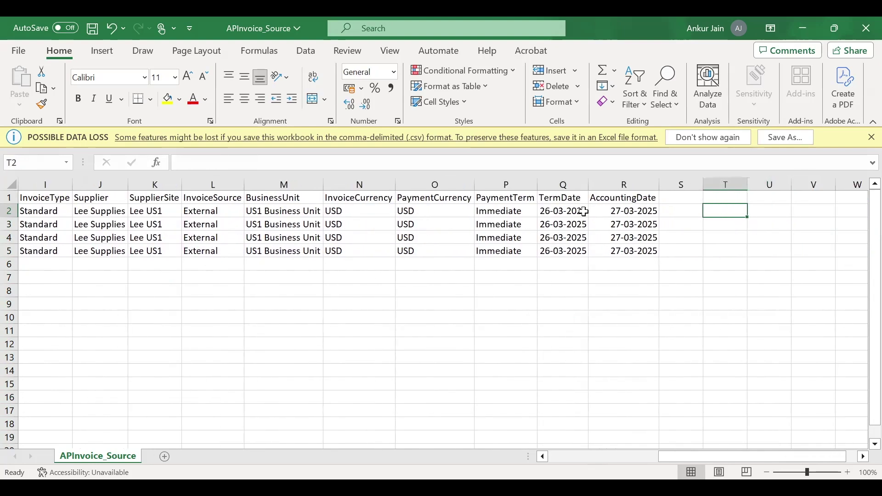
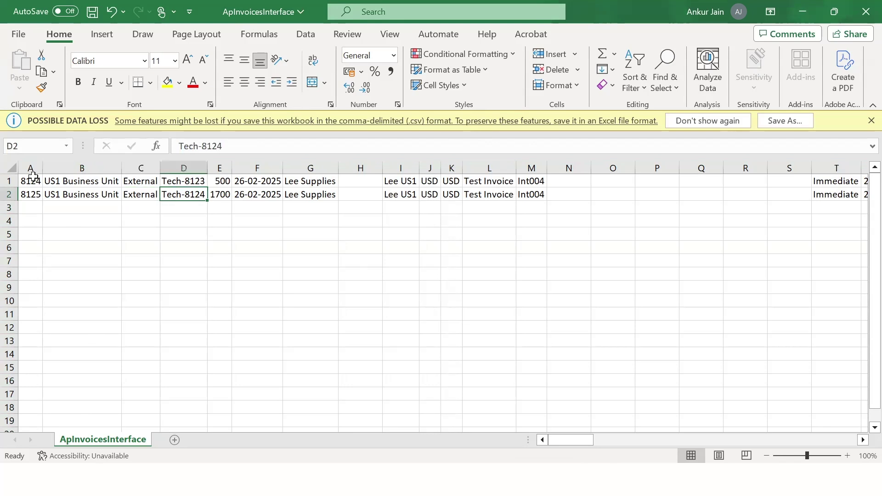
- In the ApInvoicesInterface file, check both header amounts in E1:E2 and the second record's fields from B2 through F2
{"action": "key", "text": "Right"}
{"action": "key", "text": "Up"}
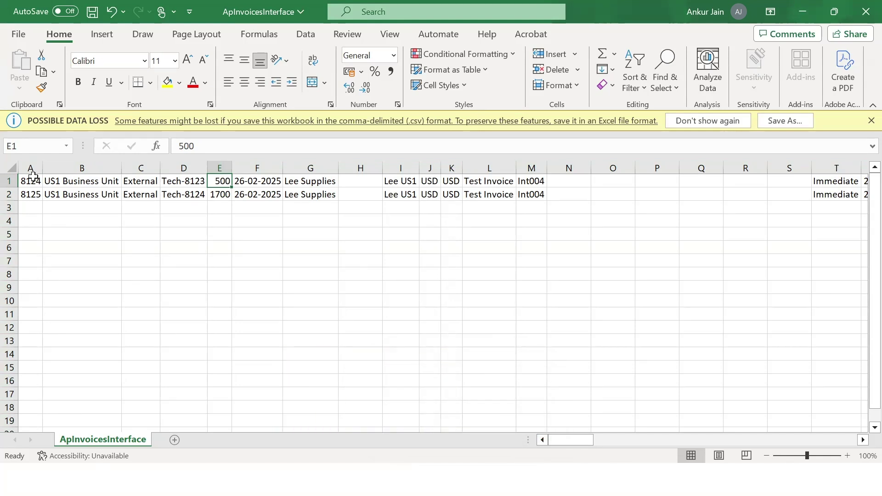
{"action": "key", "text": "Down"}
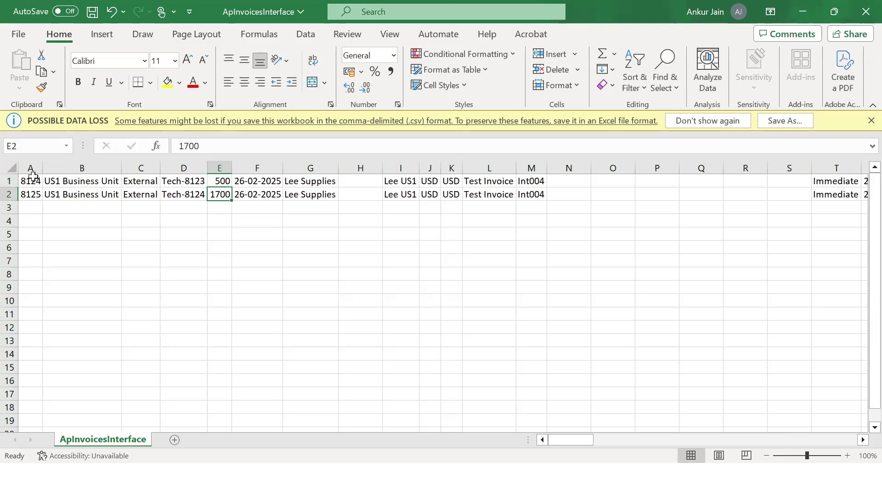
{"action": "key", "text": "Left"}
{"action": "key", "text": "Left"}
{"action": "key", "text": "Left"}
{"action": "key", "text": "Right"}
{"action": "key", "text": "Right"}
{"action": "key", "text": "Right"}
{"action": "key", "text": "Right"}
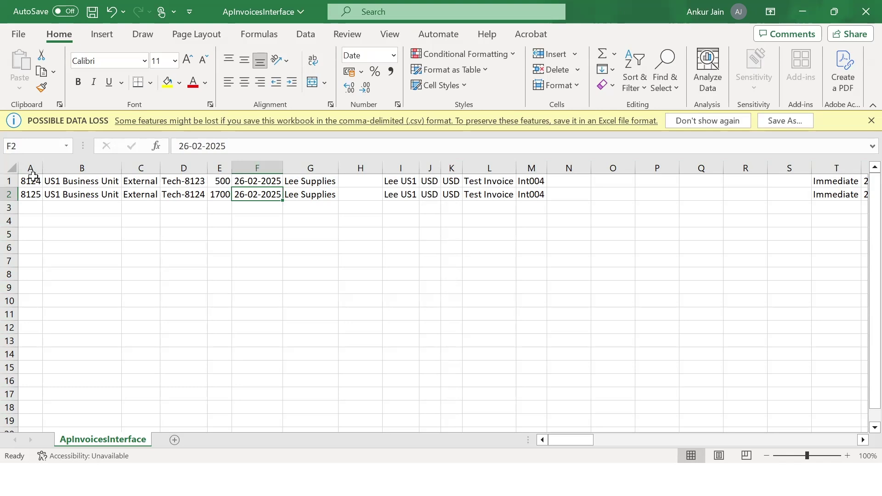
- Review the second invoice header's supplier, supplier site, currencies, description and import set fields in G2 through M2
{"action": "key", "text": "Right"}
{"action": "key", "text": "Right"}
{"action": "key", "text": "Right"}
{"action": "key", "text": "Left"}
{"action": "key", "text": "Left"}
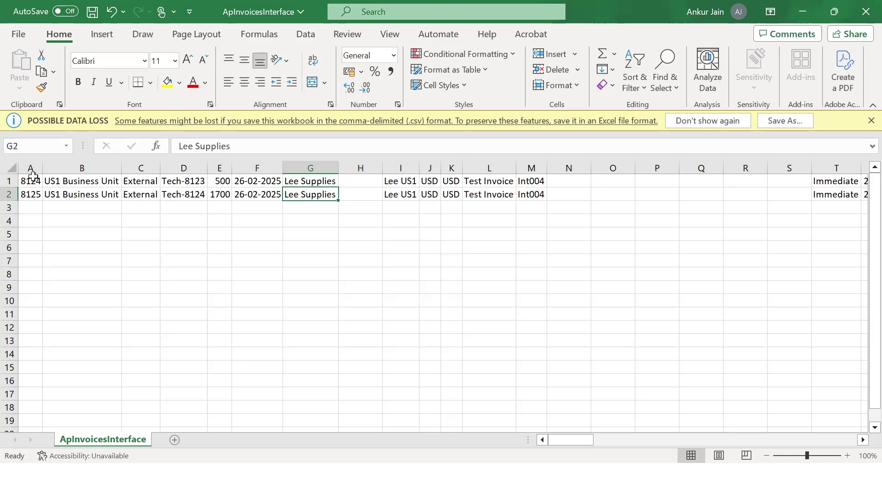
{"action": "key", "text": "Right"}
{"action": "key", "text": "Right"}
{"action": "key", "text": "Right"}
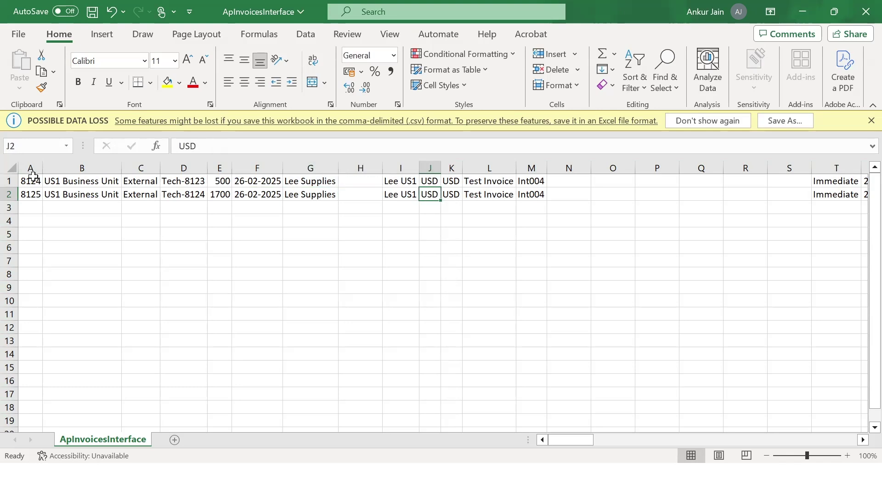
{"action": "key", "text": "Right"}
{"action": "key", "text": "Right"}
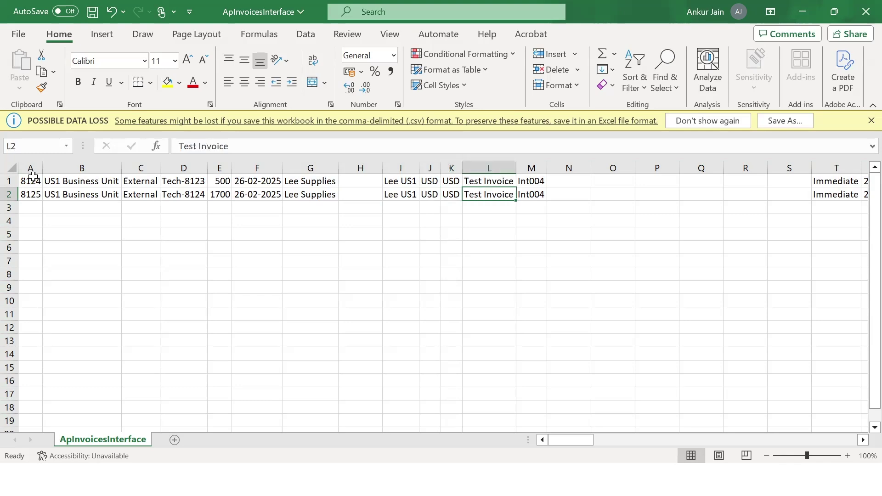
{"action": "key", "text": "Right"}
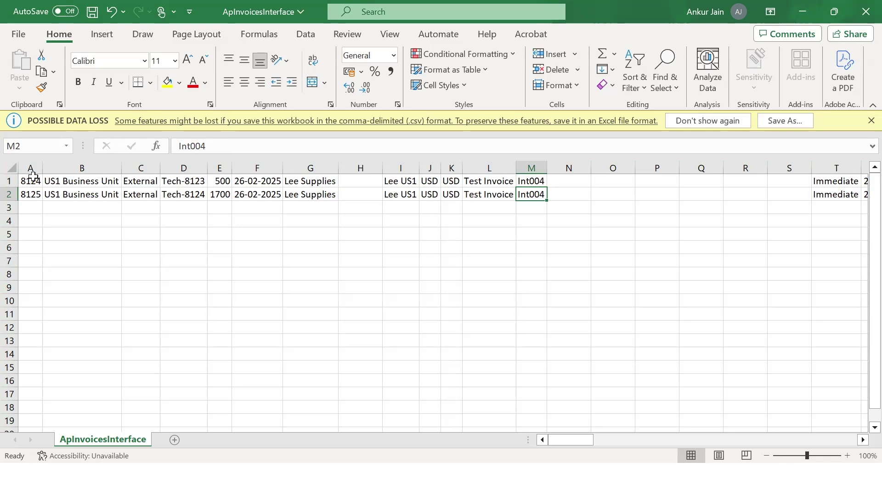
- Check the second invoice header's payment term and date fields in T2 through X2
{"action": "key", "text": "Right"}
{"action": "key", "text": "Right"}
{"action": "key", "text": "Right"}
{"action": "key", "text": "Right"}
{"action": "key", "text": "Right"}
{"action": "key", "text": "Right"}
{"action": "key", "text": "Right"}
{"action": "key", "text": "Right"}
{"action": "key", "text": "Right"}
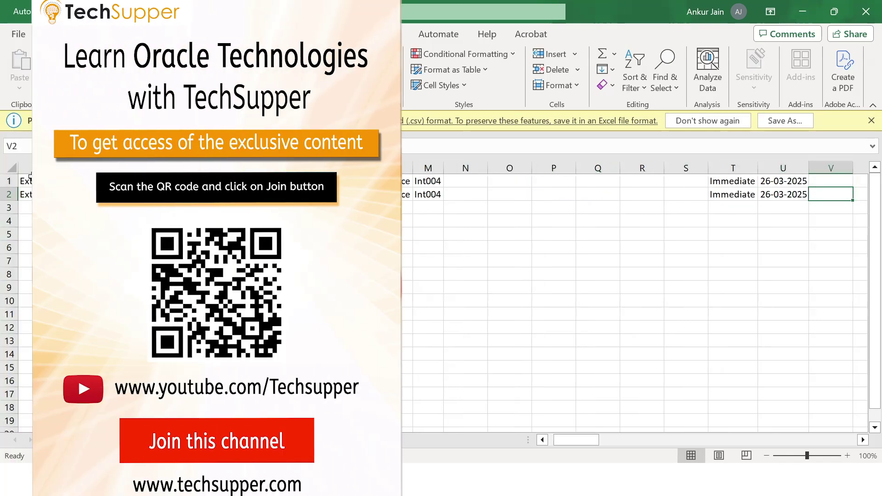
{"action": "key", "text": "Right"}
{"action": "key", "text": "Right"}
{"action": "key", "text": "Right"}
{"action": "key", "text": "Right"}
{"action": "key", "text": "Right"}
{"action": "key", "text": "Right"}
{"action": "key", "text": "Right"}
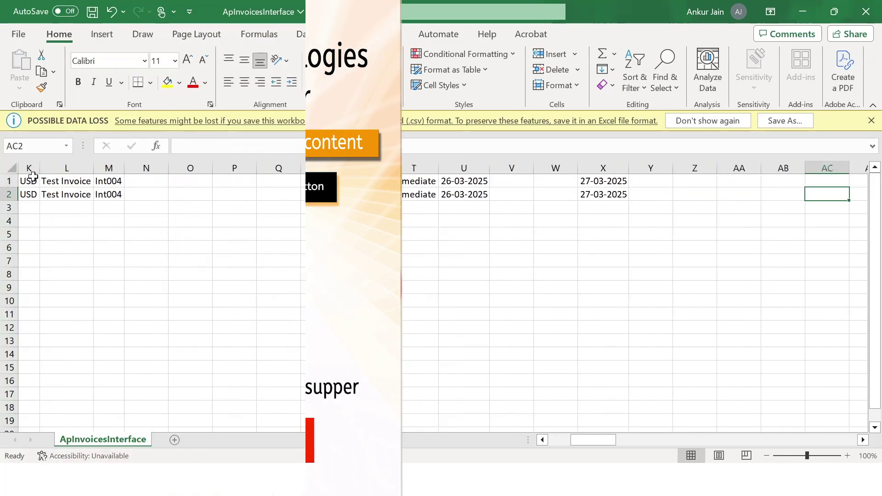
- Locate the END marker closing the second header record in EB2, and return to the sheet's first columns
{"action": "key", "text": "Right"}
{"action": "key", "text": "Right"}
{"action": "key", "text": "Right"}
{"action": "key", "text": "Right"}
{"action": "key", "text": "Right"}
{"action": "key", "text": "Right"}
{"action": "key", "text": "Right"}
{"action": "key", "text": "Right"}
{"action": "key", "text": "Right"}
{"action": "key", "text": "Right"}
{"action": "key", "text": "Right"}
{"action": "key", "text": "Right"}
{"action": "key", "text": "Right"}
{"action": "key", "text": "Right"}
{"action": "key", "text": "Right"}
{"action": "key", "text": "Right"}
{"action": "key", "text": "Right"}
{"action": "key", "text": "Right"}
{"action": "key", "text": "Right"}
{"action": "key", "text": "Right"}
{"action": "key", "text": "Right"}
{"action": "key", "text": "Right"}
{"action": "key", "text": "Right"}
{"action": "key", "text": "Right"}
{"action": "key", "text": "Right"}
{"action": "key", "text": "Right"}
{"action": "key", "text": "Right"}
{"action": "key", "text": "Right"}
{"action": "key", "text": "Right"}
{"action": "key", "text": "Right"}
{"action": "key", "text": "Right"}
{"action": "key", "text": "Right"}
{"action": "key", "text": "Right"}
{"action": "key", "text": "Right"}
{"action": "key", "text": "Right"}
{"action": "key", "text": "Right"}
{"action": "key", "text": "Right"}
{"action": "key", "text": "Right"}
{"action": "key", "text": "Right"}
{"action": "key", "text": "Right"}
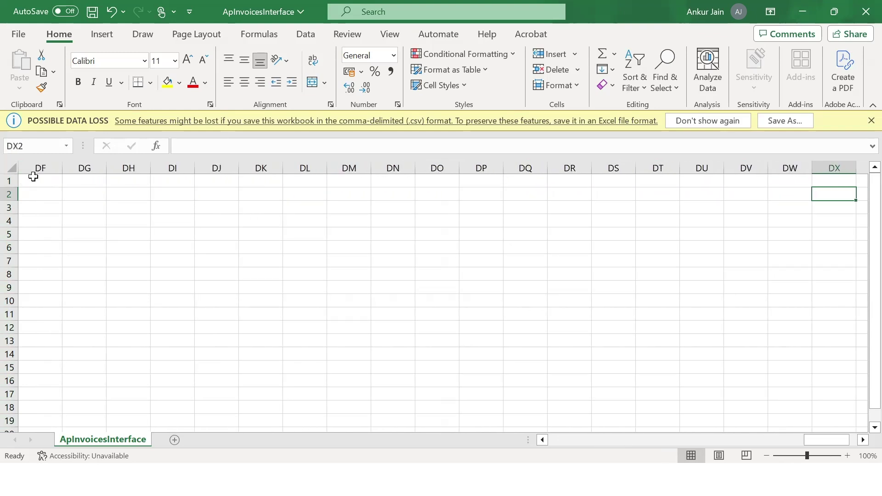
{"action": "key", "text": "Right"}
{"action": "key", "text": "Right"}
{"action": "key", "text": "Right"}
{"action": "key", "text": "Right"}
{"action": "key", "text": "Right"}
{"action": "key", "text": "Right"}
{"action": "key", "text": "Right"}
{"action": "key", "text": "Right"}
{"action": "key", "text": "Right"}
{"action": "key", "text": "Right"}
{"action": "key", "text": "Right"}
{"action": "key", "text": "Right"}
{"action": "key", "text": "Right"}
{"action": "key", "text": "Right"}
{"action": "key", "text": "Right"}
{"action": "key", "text": "Left"}
{"action": "key", "text": "Left"}
{"action": "key", "text": "Left"}
{"action": "key", "text": "Left"}
{"action": "key", "text": "Left"}
{"action": "key", "text": "Left"}
{"action": "key", "text": "Left"}
{"action": "key", "text": "Left"}
{"action": "key", "text": "Left"}
{"action": "key", "text": "Left"}
{"action": "key", "text": "Left"}
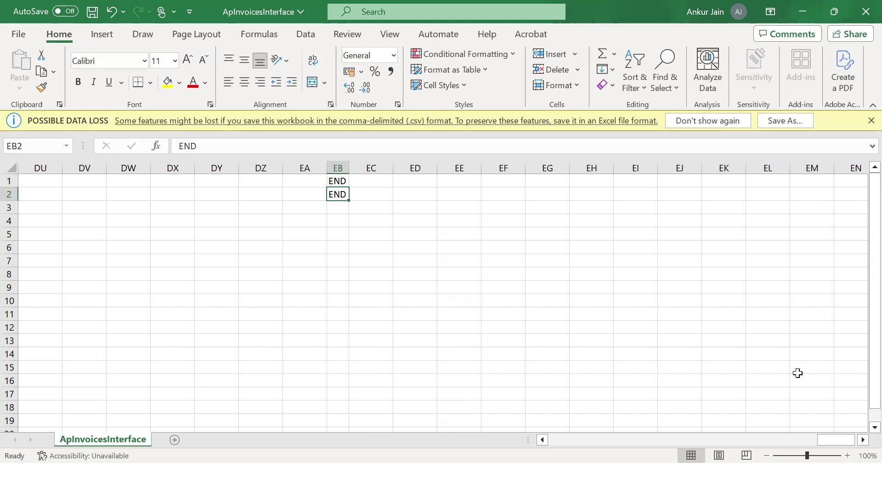
{"action": "left_click_drag", "start_coordinate": [841, 440], "coordinate": [140, 424]}
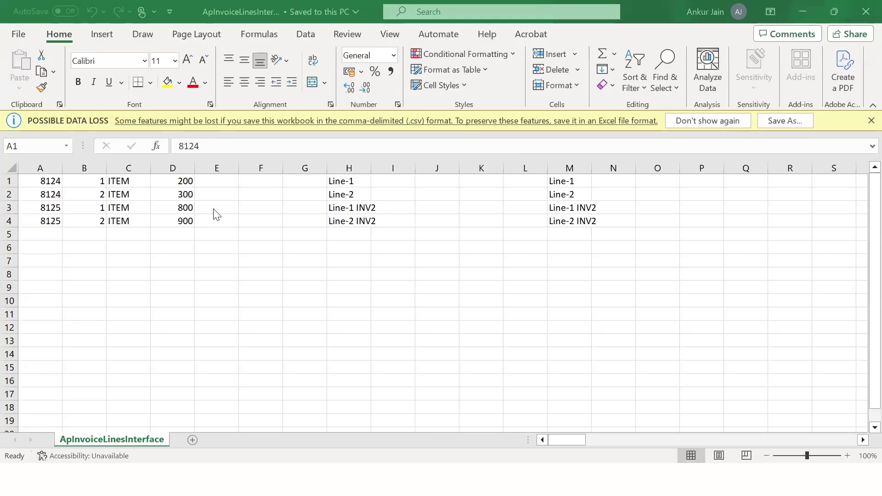
- In the ApInvoiceLinesInterface file, highlight the first invoice's IDs and line numbers in A1:B2, amounts in D1:D2 and descriptions in H1:H2 and M1:M2
{"action": "left_click", "coordinate": [55, 181]}
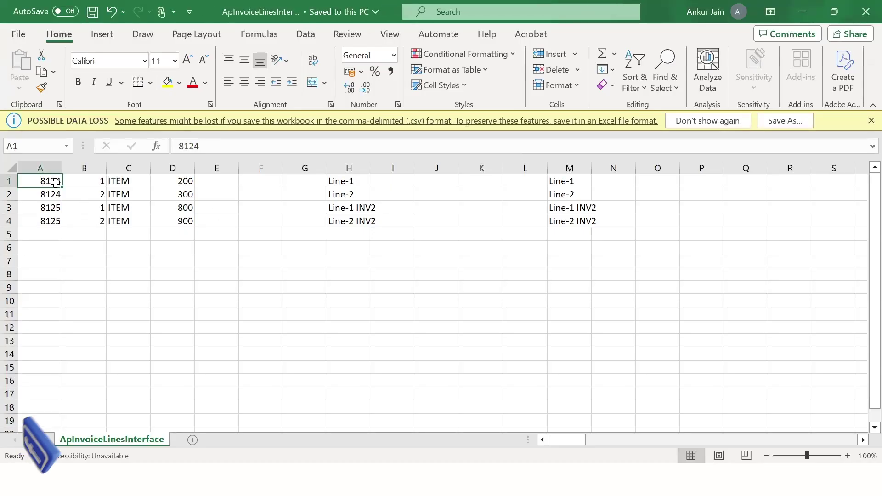
{"action": "left_click", "coordinate": [125, 221]}
{"action": "left_click", "coordinate": [46, 180]}
{"action": "left_click_drag", "start_coordinate": [45, 180], "coordinate": [88, 193]}
{"action": "left_click_drag", "start_coordinate": [182, 182], "coordinate": [183, 194]}
{"action": "left_click_drag", "start_coordinate": [340, 182], "coordinate": [339, 194]}
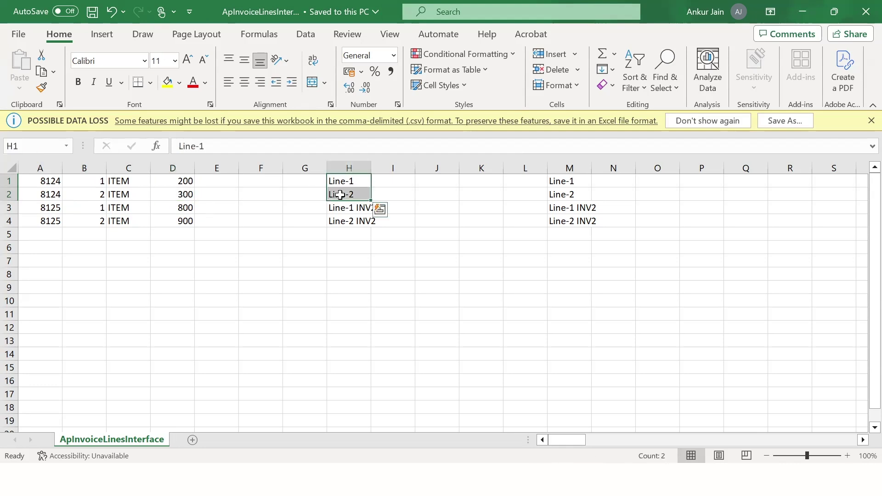
{"action": "left_click_drag", "start_coordinate": [565, 181], "coordinate": [567, 196]}
- Inspect the remaining line columns, including column X and the END marker in FB1, and return to the first columns
{"action": "scroll", "coordinate": [568, 196], "scroll_direction": "right", "scroll_amount": 5}
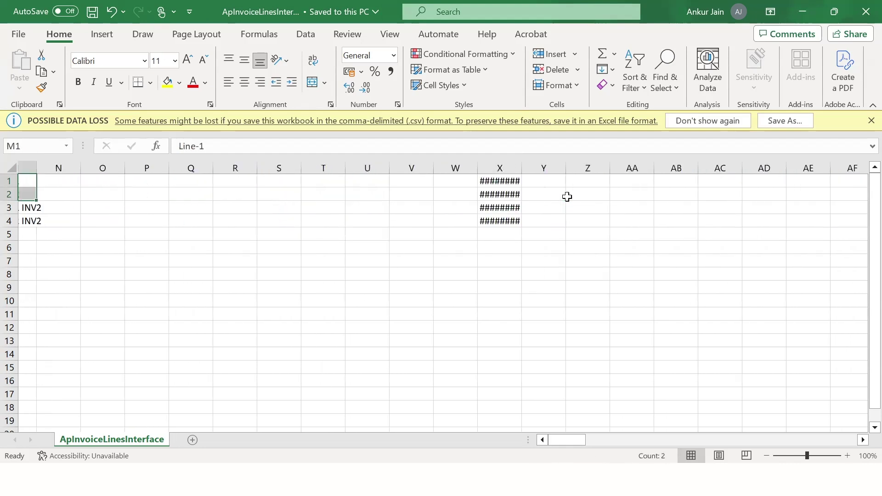
{"action": "scroll", "coordinate": [637, 241], "scroll_direction": "right", "scroll_amount": 20}
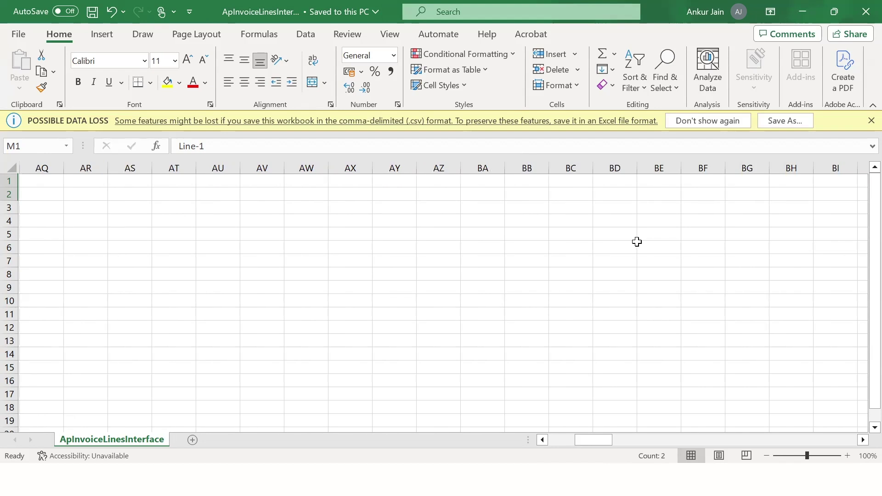
{"action": "scroll", "coordinate": [636, 242], "scroll_direction": "right", "scroll_amount": 20}
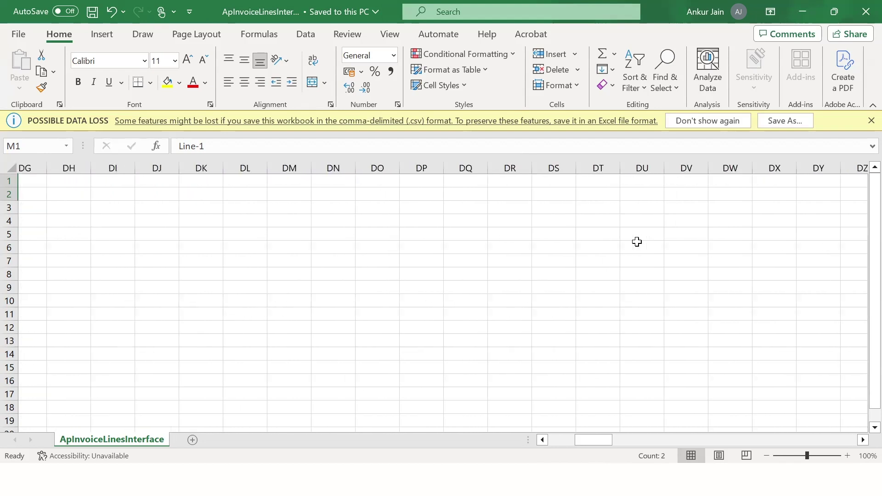
{"action": "scroll", "coordinate": [553, 220], "scroll_direction": "right", "scroll_amount": 3}
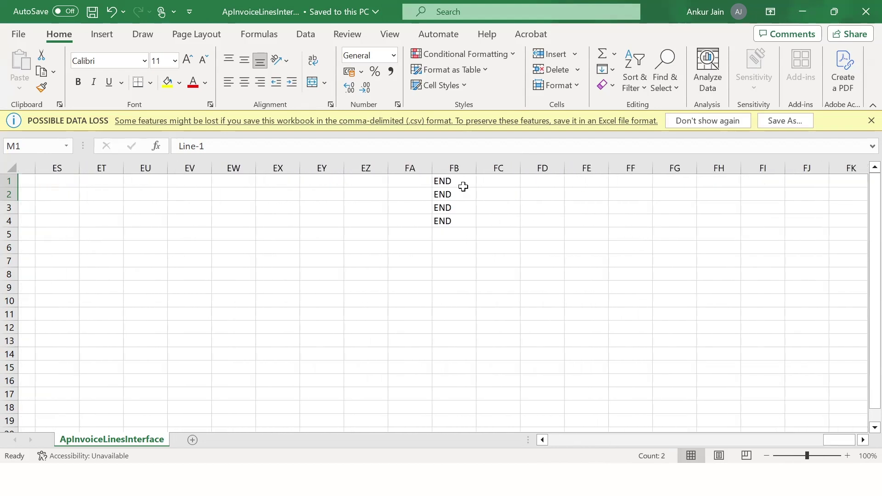
{"action": "left_click", "coordinate": [463, 184]}
{"action": "scroll", "coordinate": [546, 279], "scroll_direction": "left", "scroll_amount": 5}
{"action": "scroll", "coordinate": [546, 279], "scroll_direction": "left", "scroll_amount": 20}
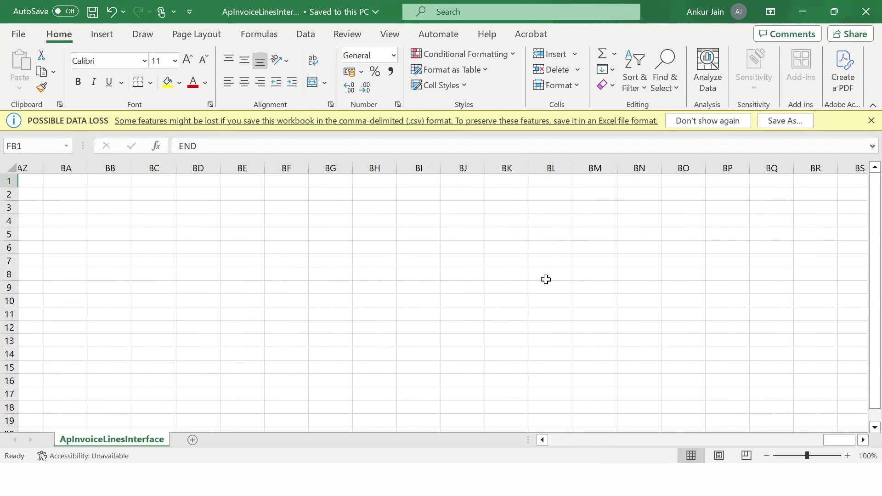
{"action": "left_click_drag", "start_coordinate": [597, 440], "coordinate": [547, 450]}
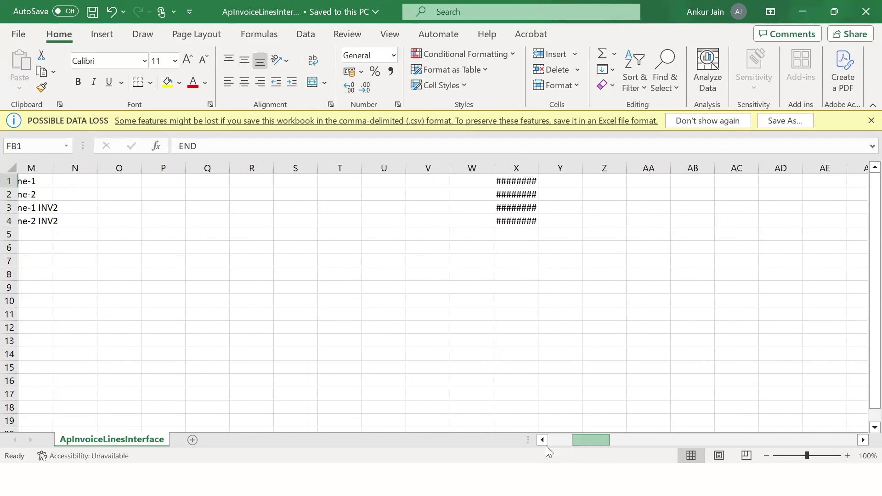
- Examine the second invoice's ID in A4, line numbers in B3:B4, amounts in D3:D4 and descriptions in H3:H4
{"action": "left_click", "coordinate": [56, 220]}
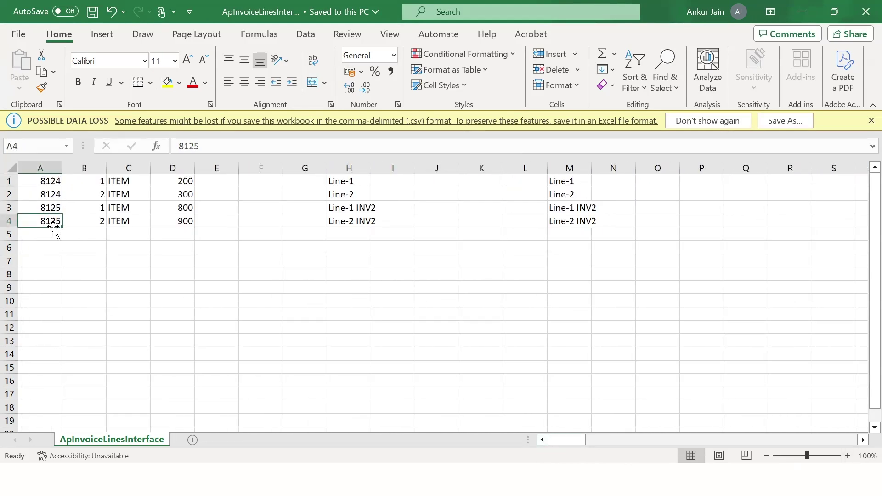
{"action": "left_click_drag", "start_coordinate": [94, 203], "coordinate": [91, 219]}
{"action": "left_click_drag", "start_coordinate": [181, 206], "coordinate": [186, 221]}
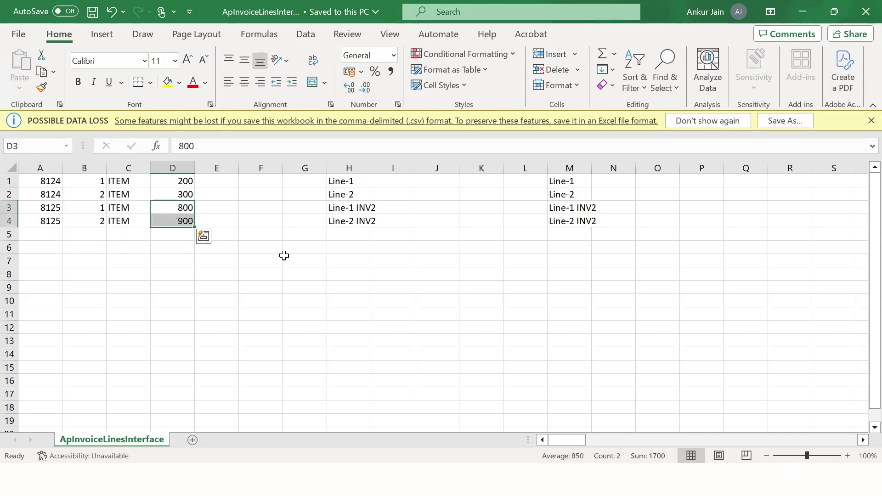
{"action": "left_click_drag", "start_coordinate": [339, 208], "coordinate": [340, 219]}
{"action": "scroll", "coordinate": [341, 219], "scroll_direction": "right", "scroll_amount": 3}
{"action": "scroll", "coordinate": [340, 219], "scroll_direction": "left", "scroll_amount": 3}
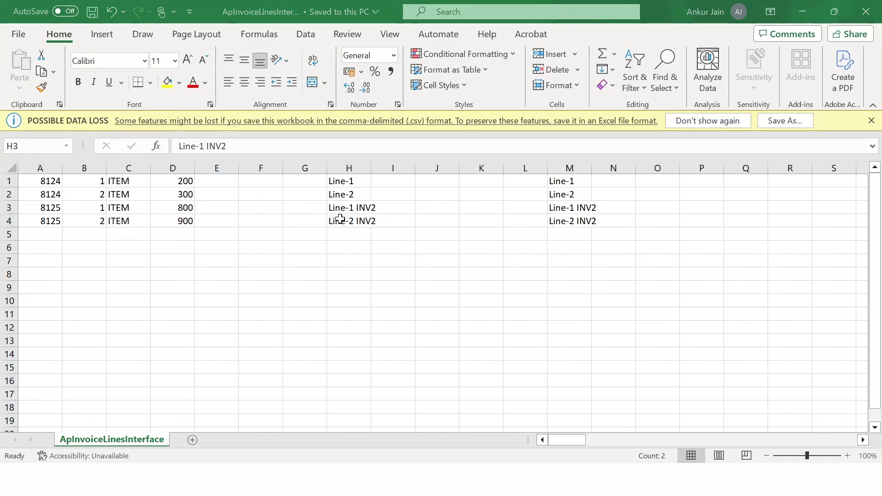
- Switch to APInvoices.properties in Visual Studio Code and highlight the job package path, the APXIIMPT job name and the APInvoices file prefix
{"action": "key", "text": "alt+Tab"}
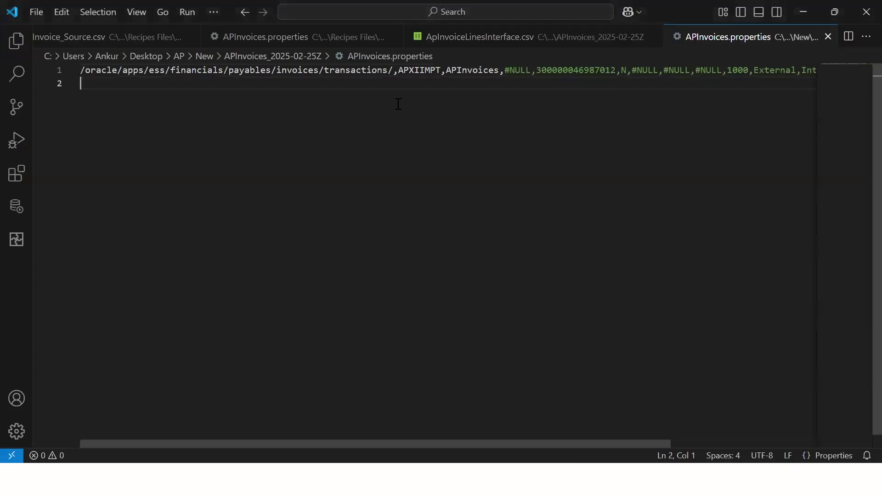
{"action": "left_click_drag", "start_coordinate": [388, 70], "coordinate": [74, 72]}
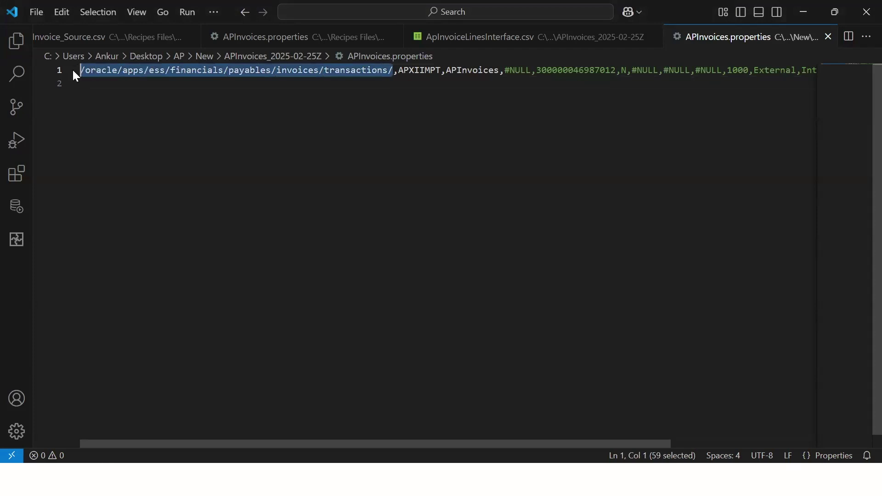
{"action": "double_click", "coordinate": [409, 70]}
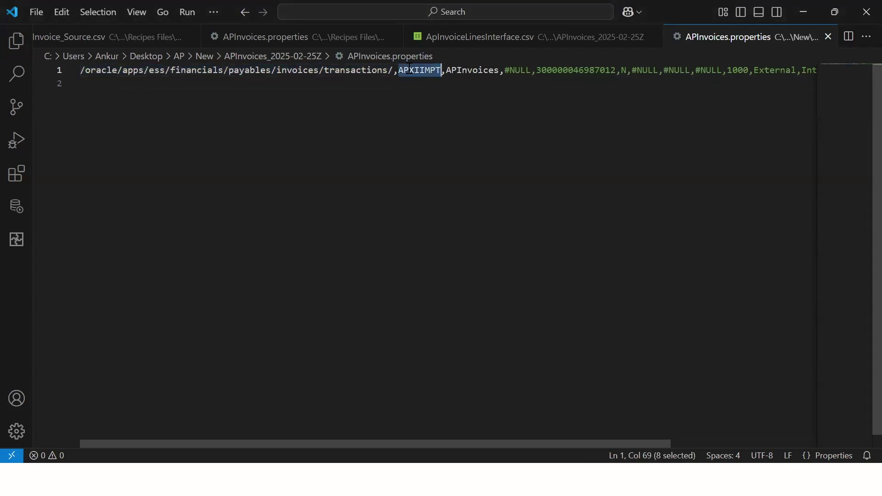
{"action": "double_click", "coordinate": [468, 71]}
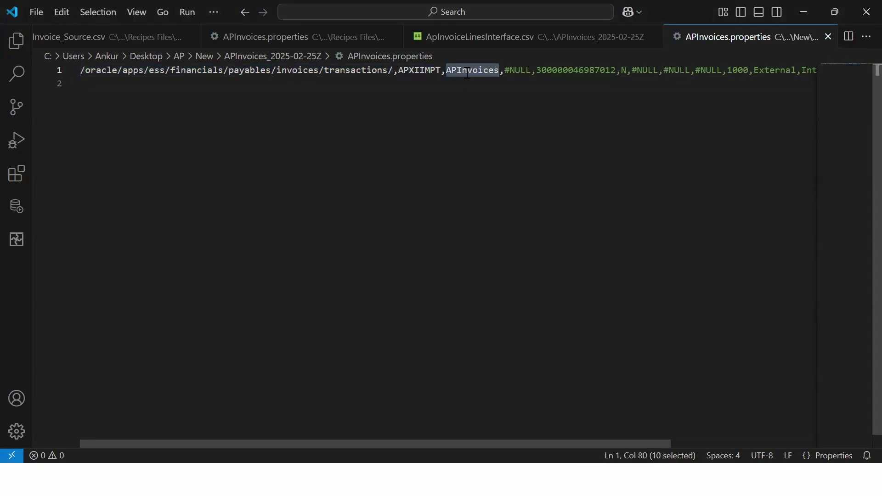
- Select the properties line's first three values together, from the job package path through APInvoices
{"action": "left_click_drag", "start_coordinate": [485, 101], "coordinate": [500, 71]}
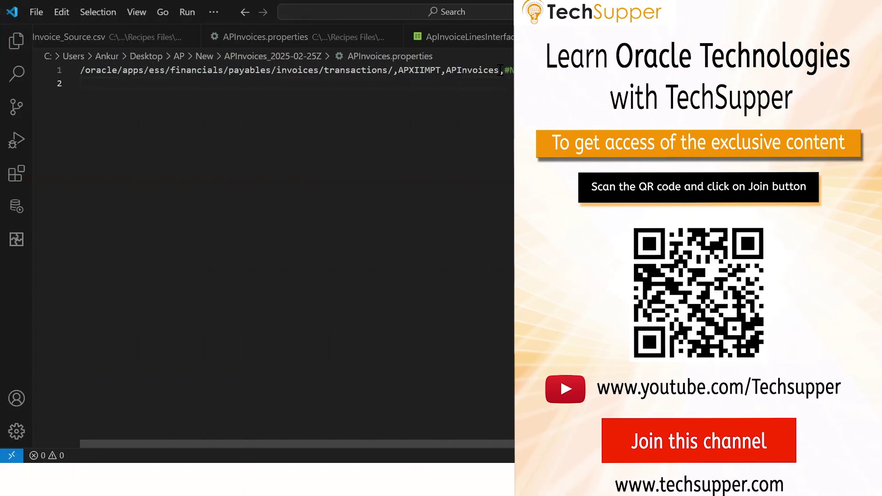
{"action": "left_click", "coordinate": [500, 69]}
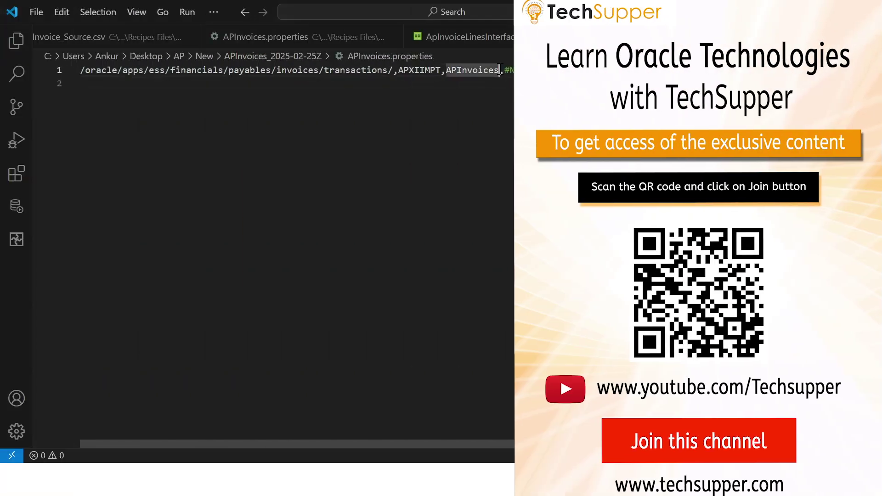
{"action": "left_click_drag", "start_coordinate": [501, 69], "coordinate": [45, 57]}
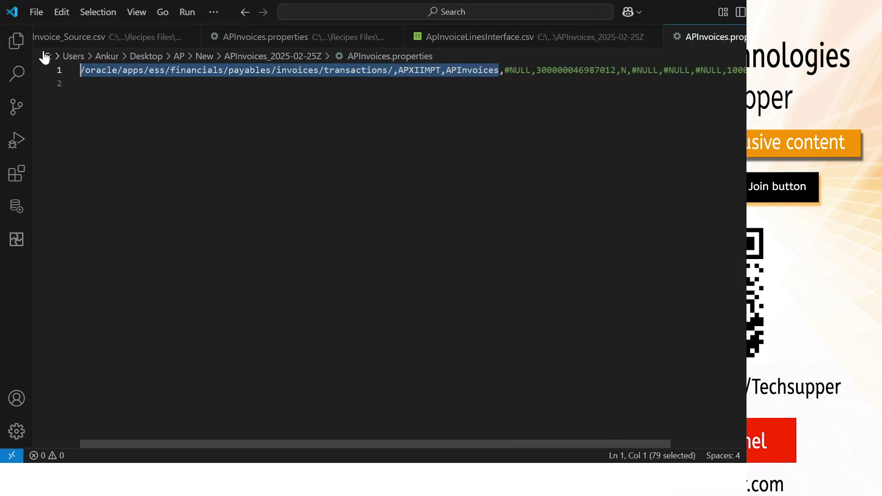
- Examine the end of the job package path, the APXIIMPT job name and the APInvoices prefix in the properties line
{"action": "left_click", "coordinate": [380, 117]}
{"action": "left_click_drag", "start_coordinate": [394, 69], "coordinate": [309, 69]}
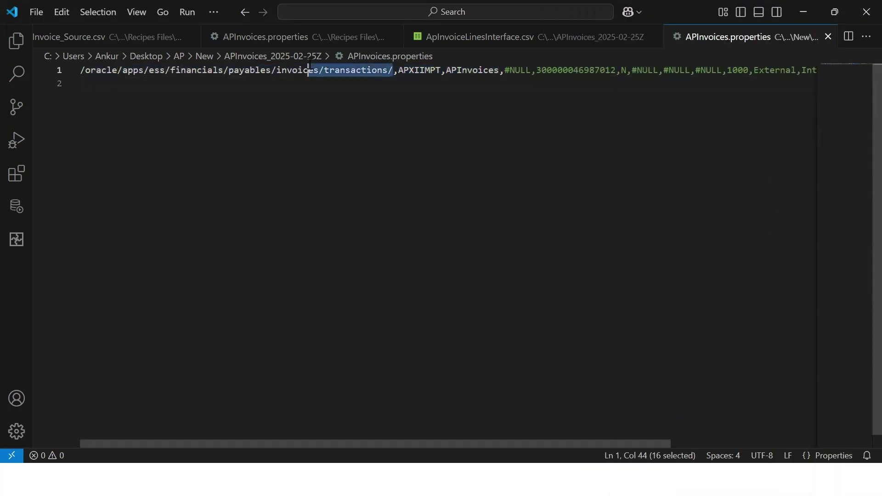
{"action": "left_click", "coordinate": [414, 71]}
{"action": "left_click", "coordinate": [468, 71]}
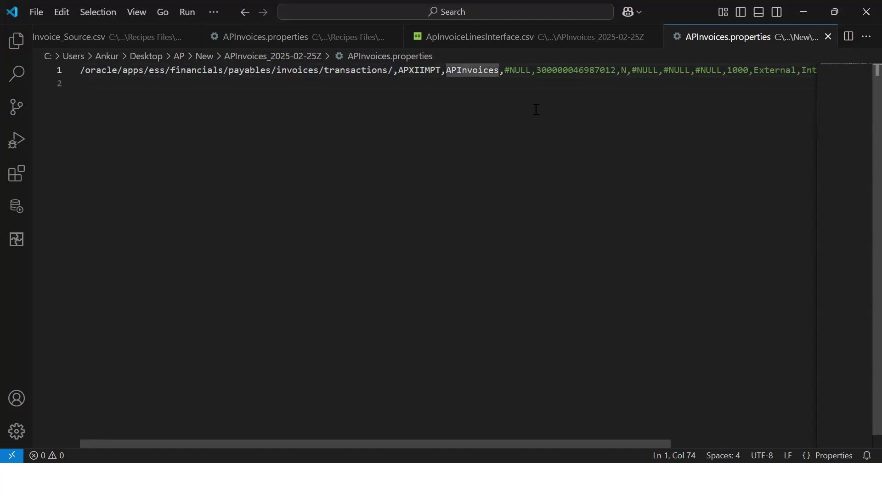
- Select all job parameters after APInvoices, from the first #NULL to the end of the line
{"action": "left_click", "coordinate": [509, 70]}
{"action": "left_click_drag", "start_coordinate": [504, 70], "coordinate": [717, 69]}
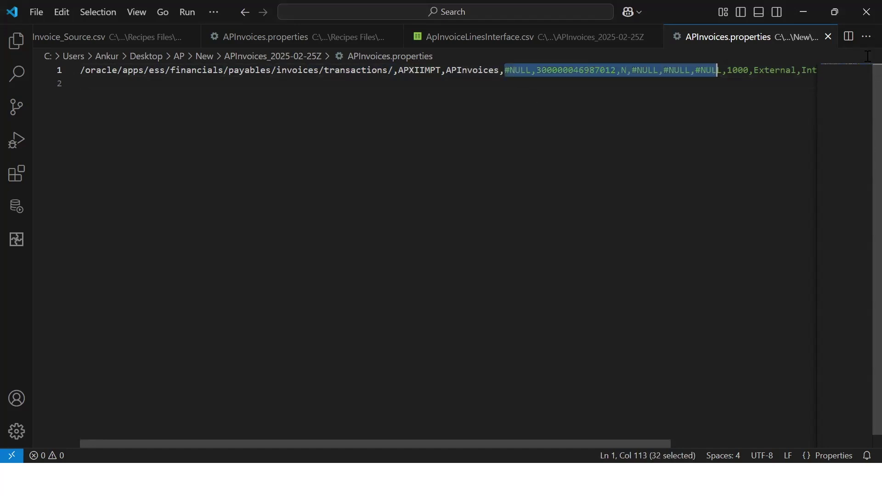
{"action": "left_click_drag", "start_coordinate": [869, 56], "coordinate": [869, 64]}
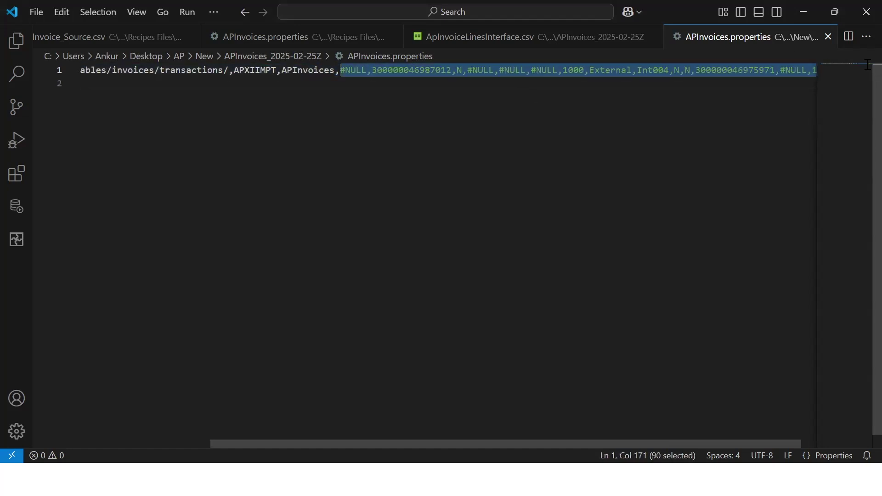
- Examine the parameters one by one from the first #NULL and the long numeric ID through N, the #NULL values, 1000 and External
{"action": "double_click", "coordinate": [356, 70]}
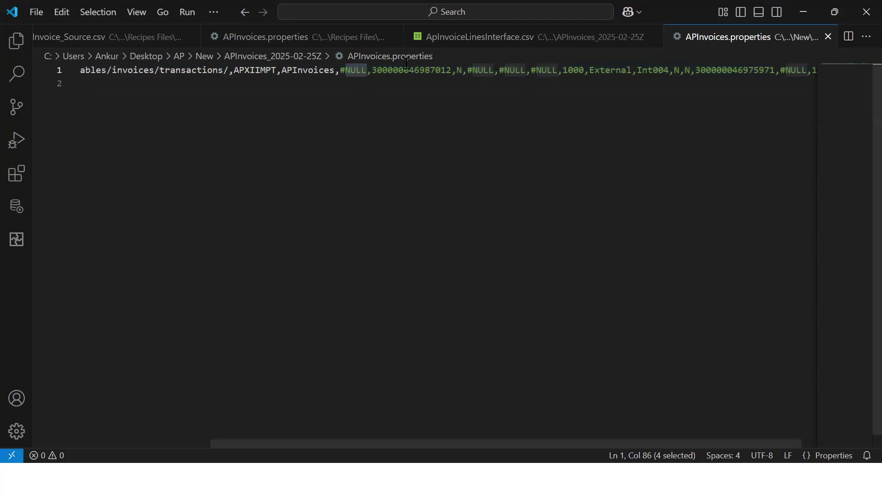
{"action": "double_click", "coordinate": [423, 72]}
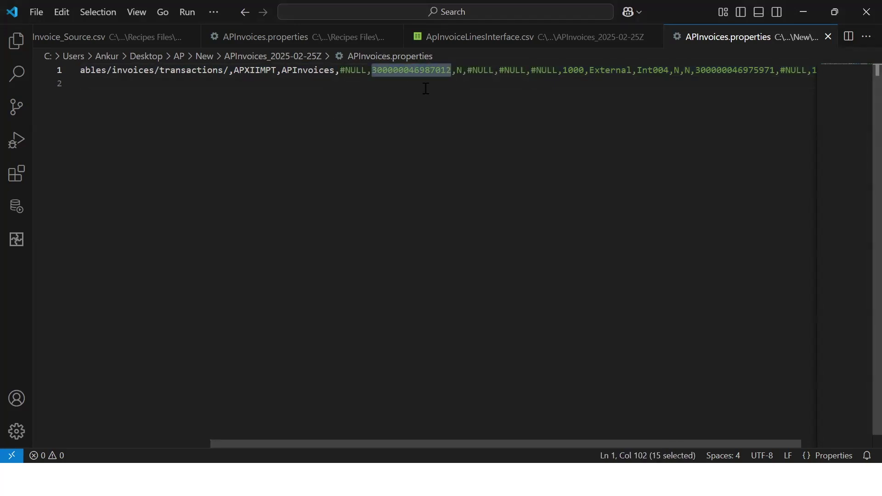
{"action": "left_click", "coordinate": [463, 70]}
{"action": "left_click", "coordinate": [473, 70]}
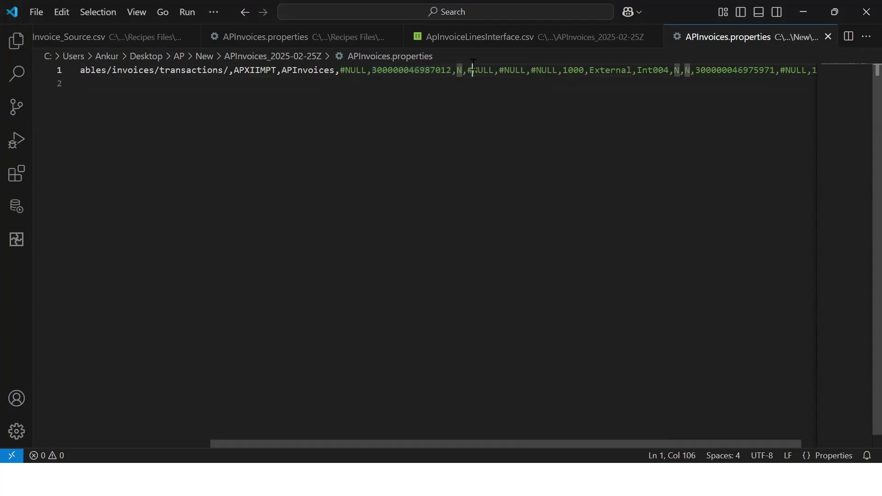
{"action": "left_click", "coordinate": [516, 70]}
{"action": "left_click", "coordinate": [543, 70]}
{"action": "left_click", "coordinate": [576, 69]}
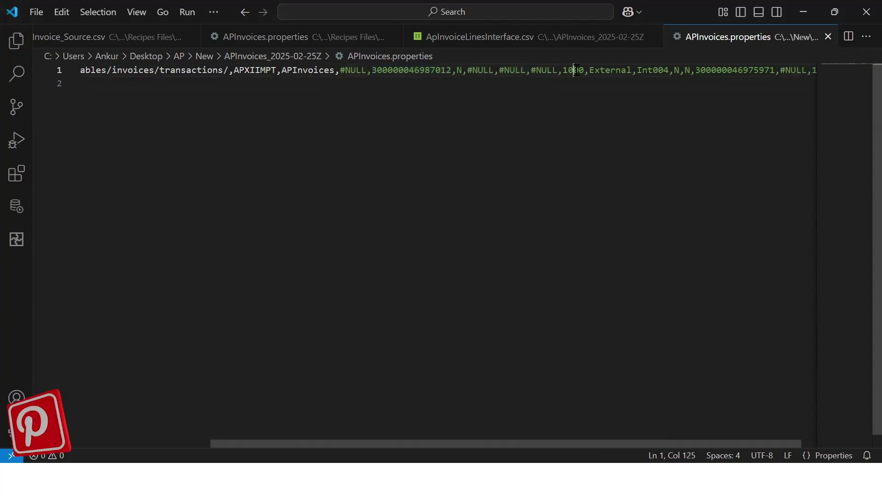
{"action": "left_click", "coordinate": [610, 69]}
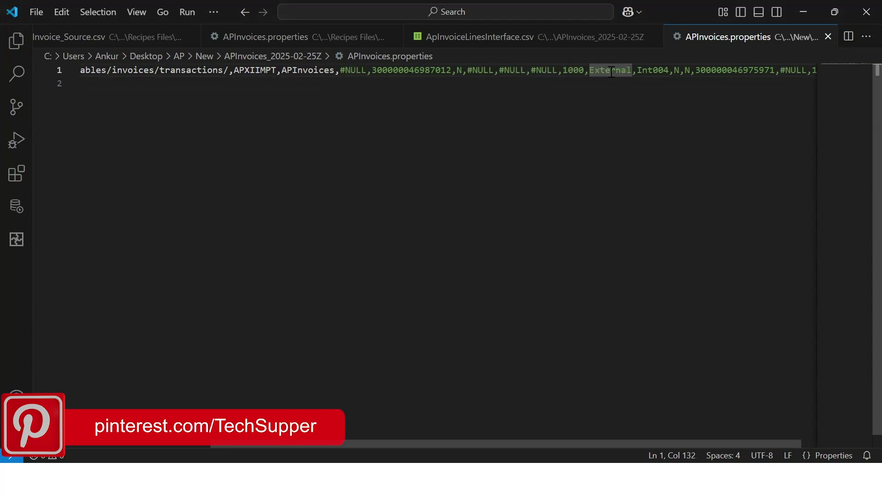
- Highlight Int004 and the second long numeric ID, check the closing values, and reselect the whole parameter list back to the first #NULL
{"action": "left_click_drag", "start_coordinate": [637, 70], "coordinate": [670, 70]}
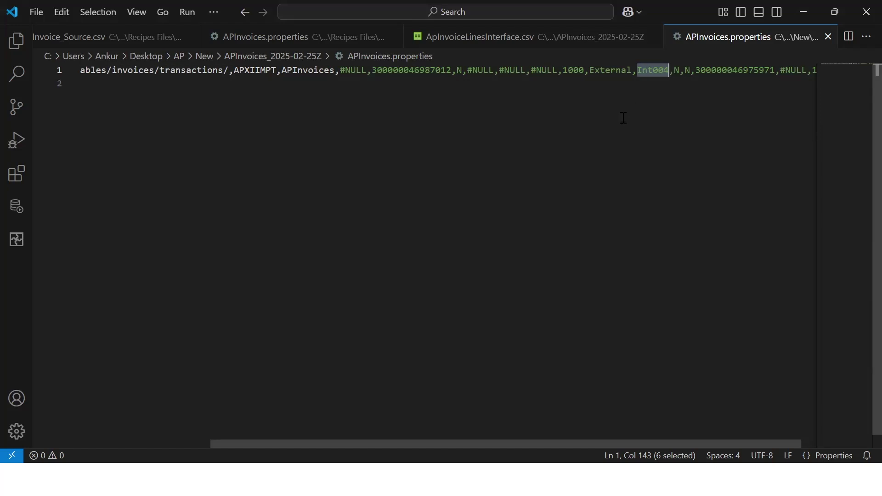
{"action": "scroll", "coordinate": [624, 118], "scroll_direction": "right", "scroll_amount": 2}
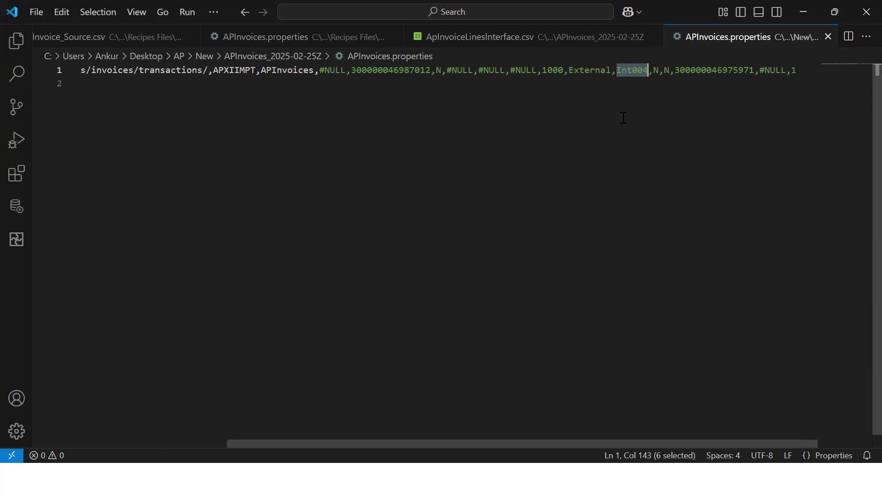
{"action": "double_click", "coordinate": [717, 71]}
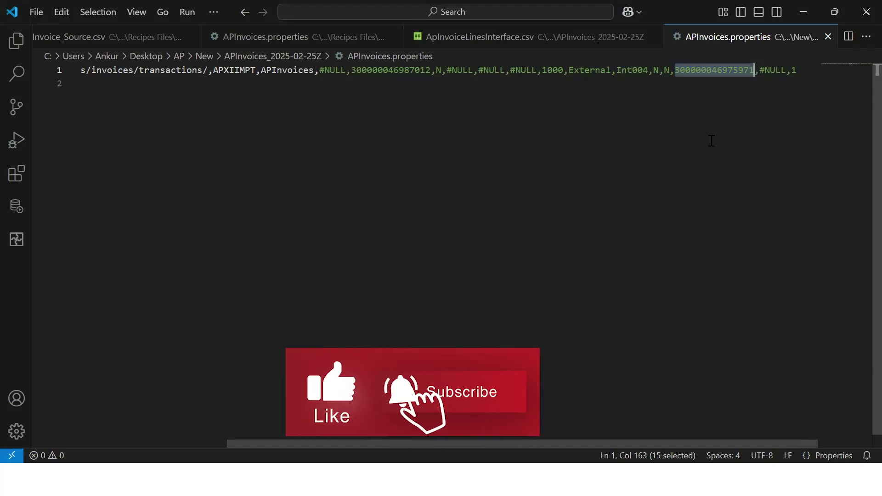
{"action": "left_click", "coordinate": [792, 70]}
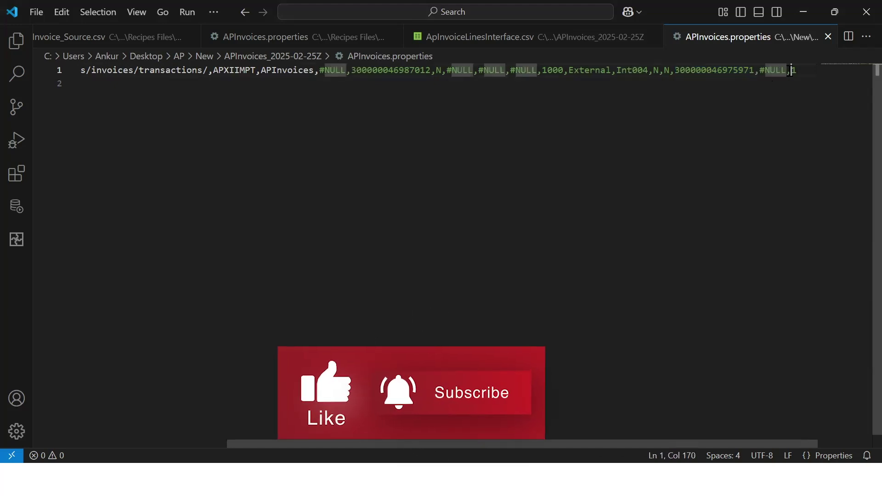
{"action": "left_click_drag", "start_coordinate": [811, 64], "coordinate": [505, 70]}
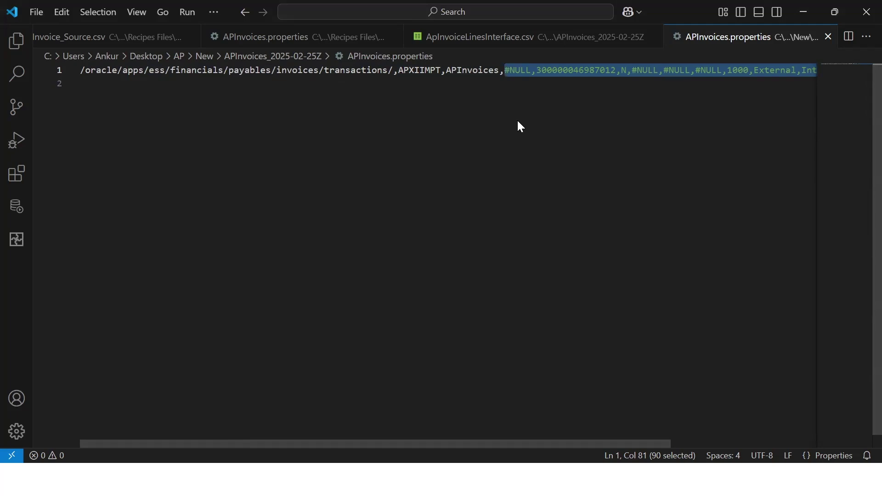
- Switch to the APInvoices_2025-02-25Z folder in File Explorer and compress its ApInvoiceLinesInterface, APInvoices and ApInvoicesInterface files into one ZIP archive
{"action": "key", "text": "alt+Tab"}
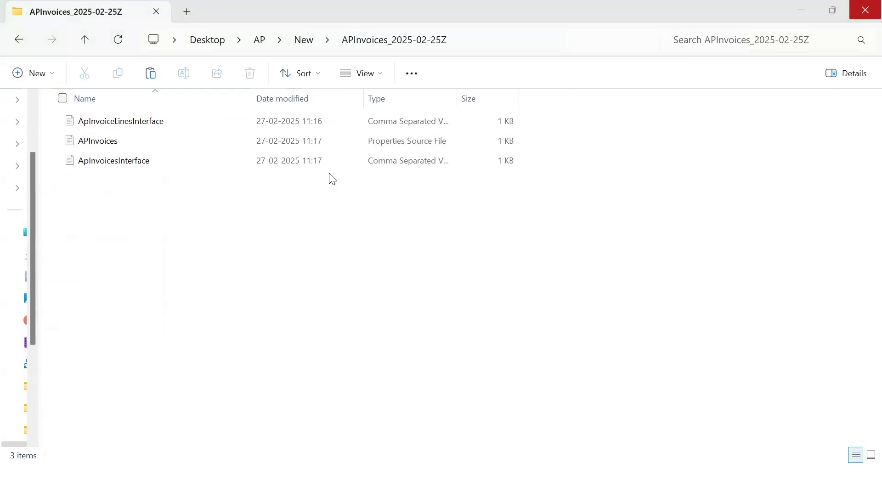
{"action": "left_click_drag", "start_coordinate": [355, 251], "coordinate": [117, 122]}
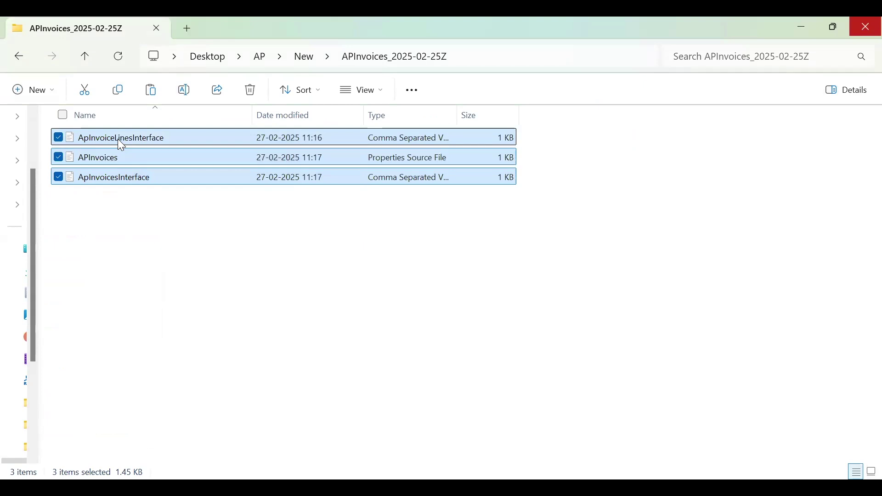
{"action": "right_click", "coordinate": [118, 140]}
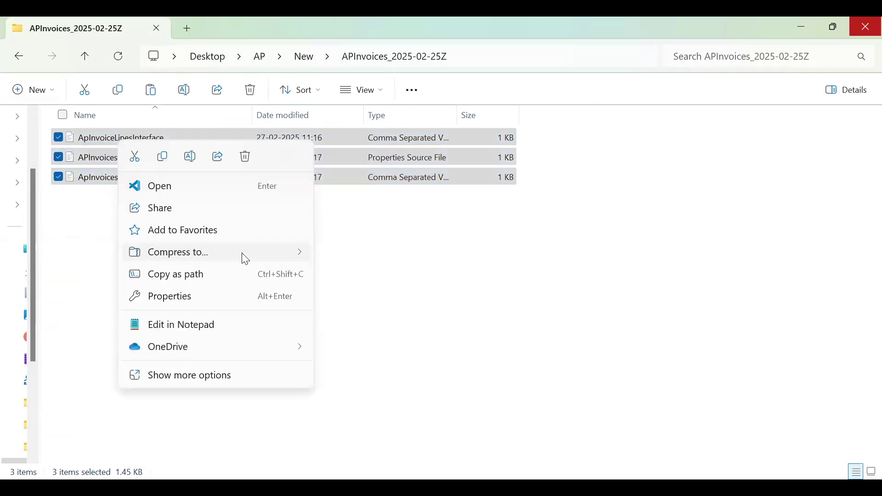
{"action": "mouse_move", "coordinate": [245, 258]}
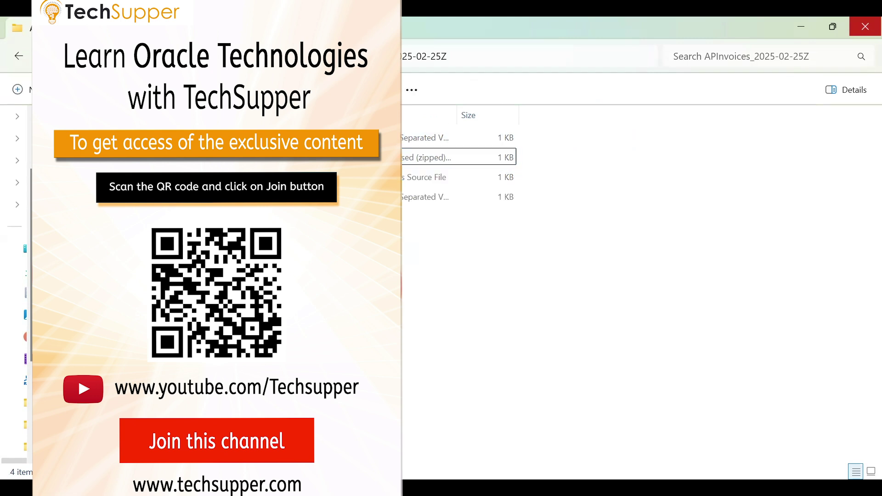
- Rename the new ZIP archive as APInvoices_2025-02-27
{"action": "left_click", "coordinate": [120, 156]}
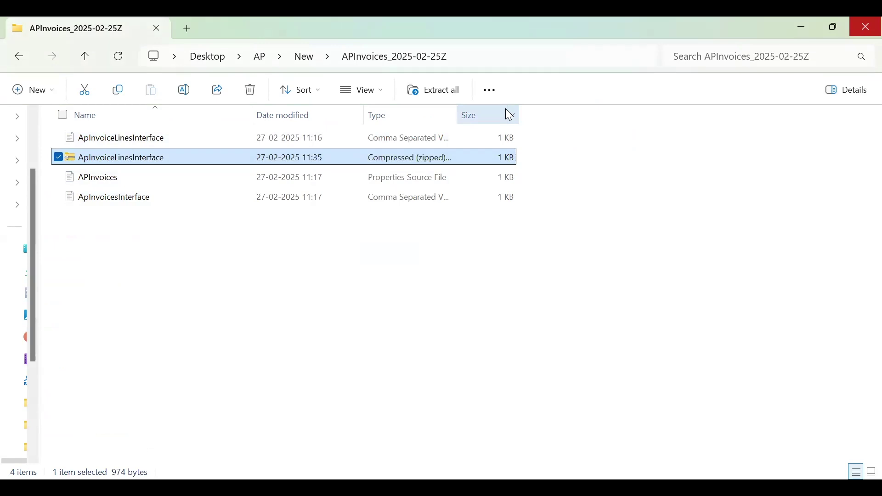
{"action": "left_click", "coordinate": [184, 92]}
{"action": "type", "text": "APInvoices"}
{"action": "type", "text": "_"}
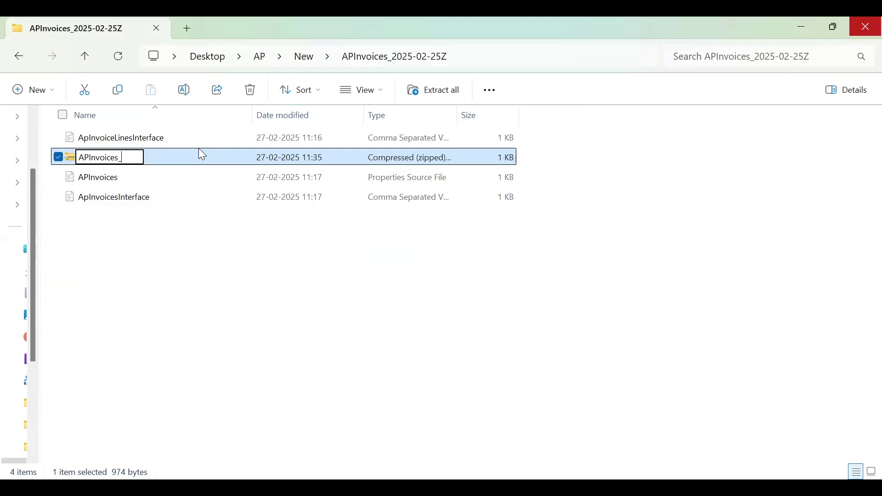
{"action": "type", "text": "2025-02-27"}
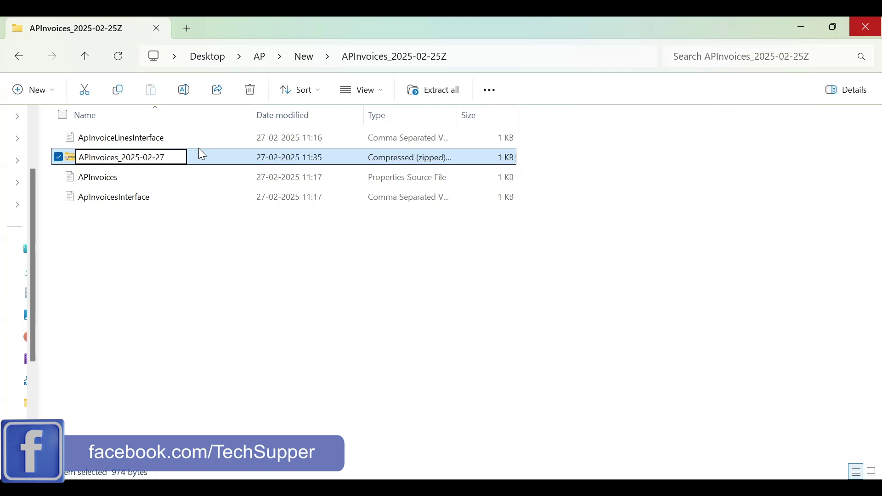
{"action": "key", "text": "Return"}
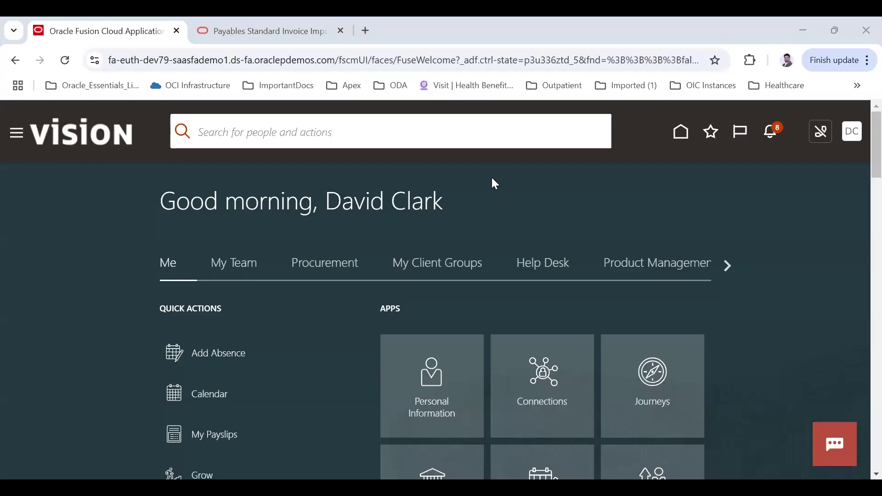
- Open Scheduled Processes in Oracle Fusion Cloud Applications
{"action": "left_click", "coordinate": [19, 137]}
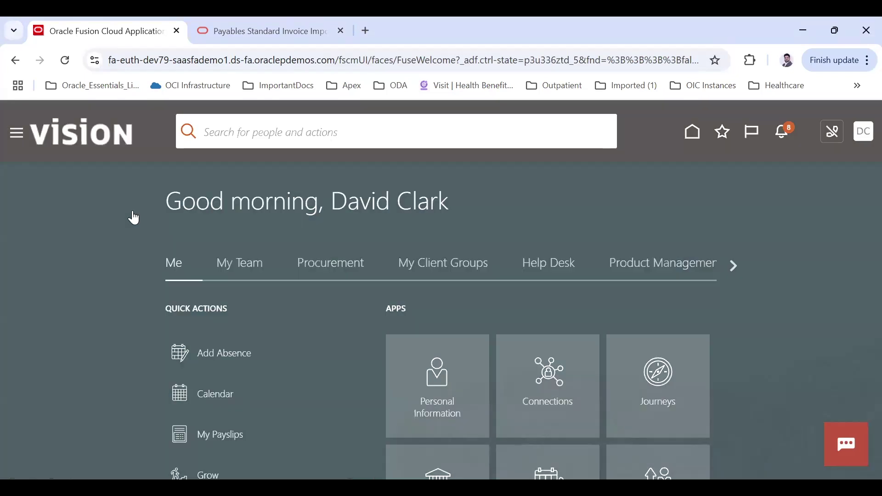
{"action": "scroll", "coordinate": [142, 338], "scroll_direction": "down", "scroll_amount": 8}
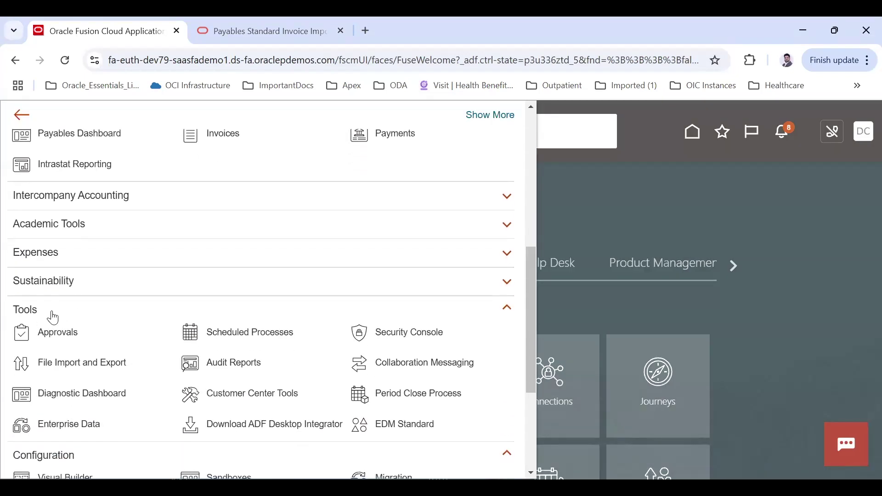
{"action": "left_click", "coordinate": [269, 331]}
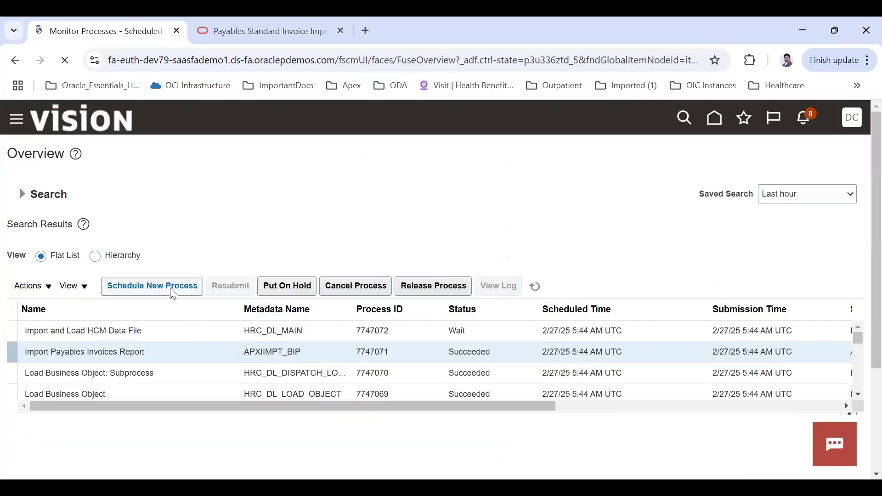
- Schedule a new process of type Job named Load Interface File for Import and open its process details
{"action": "left_click", "coordinate": [173, 294]}
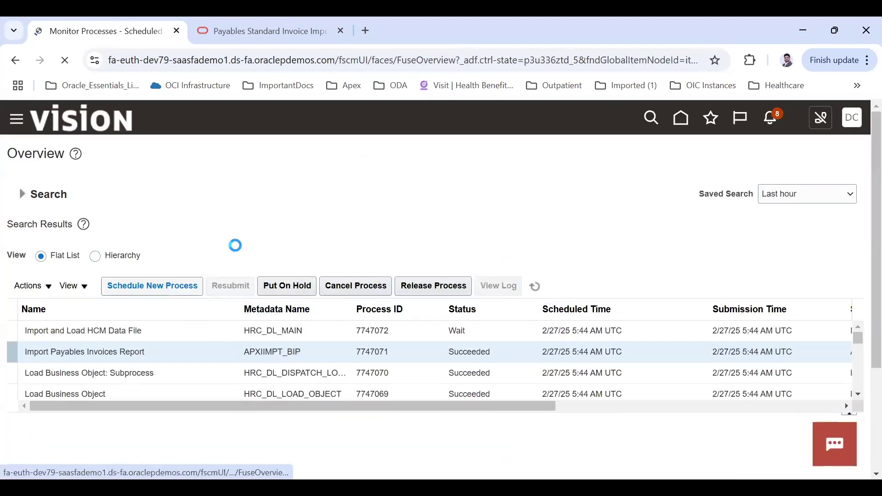
{"action": "left_click", "coordinate": [304, 264]}
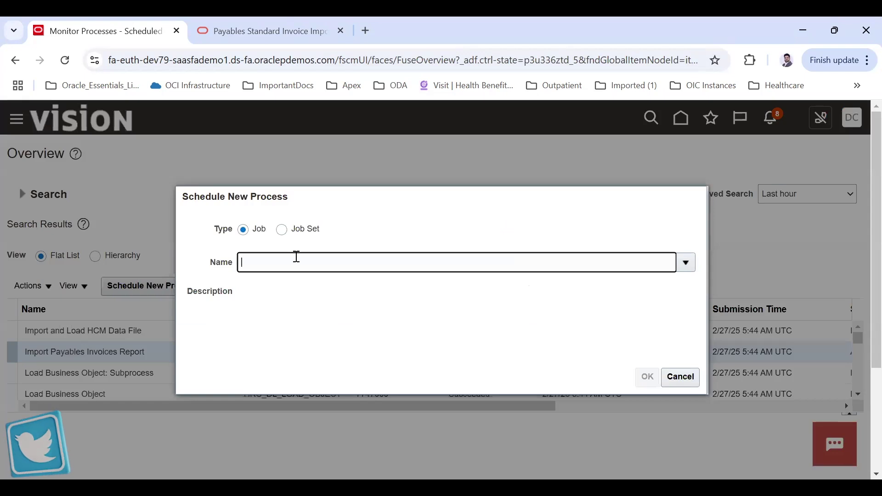
{"action": "type", "text": "Load"}
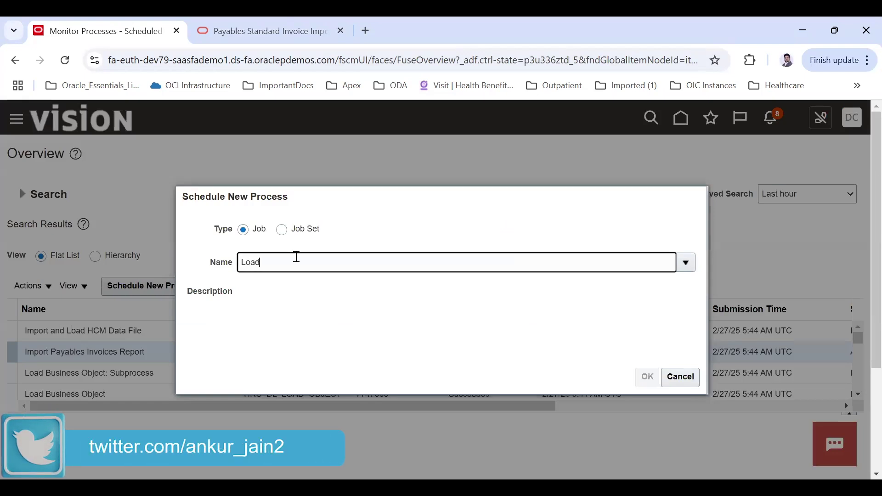
{"action": "type", "text": " Interface File"}
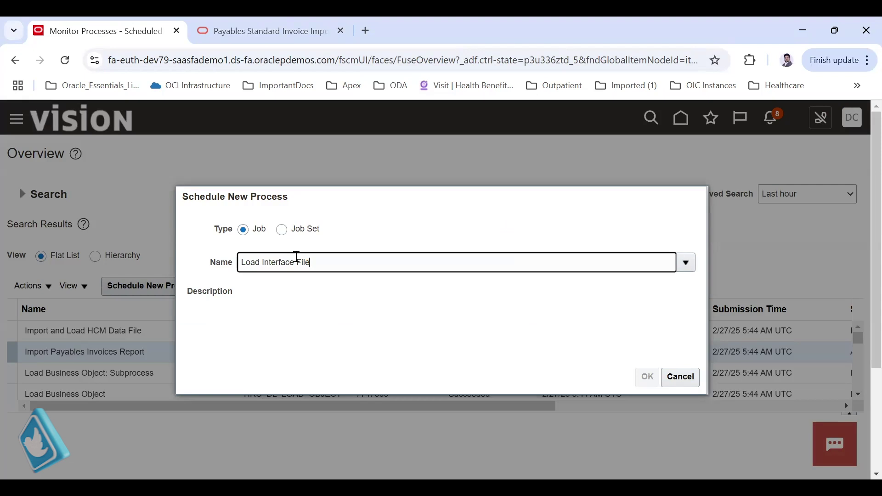
{"action": "key", "text": "Tab"}
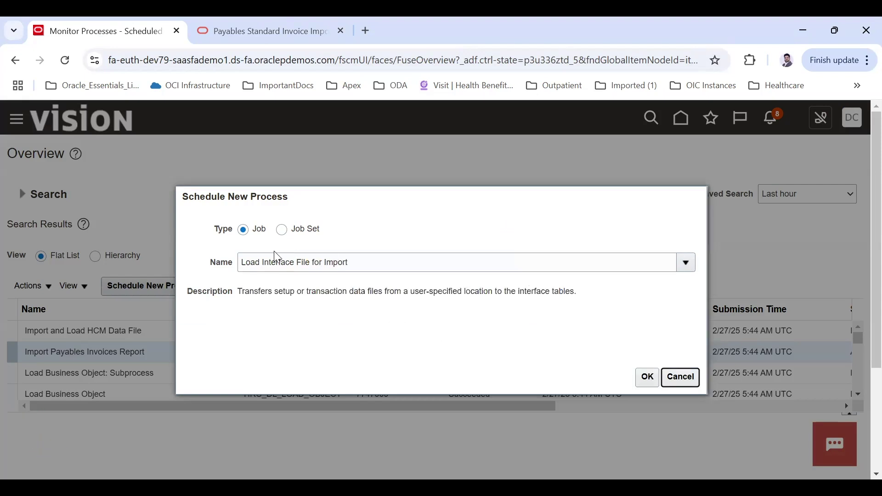
{"action": "left_click", "coordinate": [648, 378]}
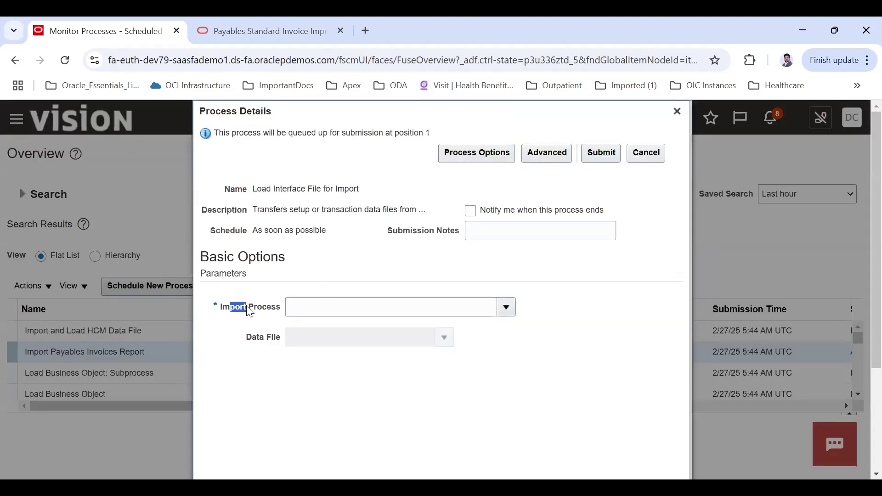
- Search the import processes for Import Payable and set the Import Process parameter to Import Payables Invoices
{"action": "left_click", "coordinate": [328, 306]}
{"action": "type", "text": "Import Payable"}
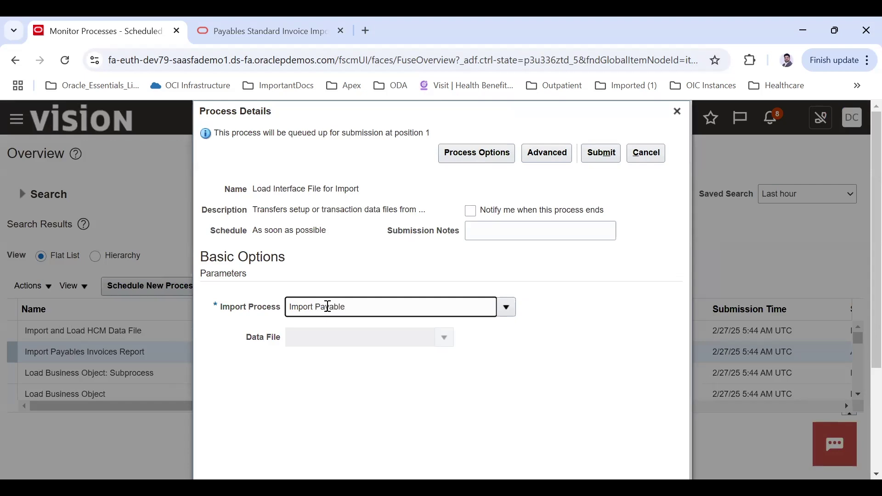
{"action": "left_click", "coordinate": [379, 328]}
{"action": "left_click", "coordinate": [431, 275]}
{"action": "type", "text": "Import Pay"}
{"action": "key", "text": "BackSpace"}
{"action": "key", "text": "BackSpace"}
{"action": "type", "text": "ayable"}
{"action": "key", "text": "Return"}
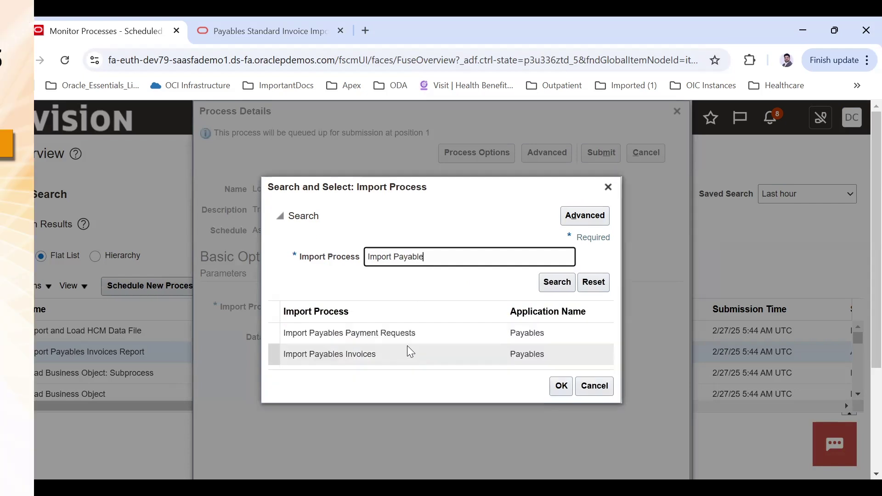
{"action": "left_click", "coordinate": [409, 354]}
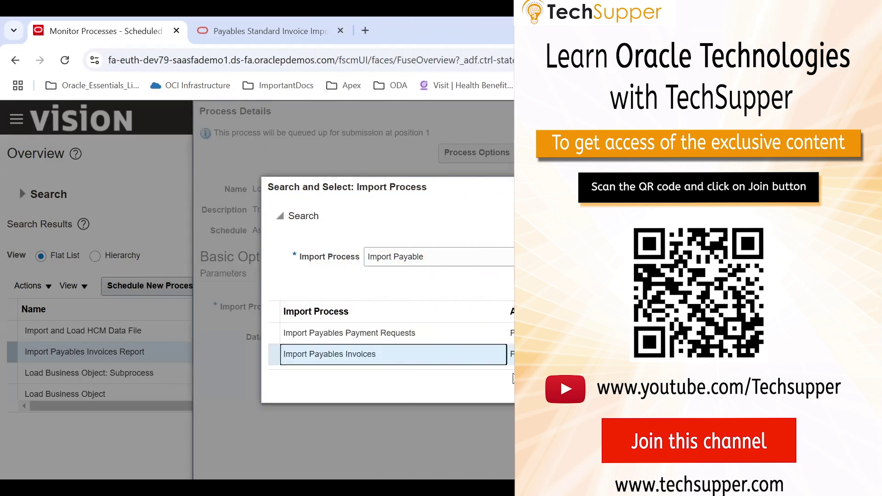
{"action": "double_click", "coordinate": [499, 360]}
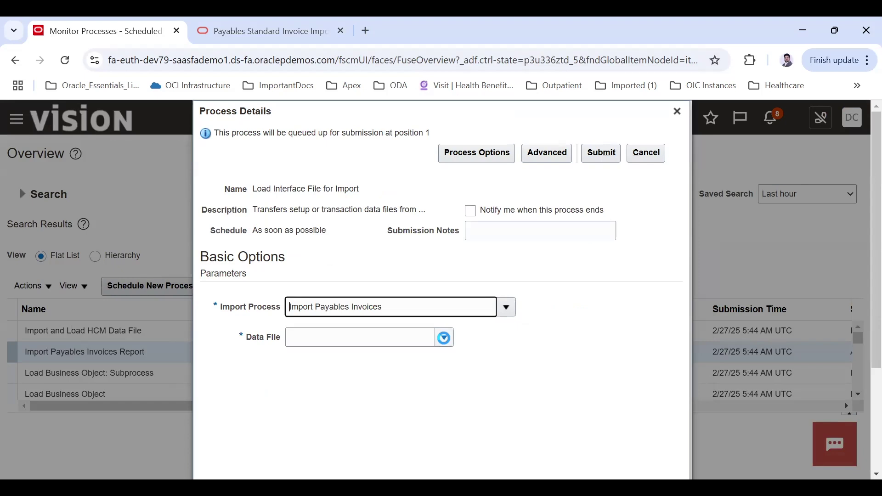
- Upload APInvoices_2025-02-27.zip as the Data File and submit the Load Interface File for Import process
{"action": "left_click", "coordinate": [445, 338]}
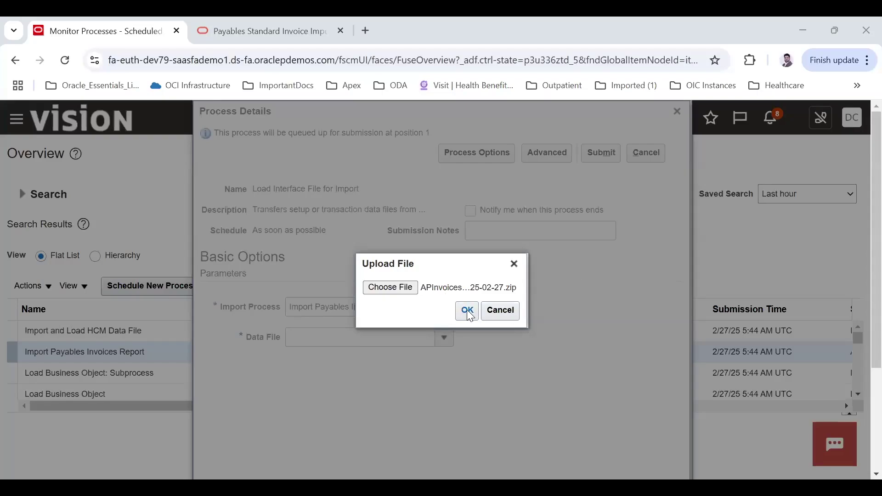
{"action": "left_click", "coordinate": [473, 310]}
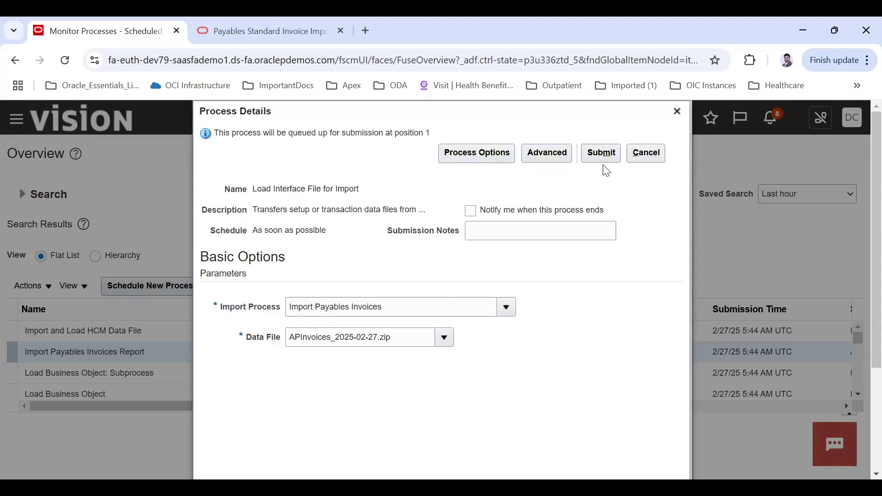
{"action": "left_click", "coordinate": [602, 155]}
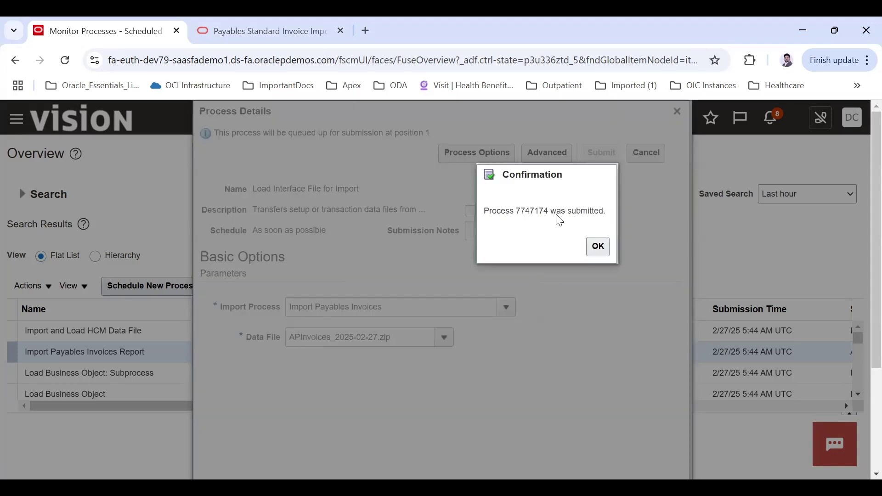
{"action": "double_click", "coordinate": [541, 214]}
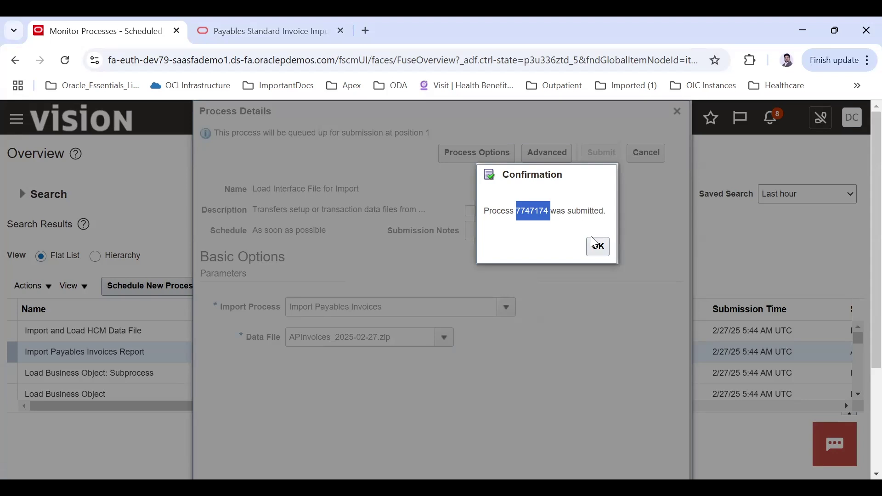
{"action": "left_click", "coordinate": [599, 251]}
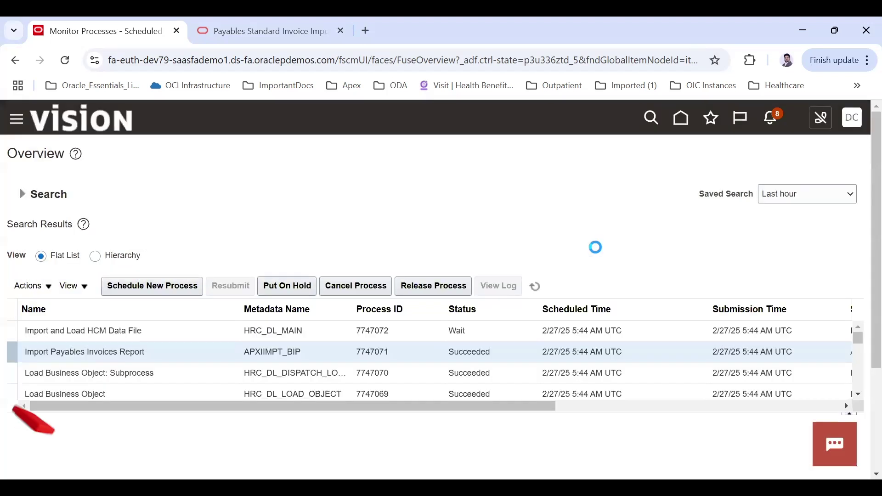
- Refresh the scheduled process list to monitor the interface load and its child processes, and examine the latest Load File to Interface details
{"action": "left_click", "coordinate": [539, 288]}
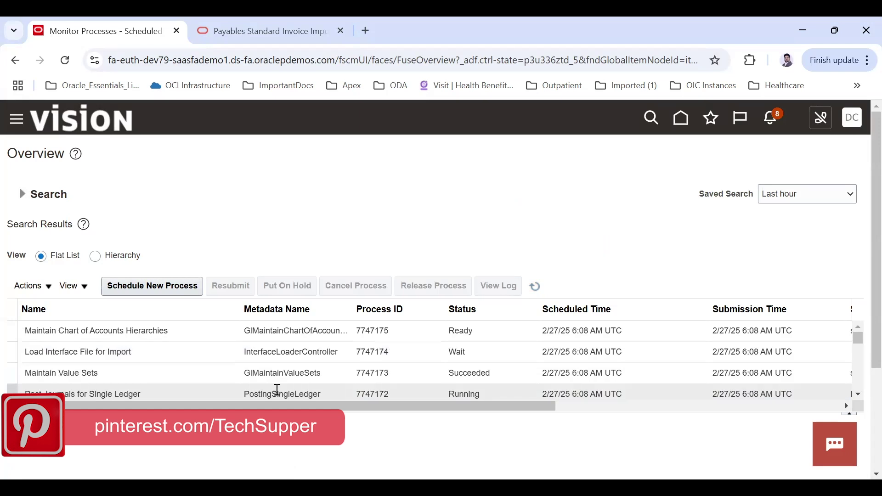
{"action": "left_click", "coordinate": [539, 288]}
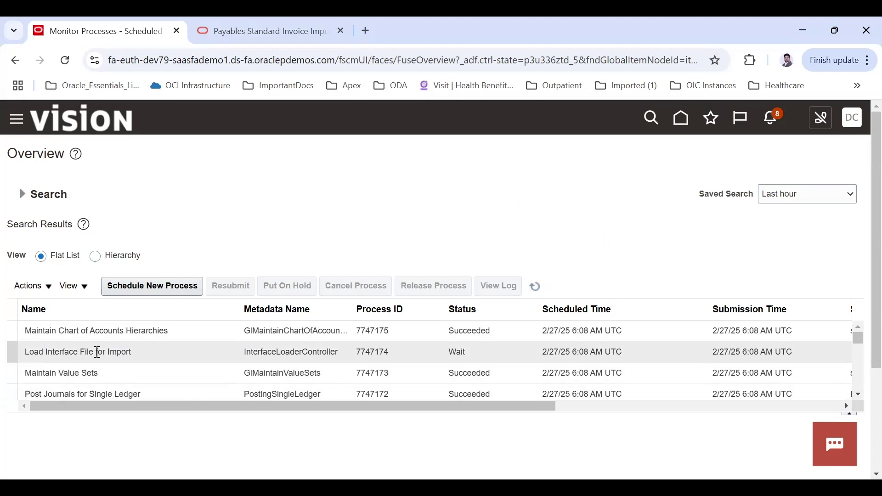
{"action": "left_click", "coordinate": [538, 288]}
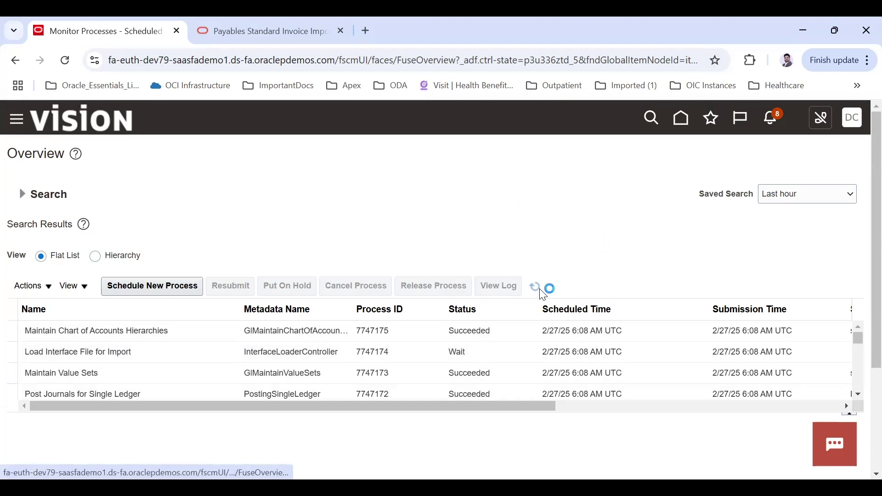
{"action": "left_click", "coordinate": [537, 289]}
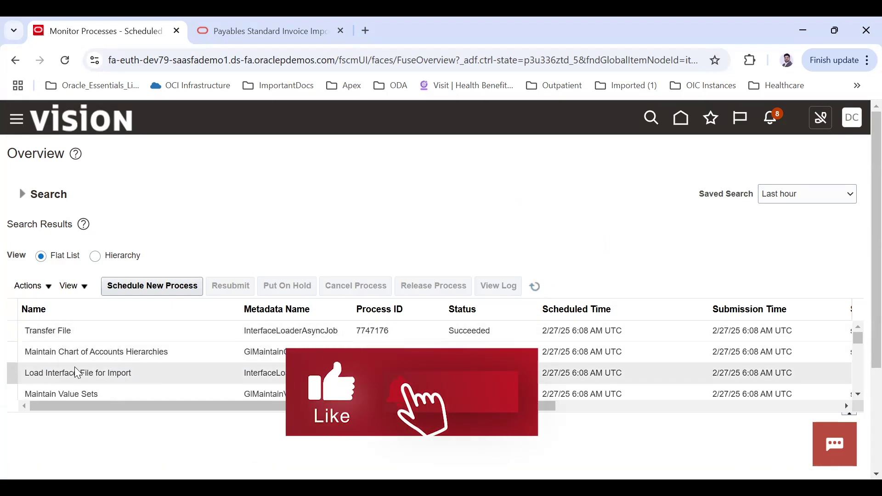
{"action": "left_click", "coordinate": [536, 286]}
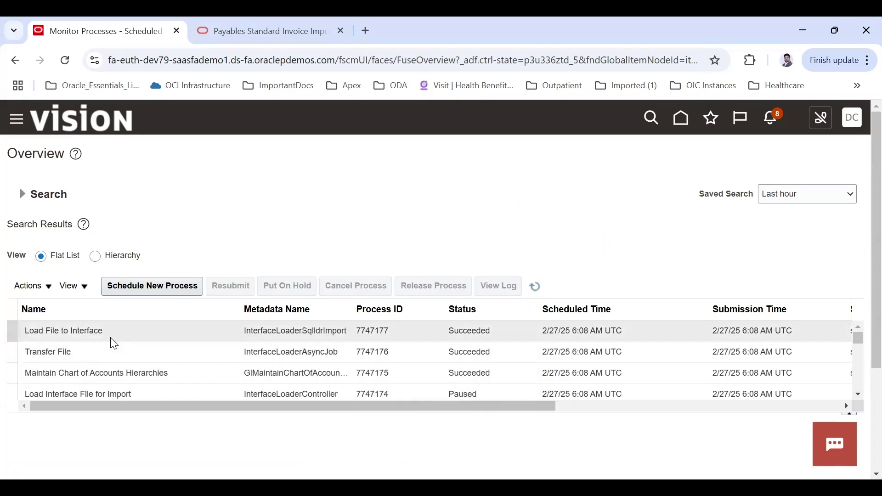
{"action": "left_click", "coordinate": [535, 287]}
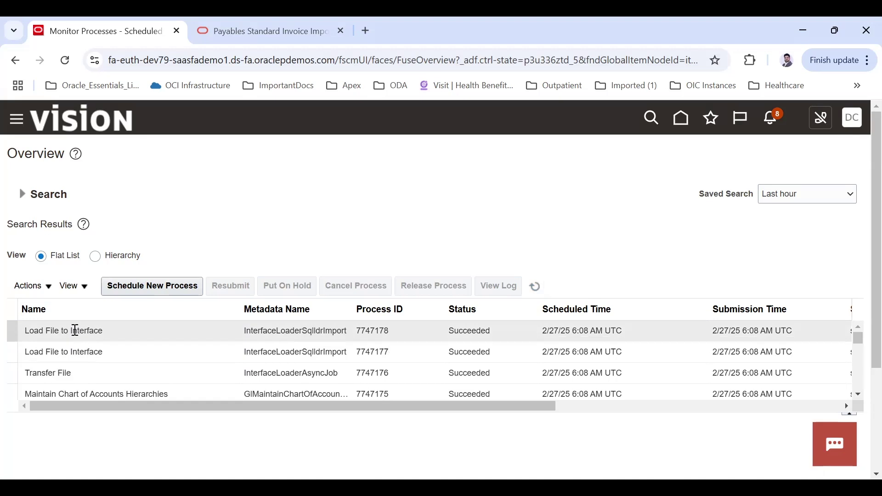
{"action": "left_click", "coordinate": [537, 287]}
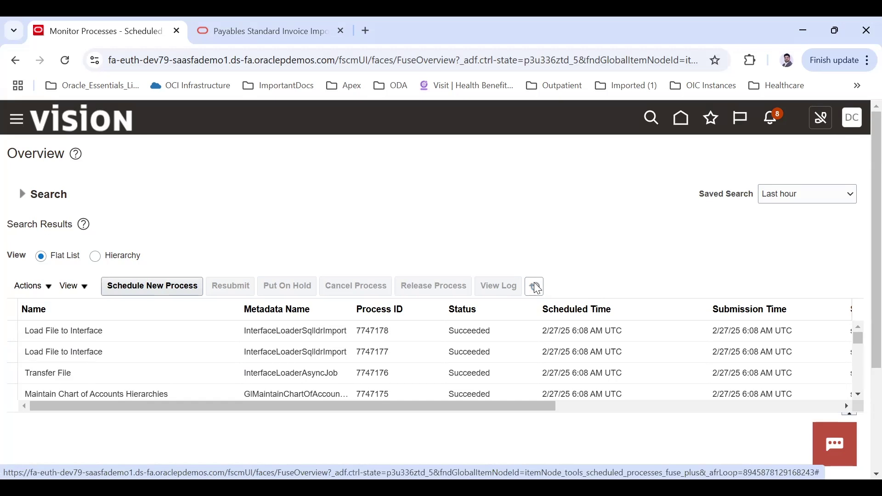
{"action": "left_click", "coordinate": [85, 331]}
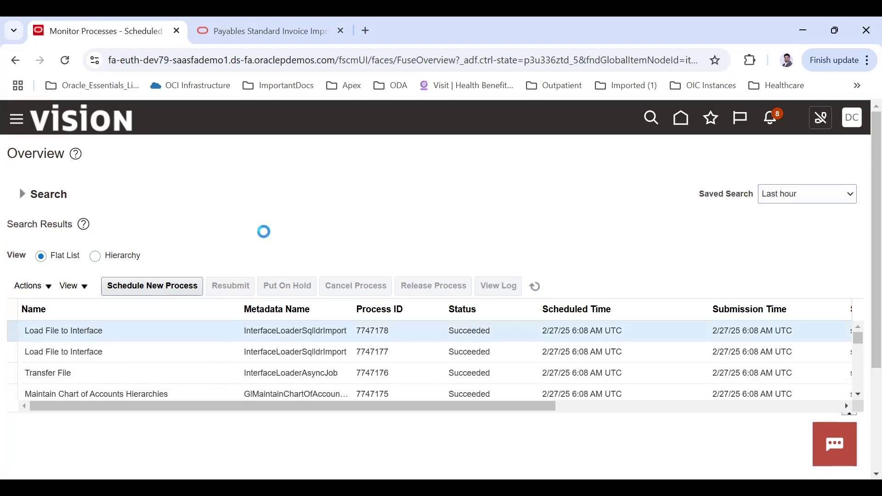
{"action": "scroll", "coordinate": [264, 232], "scroll_direction": "down", "scroll_amount": 3}
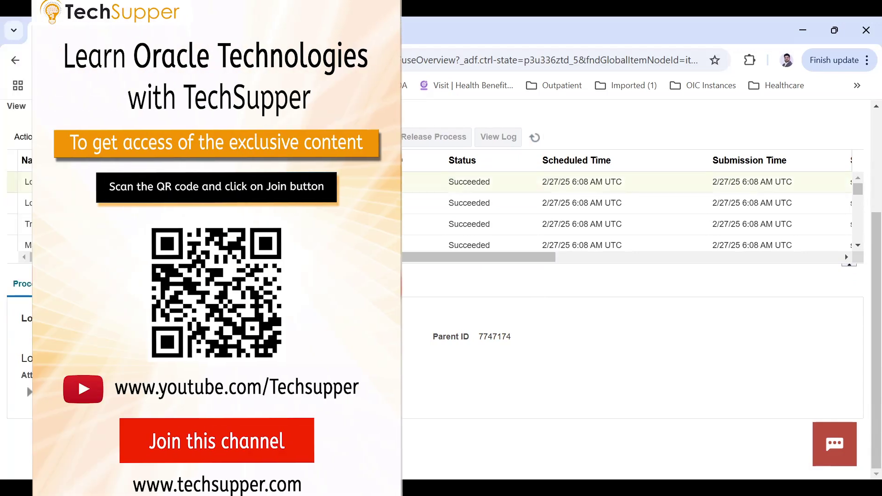
{"action": "scroll", "coordinate": [634, 294], "scroll_direction": "up", "scroll_amount": 3}
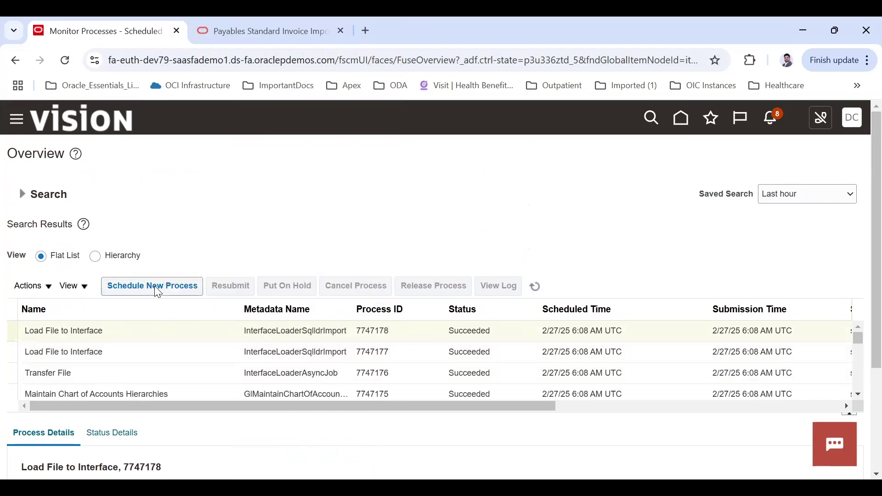
- Schedule a new process of type Job named Import Payables Invoices and open its process details
{"action": "left_click", "coordinate": [154, 285]}
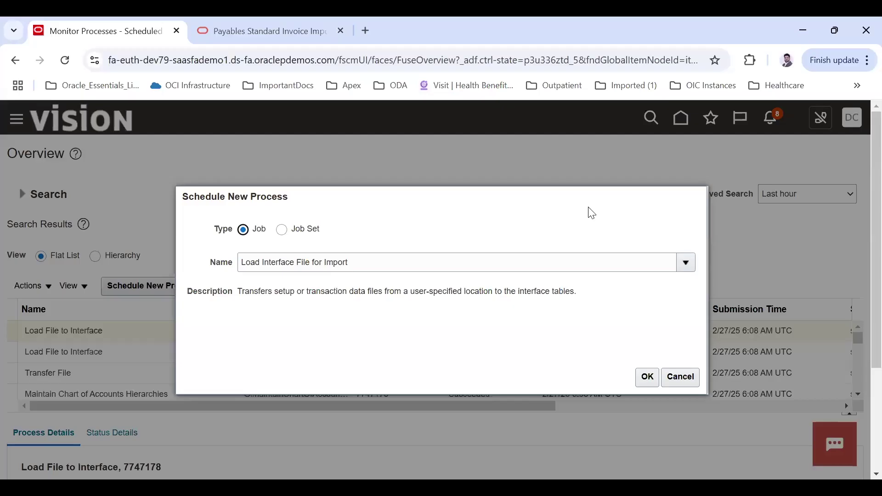
{"action": "triple_click", "coordinate": [372, 265]}
{"action": "type", "text": "Import Pay"}
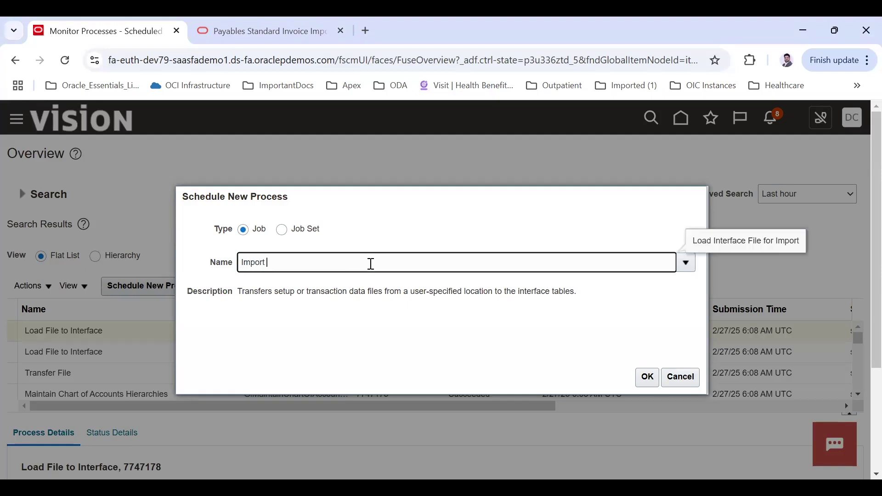
{"action": "type", "text": "able"}
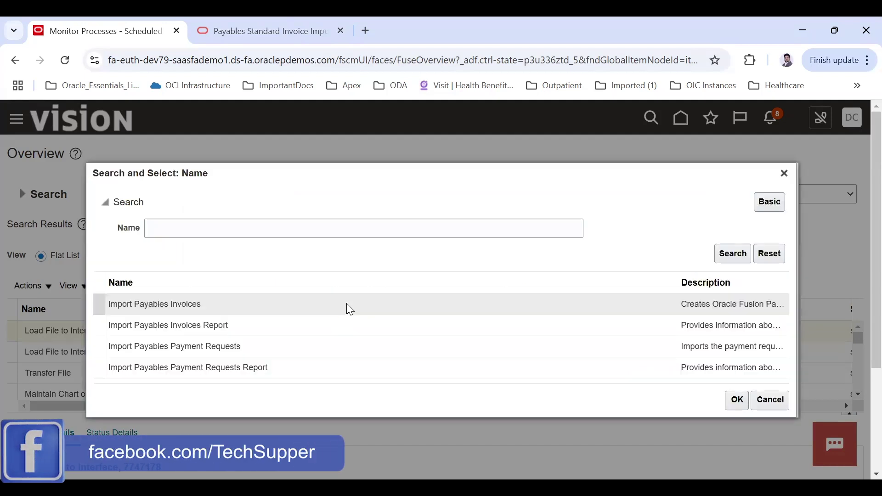
{"action": "left_click", "coordinate": [240, 306]}
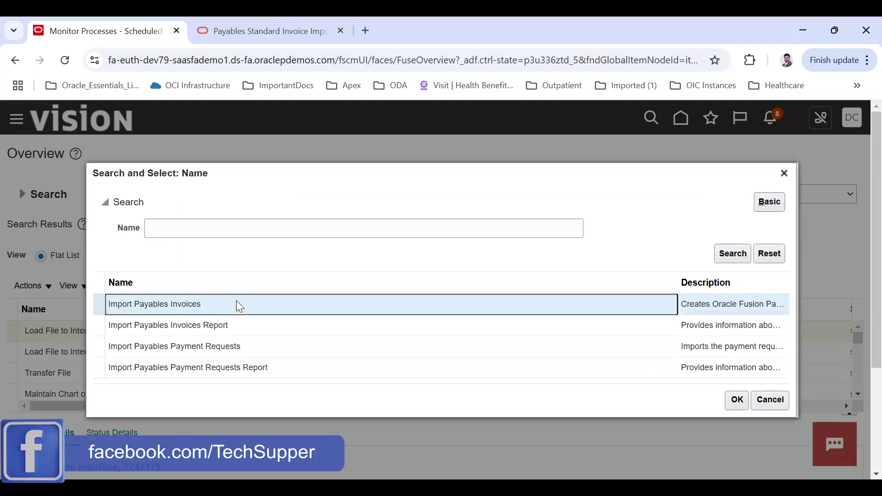
{"action": "left_click", "coordinate": [736, 400]}
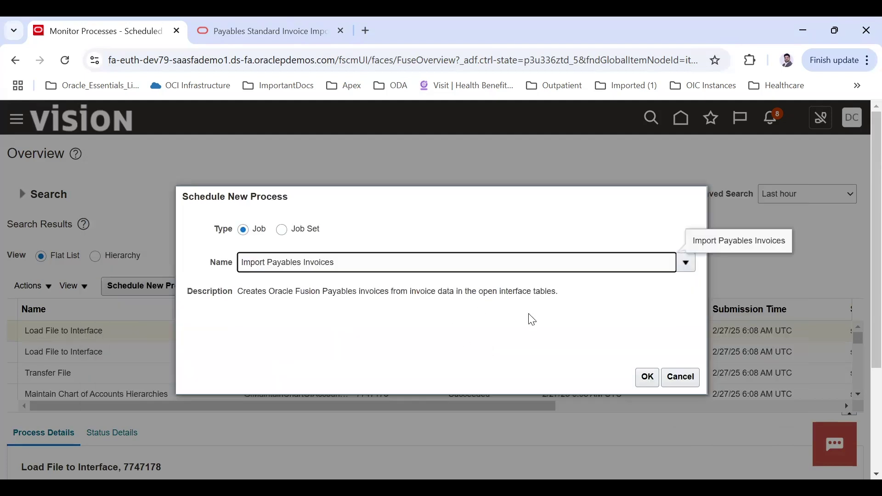
{"action": "left_click", "coordinate": [647, 376]}
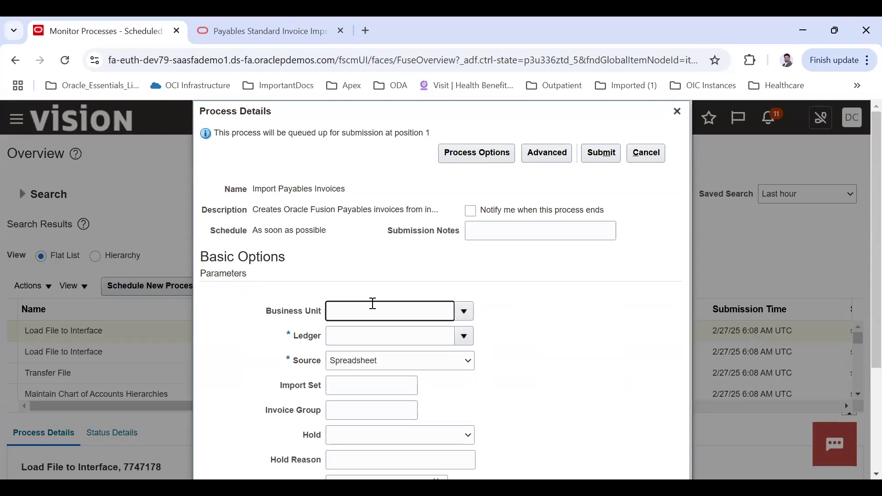
- Set Business Unit to US1 Business Unit, Ledger to US Primary Ledger, Source to External and Import Set to Int004
{"action": "type", "text": "1"}
{"action": "key", "text": "Tab"}
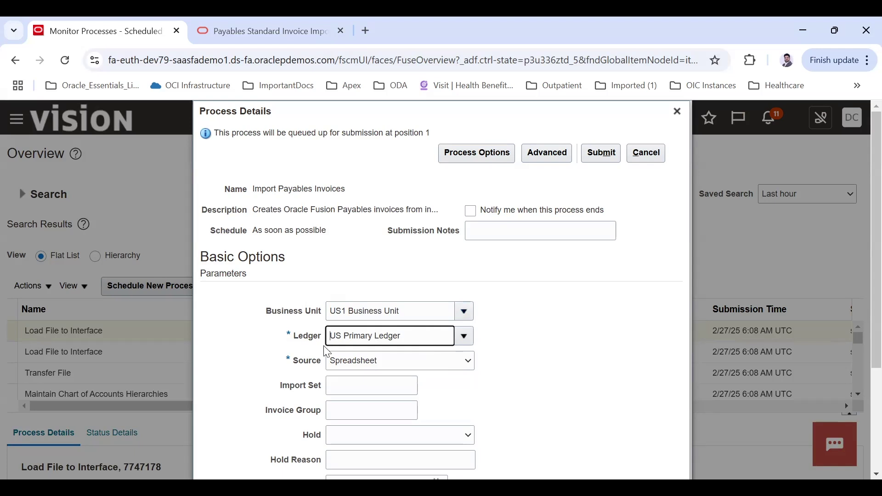
{"action": "left_click", "coordinate": [422, 370]}
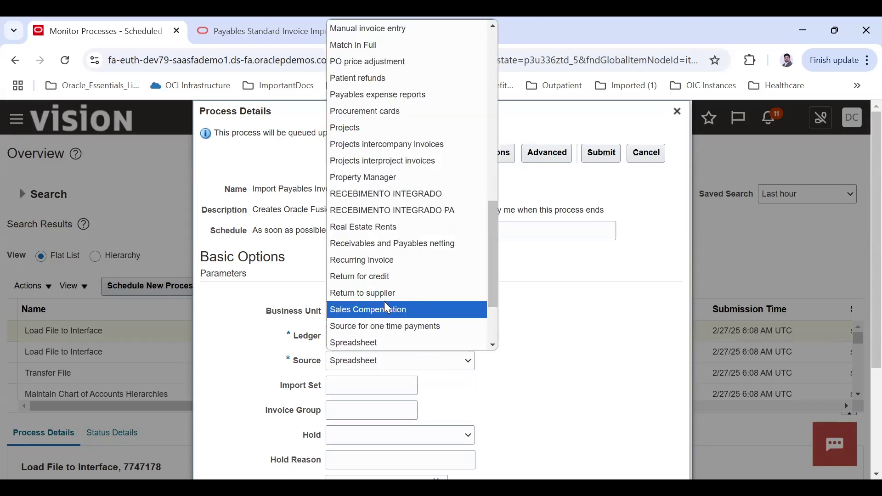
{"action": "key", "text": "e"}
{"action": "key", "text": "x"}
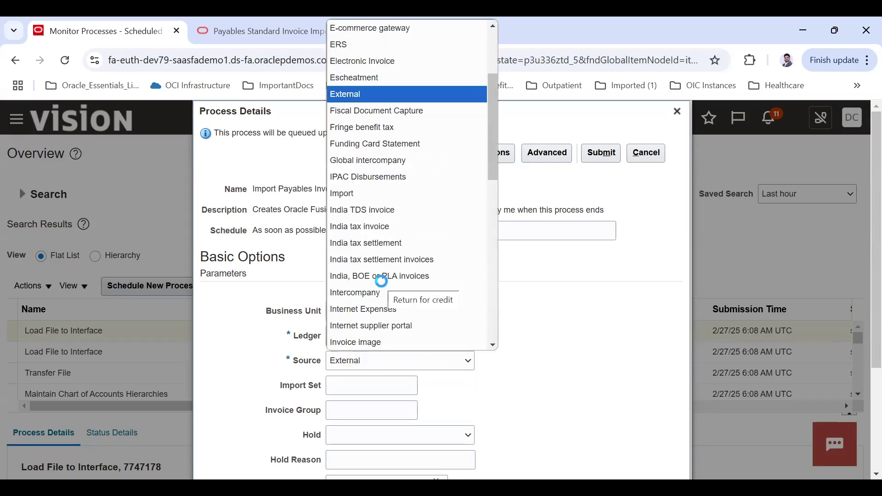
{"action": "left_click", "coordinate": [373, 386]}
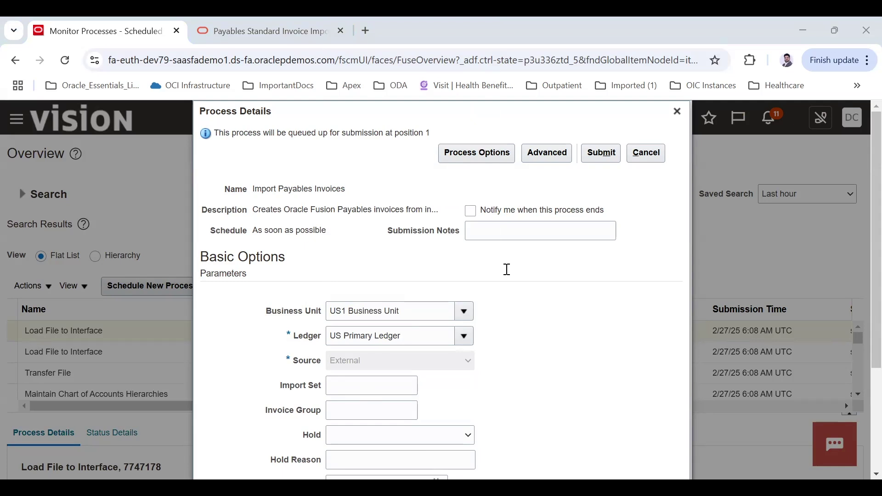
{"action": "left_click", "coordinate": [357, 381]}
{"action": "type", "text": "Int004"}
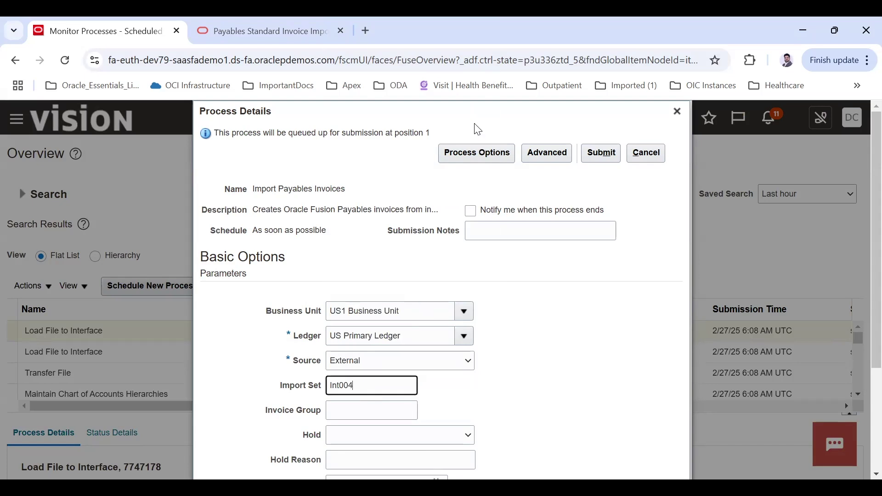
- Review the remaining parameters, leave Hold blank, and submit the Import Payables Invoices process
{"action": "scroll", "coordinate": [494, 335], "scroll_direction": "down", "scroll_amount": 3}
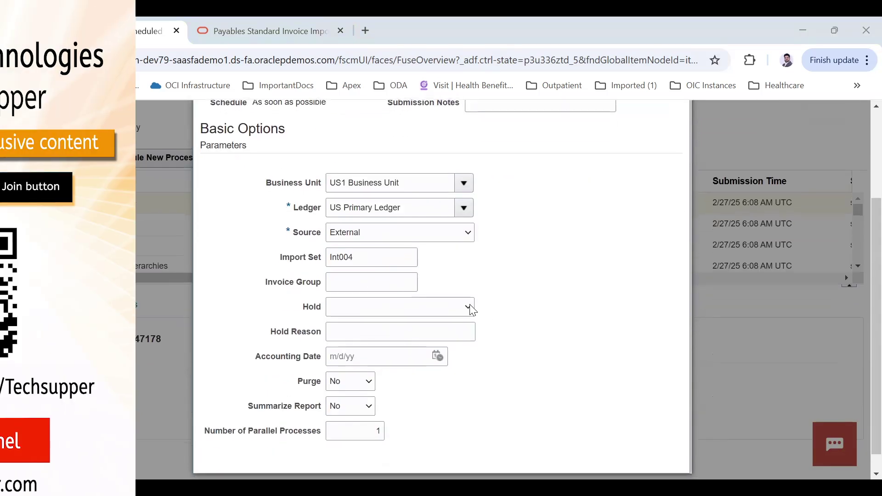
{"action": "left_click", "coordinate": [469, 307]}
{"action": "left_click", "coordinate": [346, 335]}
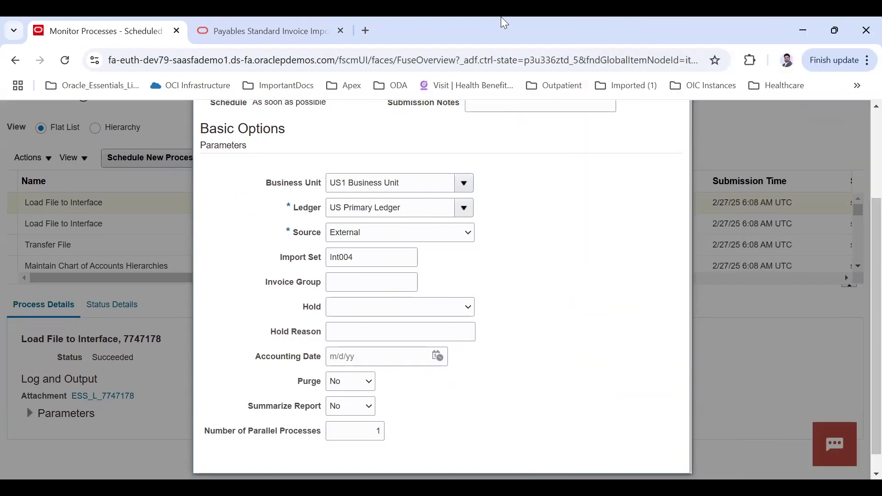
{"action": "scroll", "coordinate": [583, 175], "scroll_direction": "up", "scroll_amount": 3}
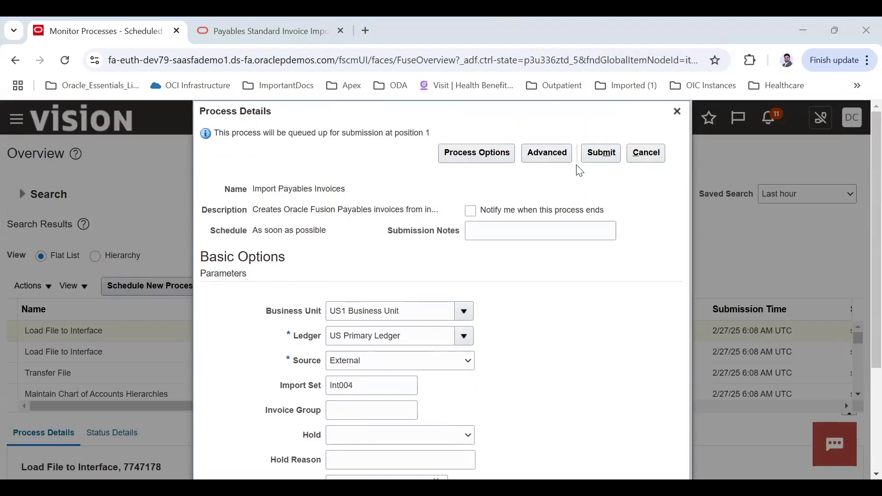
{"action": "left_click", "coordinate": [601, 153]}
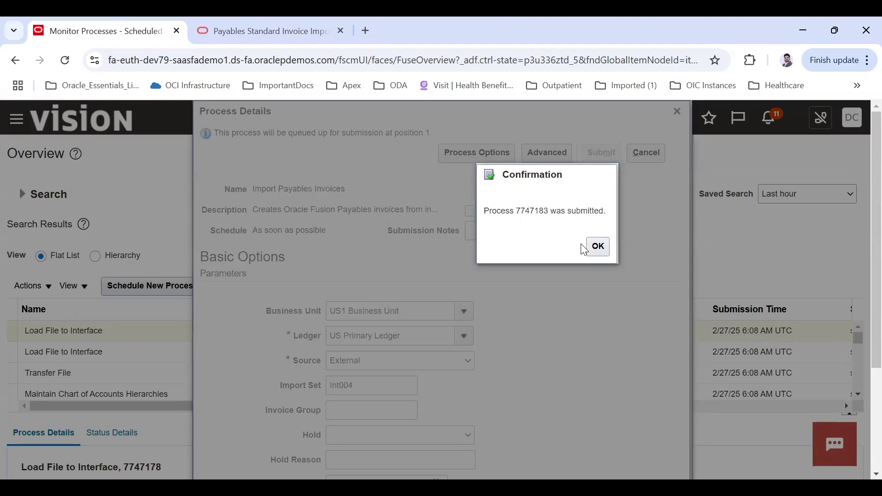
{"action": "left_click", "coordinate": [598, 247]}
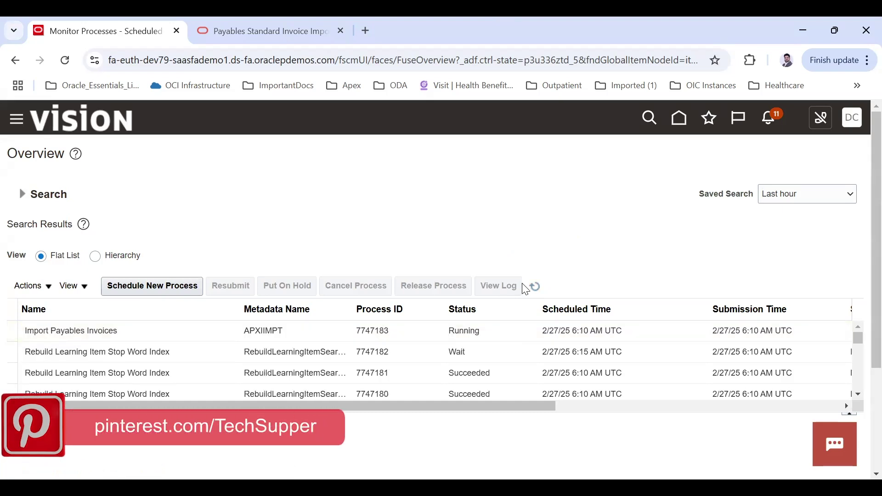
- Refresh the scheduled process list to monitor the status of Import Payables Invoices and the Import Payables Invoices Report
{"action": "left_click", "coordinate": [256, 338]}
{"action": "double_click", "coordinate": [257, 331]}
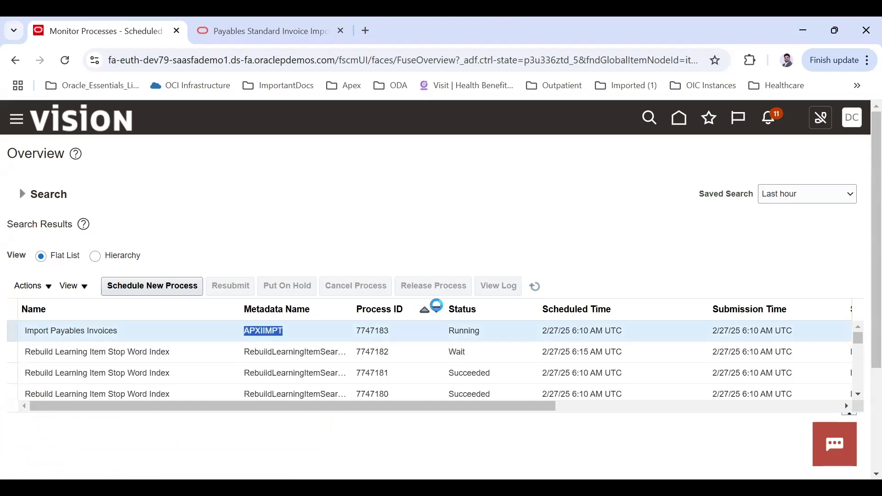
{"action": "left_click", "coordinate": [535, 287]}
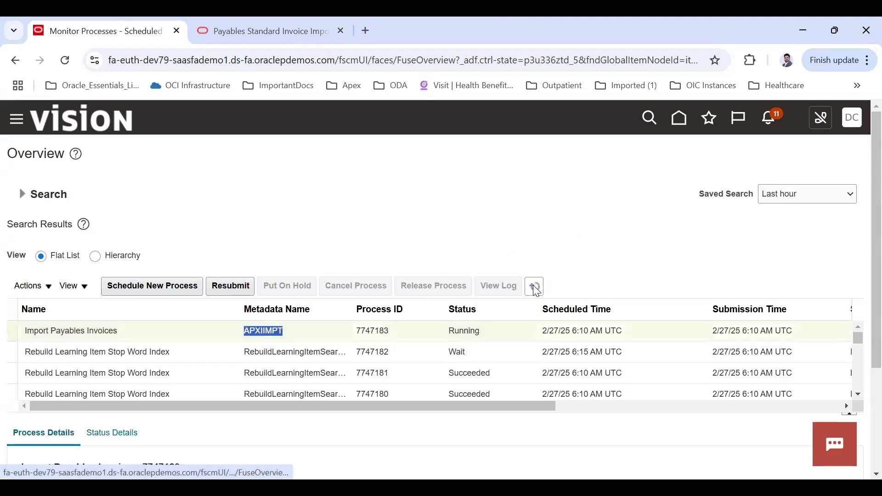
{"action": "left_click", "coordinate": [535, 287]}
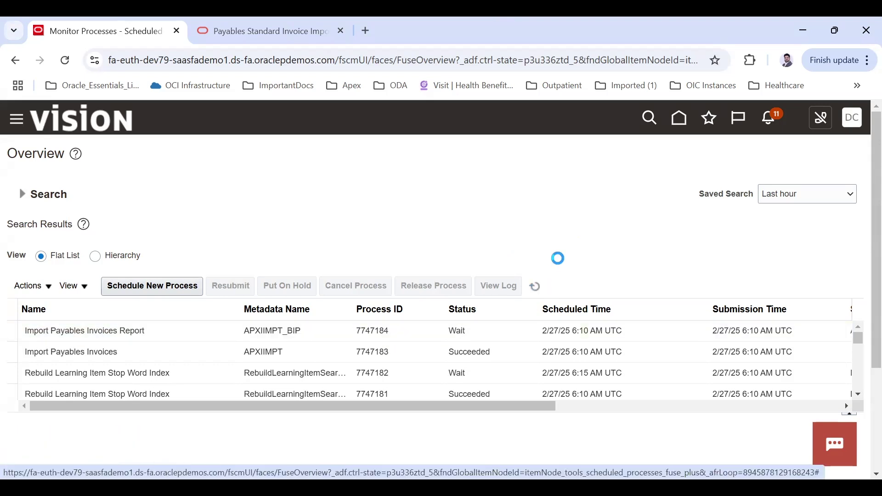
{"action": "left_click", "coordinate": [273, 346]}
{"action": "left_click", "coordinate": [290, 332]}
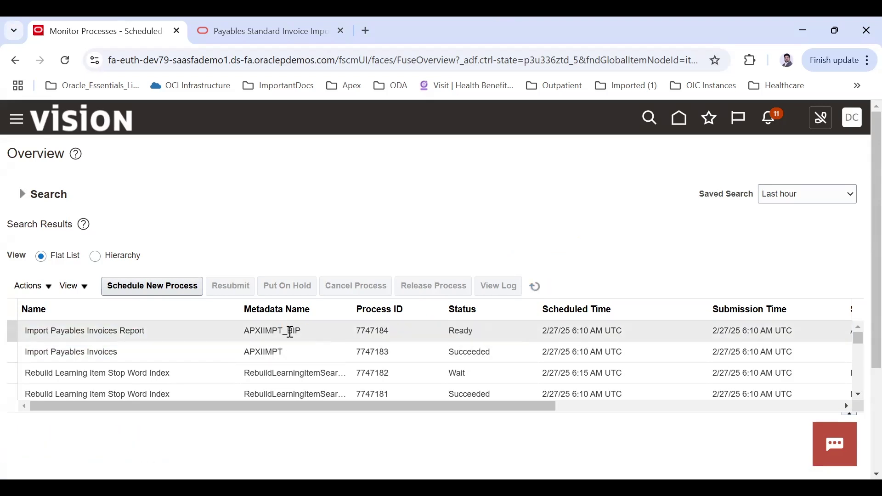
{"action": "left_click", "coordinate": [535, 286]}
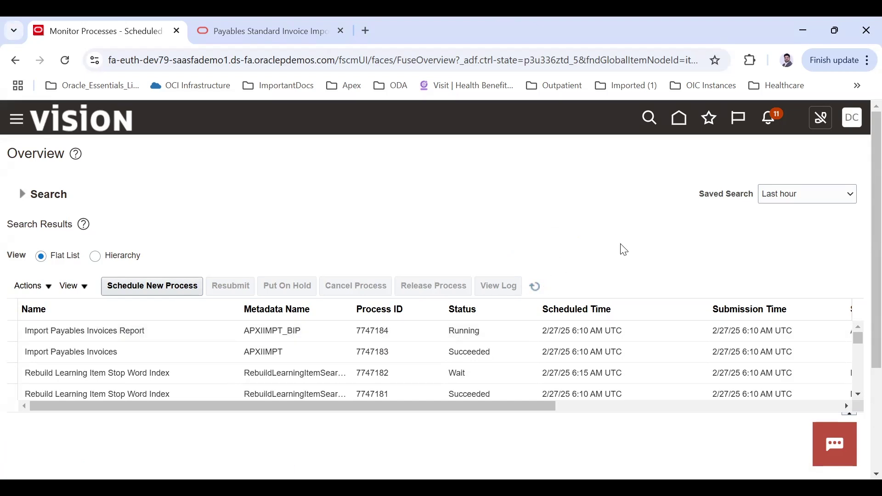
{"action": "left_click", "coordinate": [536, 286]}
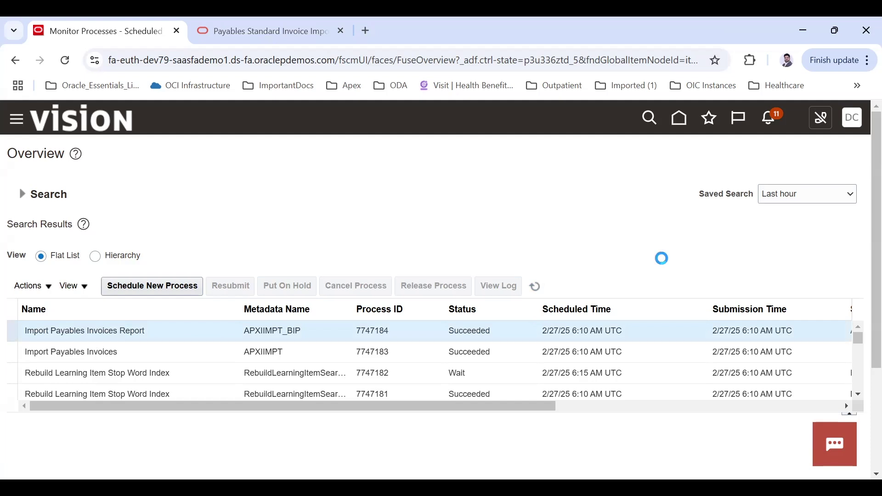
- Open the output document of the Import Payables Invoices Report and examine its import parameters, including the Import Set, and the audit section
{"action": "scroll", "coordinate": [666, 264], "scroll_direction": "down", "scroll_amount": 6}
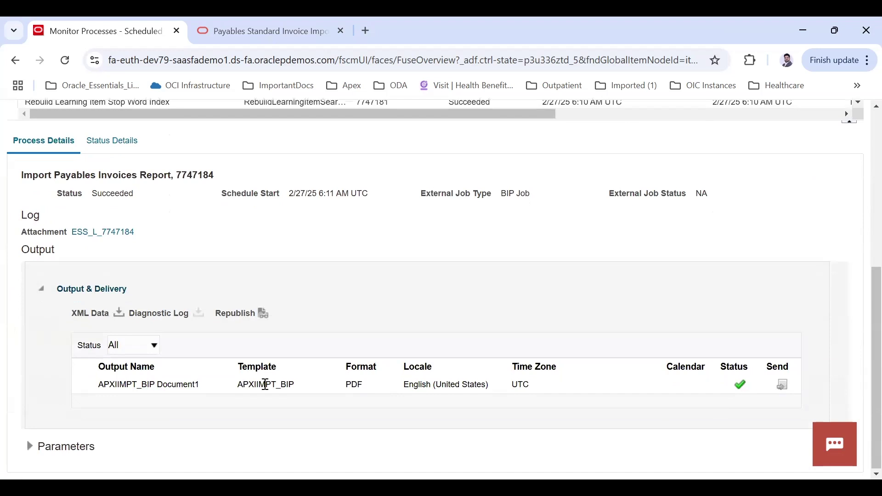
{"action": "left_click", "coordinate": [192, 384]}
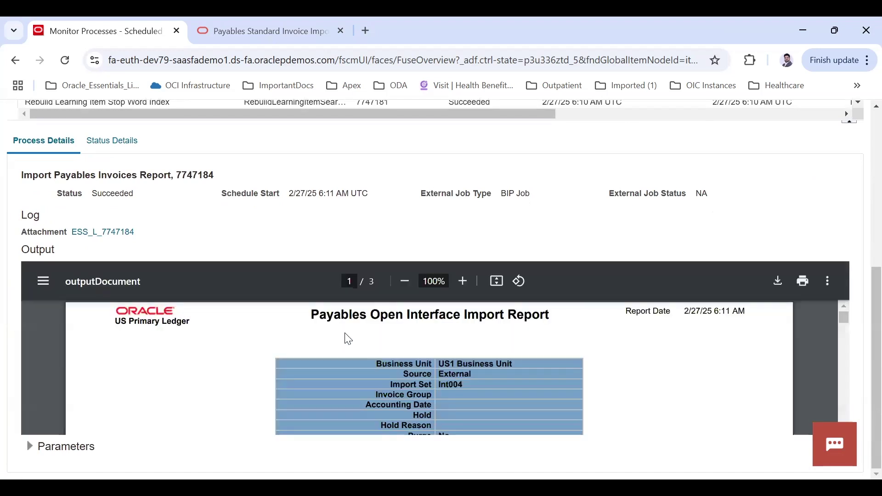
{"action": "scroll", "coordinate": [442, 372], "scroll_direction": "down", "scroll_amount": 1}
{"action": "double_click", "coordinate": [454, 373]}
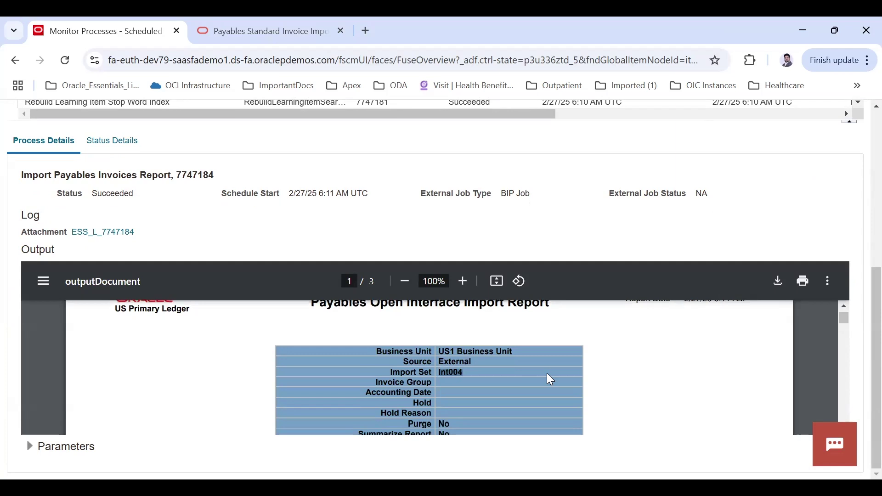
{"action": "scroll", "coordinate": [550, 380], "scroll_direction": "down", "scroll_amount": 10}
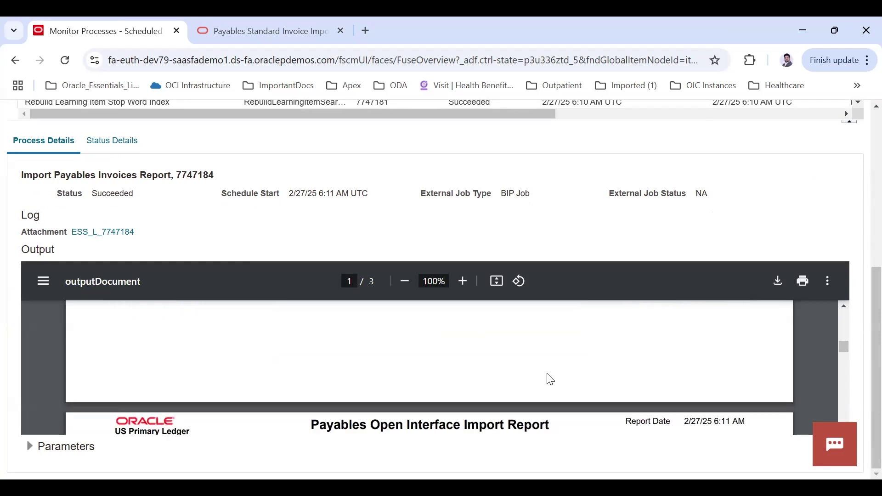
{"action": "scroll", "coordinate": [551, 380], "scroll_direction": "down", "scroll_amount": 1}
{"action": "scroll", "coordinate": [456, 374], "scroll_direction": "up", "scroll_amount": 1}
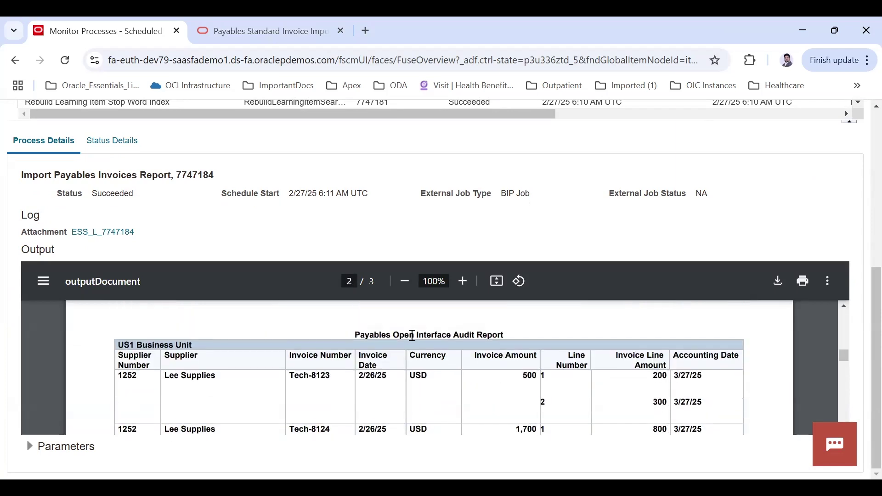
{"action": "scroll", "coordinate": [414, 338], "scroll_direction": "up", "scroll_amount": 1}
{"action": "scroll", "coordinate": [456, 340], "scroll_direction": "down", "scroll_amount": 1}
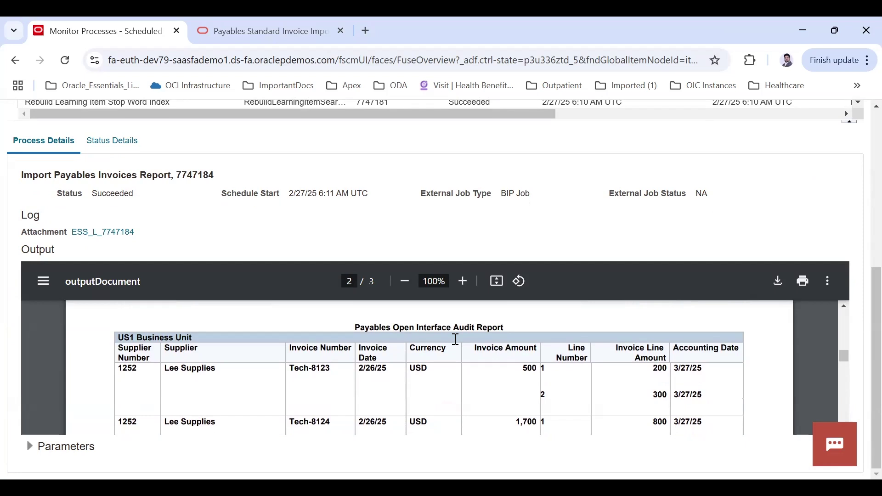
- Check the invoice numbers, invoice amounts and line amounts in the Payables Open Interface Audit Report
{"action": "left_click_drag", "start_coordinate": [331, 369], "coordinate": [289, 370]}
{"action": "left_click_drag", "start_coordinate": [349, 419], "coordinate": [285, 420]}
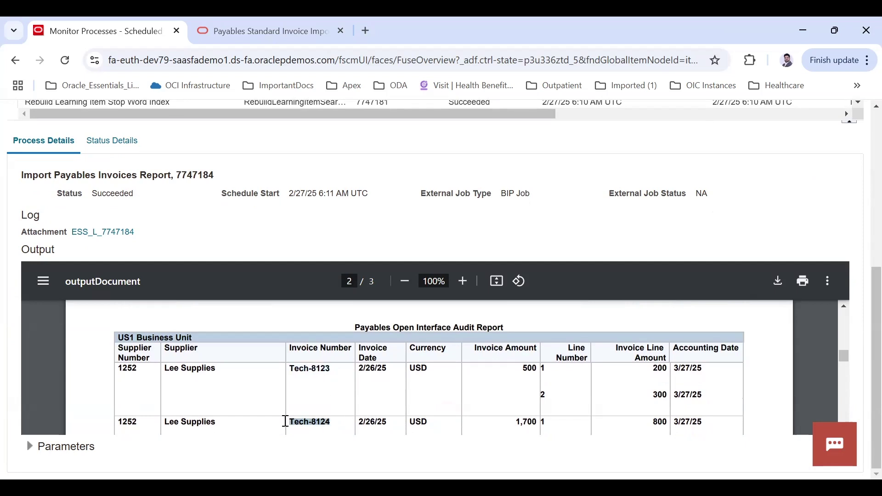
{"action": "left_click", "coordinate": [531, 369]}
{"action": "left_click_drag", "start_coordinate": [515, 421], "coordinate": [532, 422]}
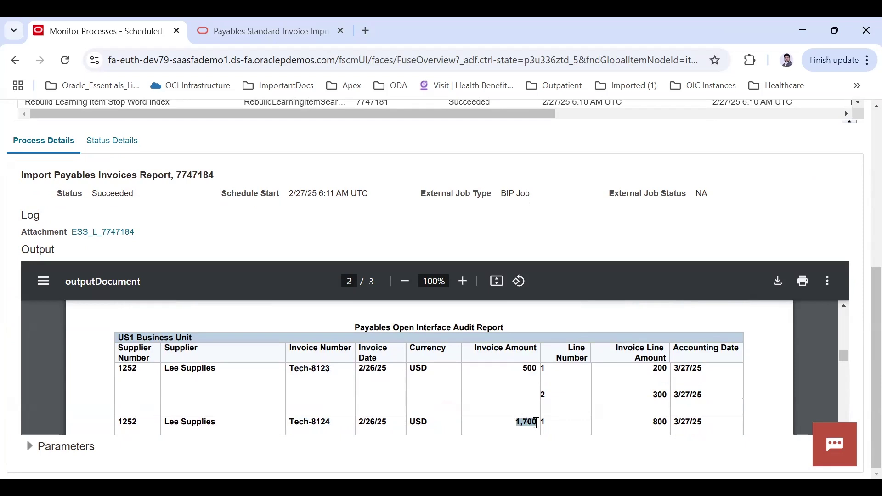
{"action": "left_click_drag", "start_coordinate": [546, 395], "coordinate": [667, 370]}
{"action": "scroll", "coordinate": [660, 391], "scroll_direction": "down", "scroll_amount": 1}
{"action": "double_click", "coordinate": [659, 400]}
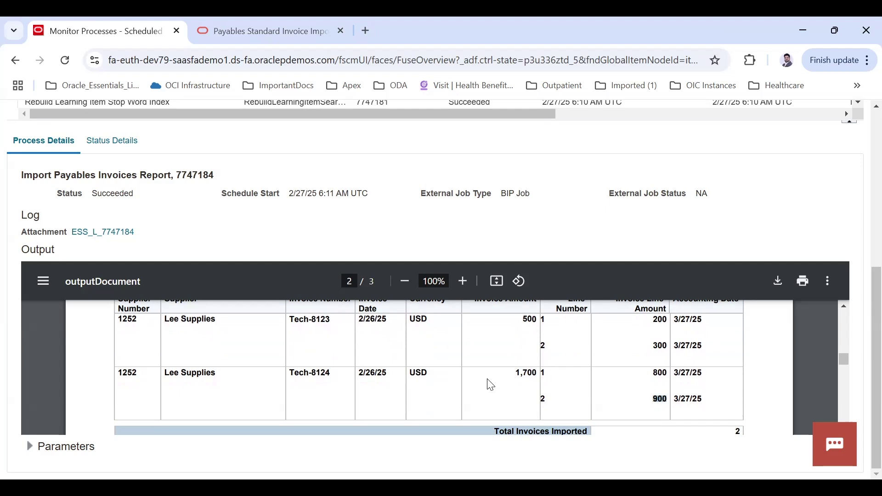
- Copy invoice number Tech-8123 from the audit report and open the Payables Invoices work area
{"action": "left_click_drag", "start_coordinate": [331, 320], "coordinate": [291, 320]}
{"action": "key", "text": "ctrl+c"}
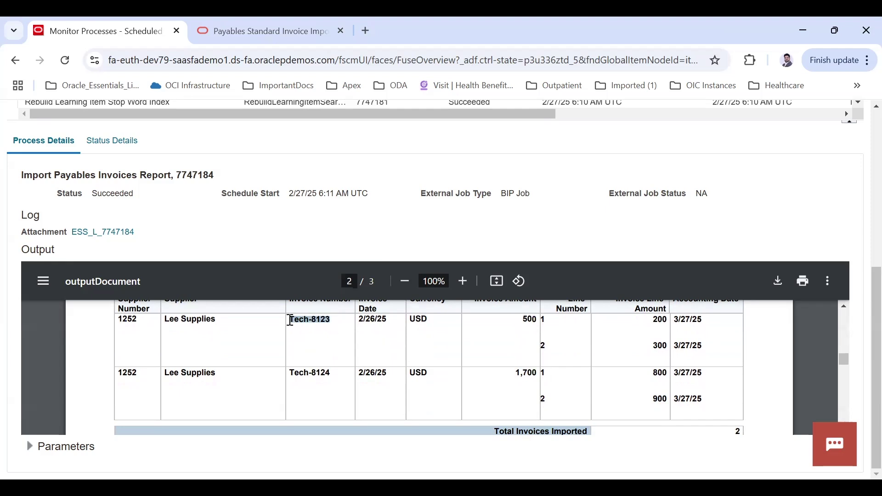
{"action": "scroll", "coordinate": [107, 140], "scroll_direction": "up", "scroll_amount": 6}
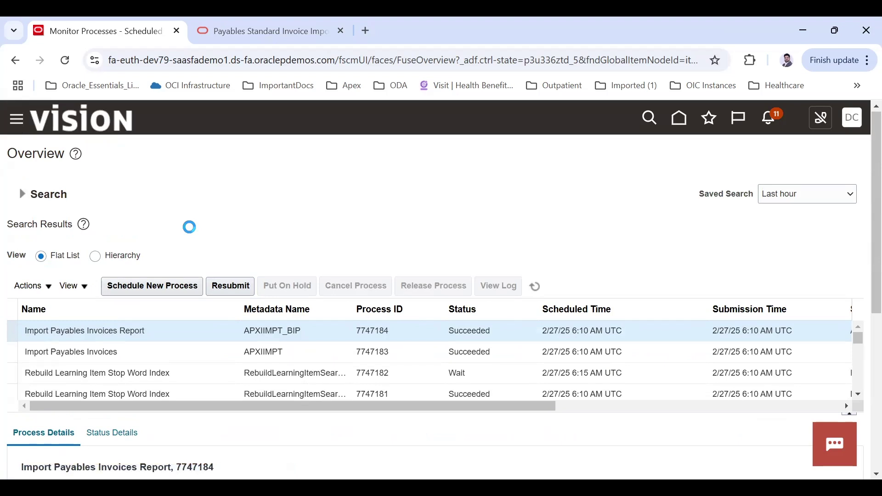
{"action": "scroll", "coordinate": [152, 287], "scroll_direction": "down", "scroll_amount": 3}
{"action": "scroll", "coordinate": [151, 287], "scroll_direction": "up", "scroll_amount": 3}
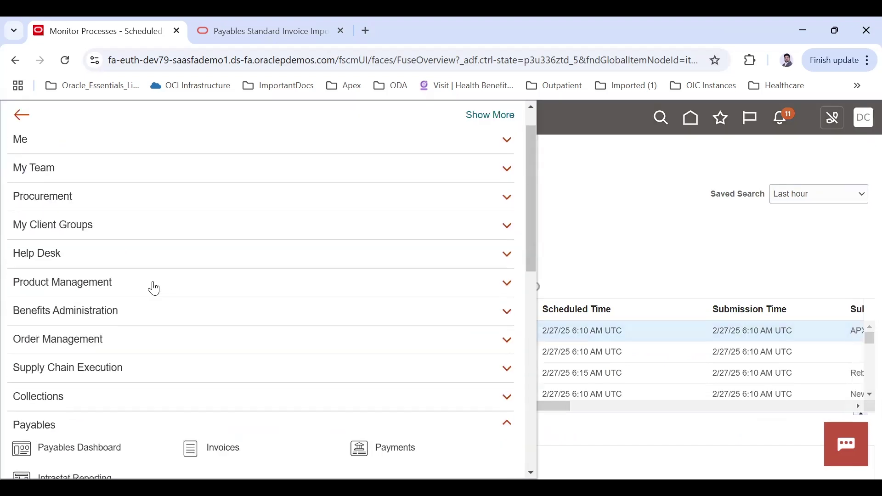
{"action": "scroll", "coordinate": [152, 287], "scroll_direction": "down", "scroll_amount": 2}
{"action": "left_click", "coordinate": [215, 409]}
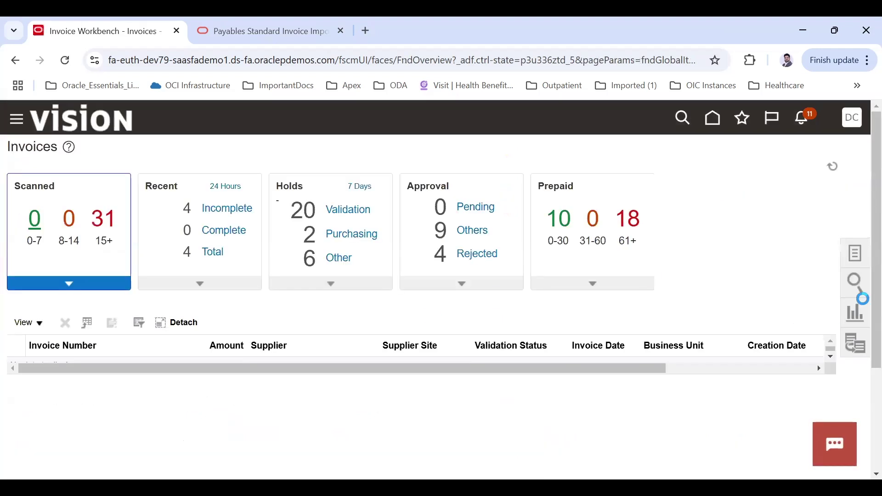
- Search for invoice number Tech-8123 and open the invoice to review its item lines
{"action": "left_click", "coordinate": [855, 284]}
{"action": "left_click", "coordinate": [763, 214]}
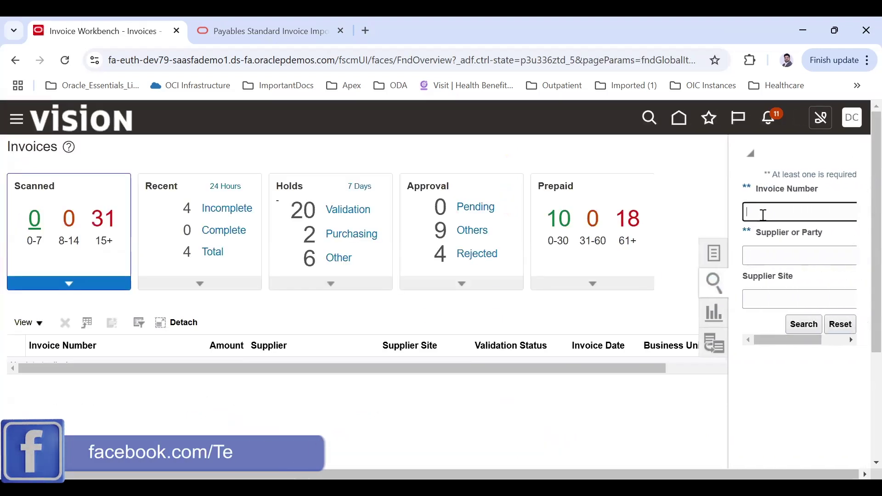
{"action": "key", "text": "ctrl+v"}
{"action": "left_click", "coordinate": [805, 326]}
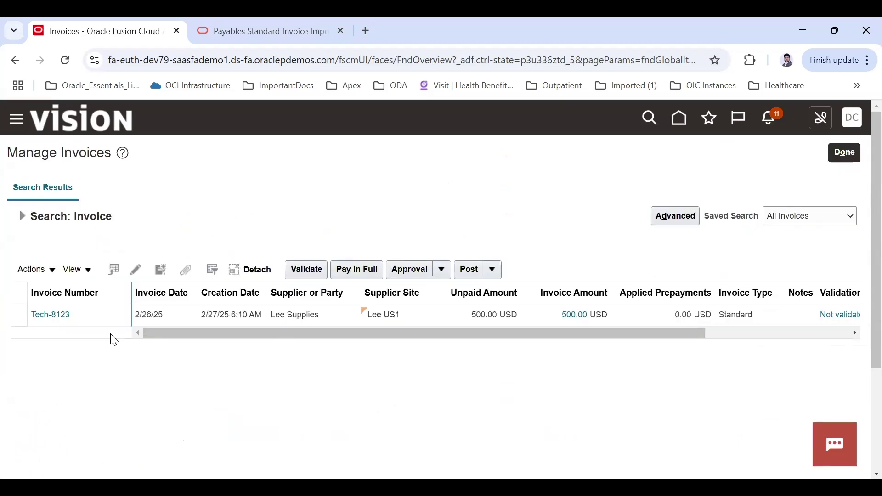
{"action": "left_click", "coordinate": [50, 314]}
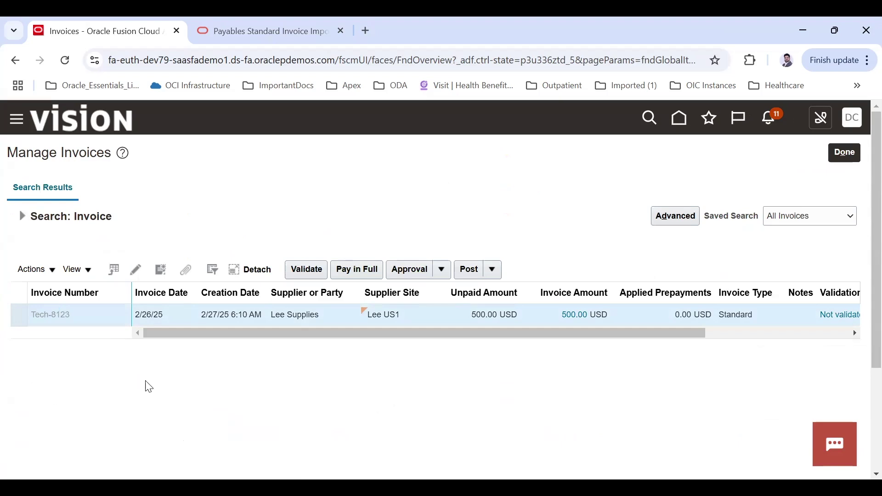
{"action": "scroll", "coordinate": [149, 361], "scroll_direction": "down", "scroll_amount": 3}
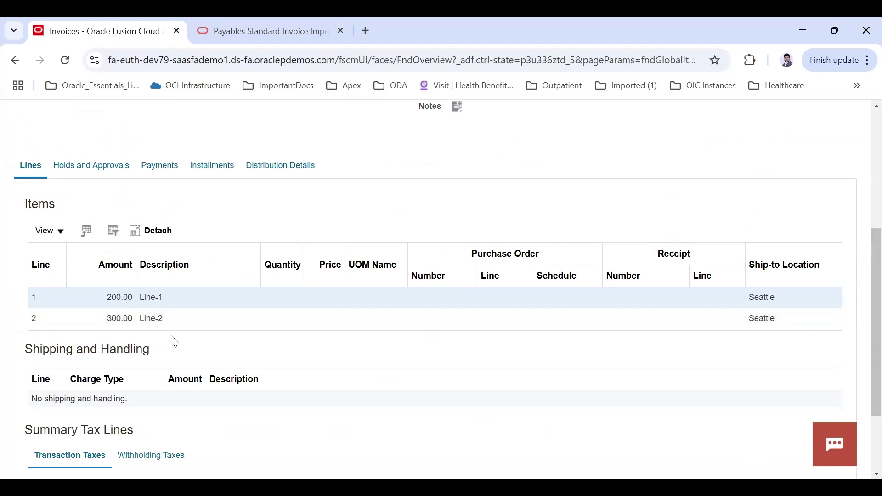
{"action": "scroll", "coordinate": [173, 340], "scroll_direction": "up", "scroll_amount": 5}
- Return to the invoice search, look up invoice number Tech-8124 and open it to review its item lines
{"action": "left_click", "coordinate": [50, 189]}
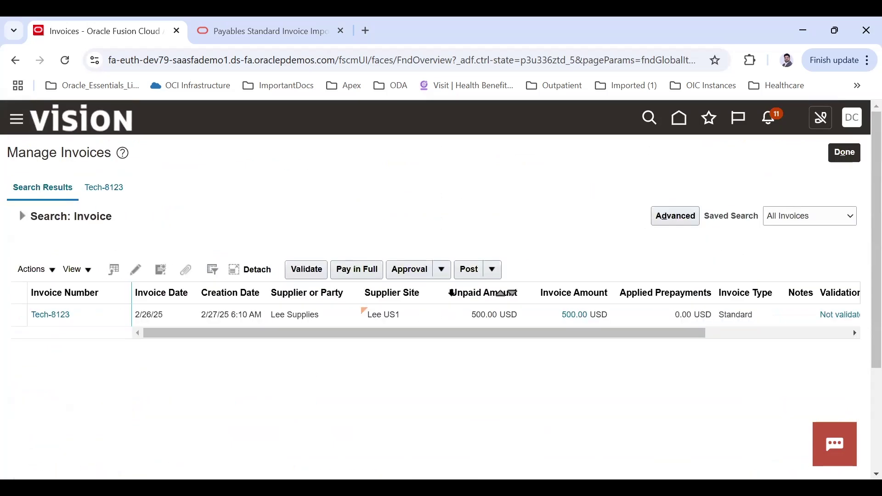
{"action": "left_click", "coordinate": [22, 217]}
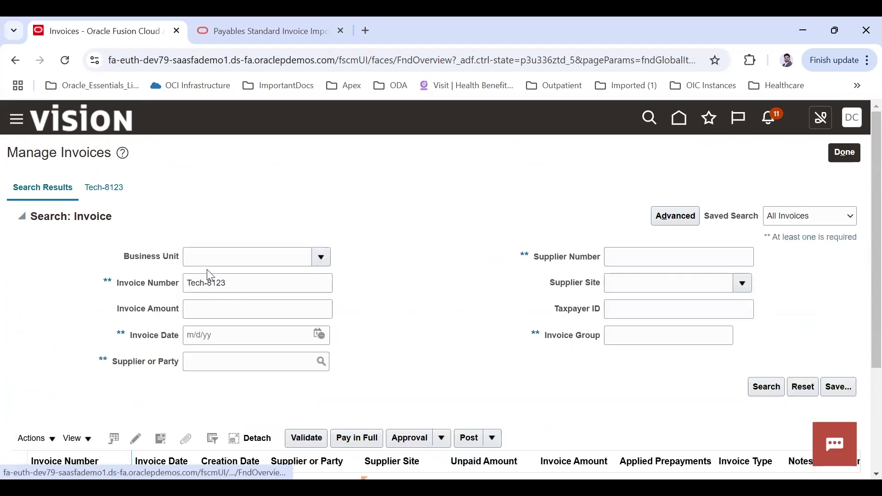
{"action": "left_click", "coordinate": [260, 282]}
{"action": "key", "text": "BackSpace"}
{"action": "type", "text": "4"}
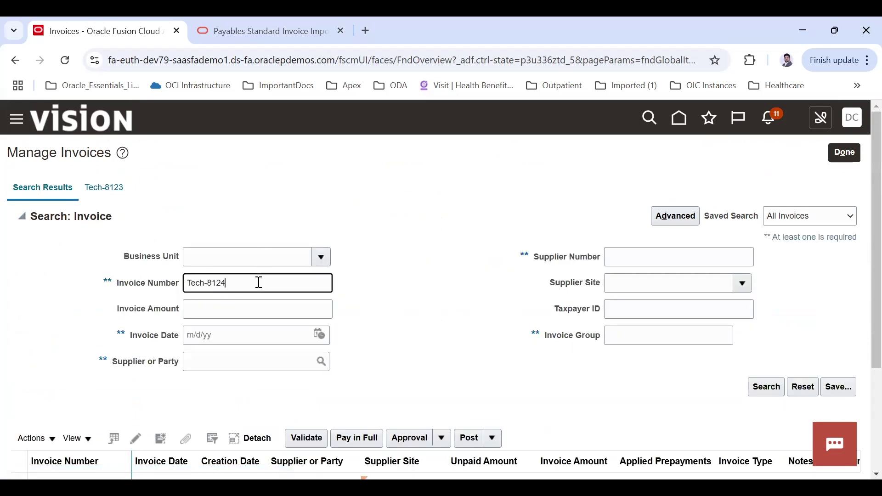
{"action": "left_click", "coordinate": [776, 395]}
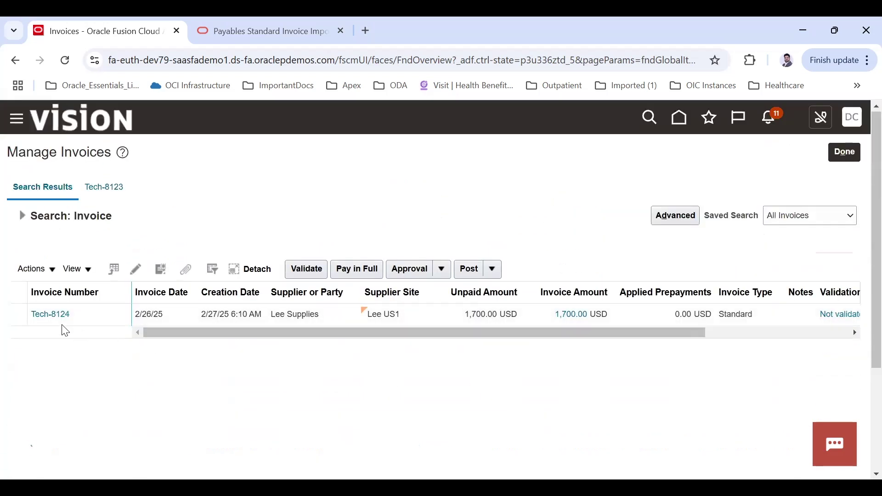
{"action": "left_click", "coordinate": [55, 320]}
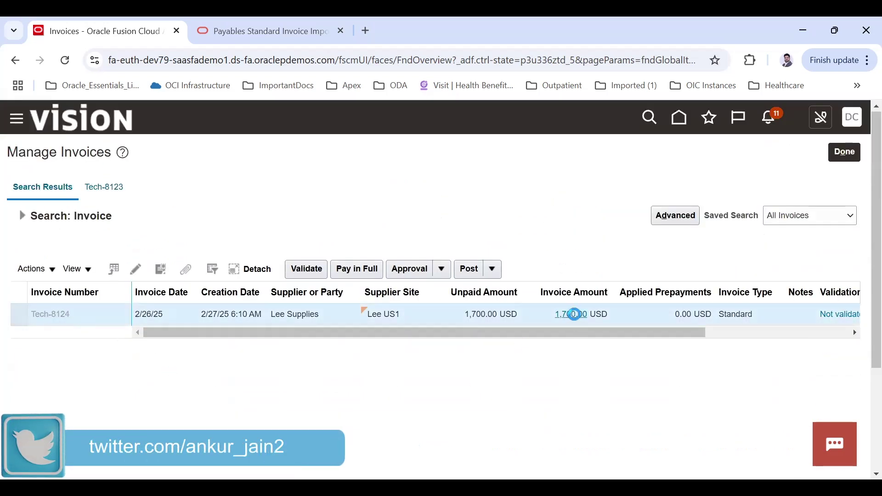
{"action": "scroll", "coordinate": [185, 386], "scroll_direction": "down", "scroll_amount": 5}
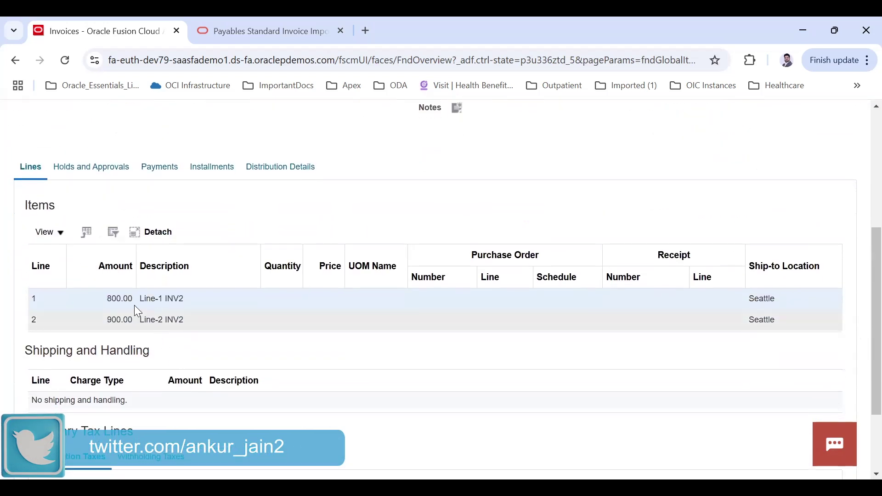